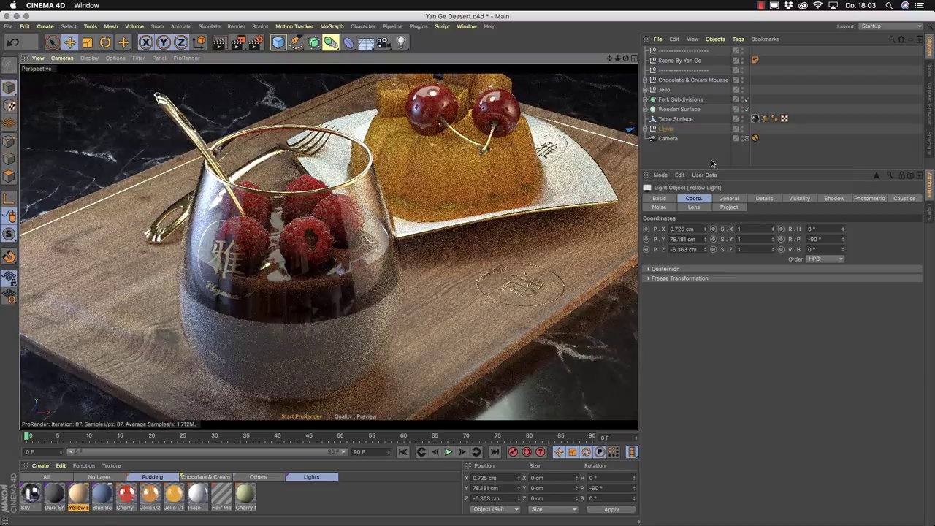
Select the camera, orbit closer to the dessert tray, and stop the live ProRender preview.
click(745, 139)
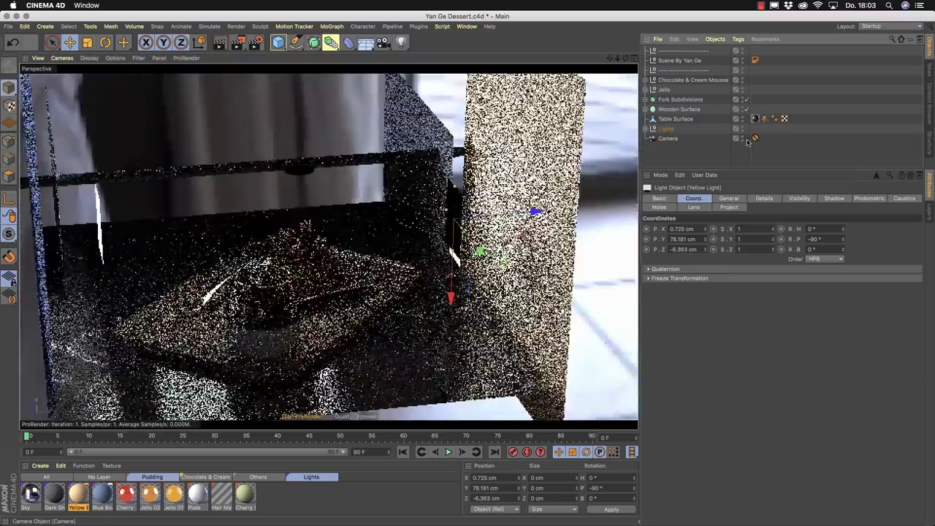
alt+drag(595, 204, 537, 219)
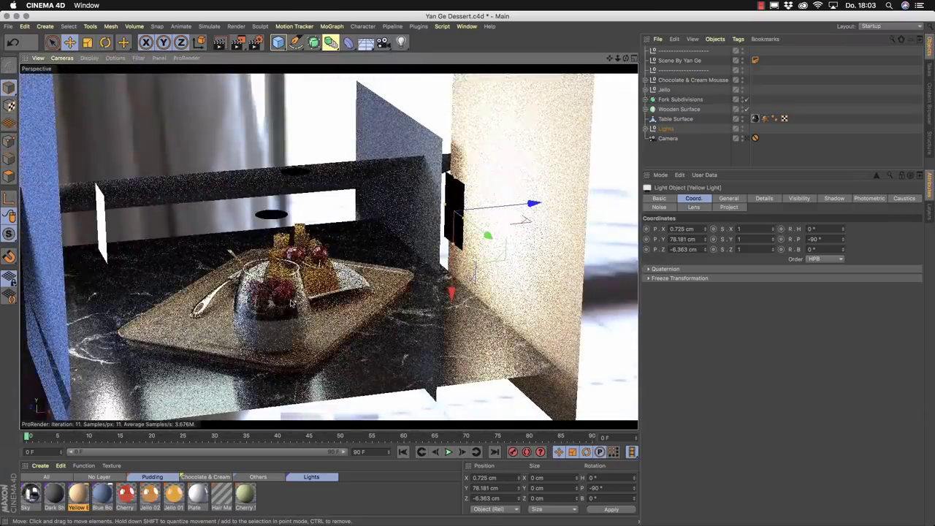
click(299, 420)
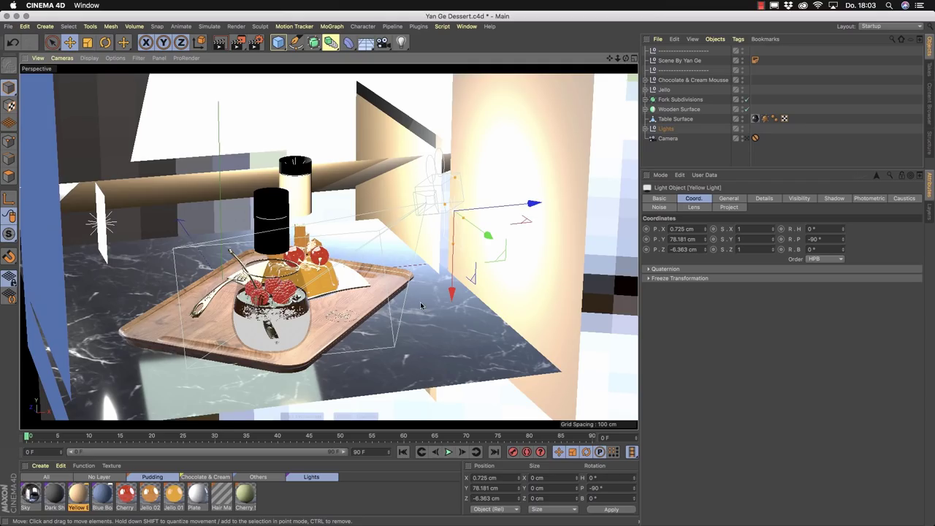
Inspect the back light plane, Yellow Shade & Light plane, Sky and Yellow Light around the tray.
alt+middle_drag(355, 305, 377, 333)
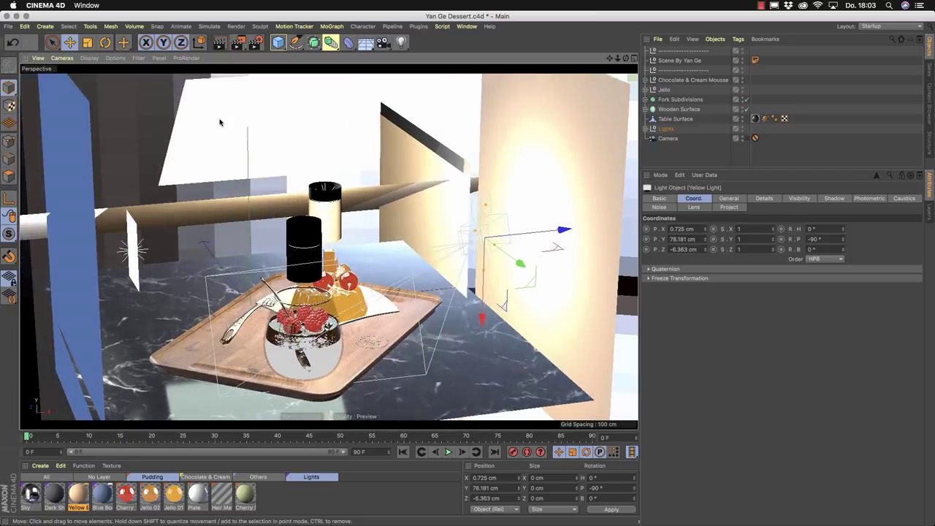
click(219, 122)
alt+drag(274, 124, 278, 251)
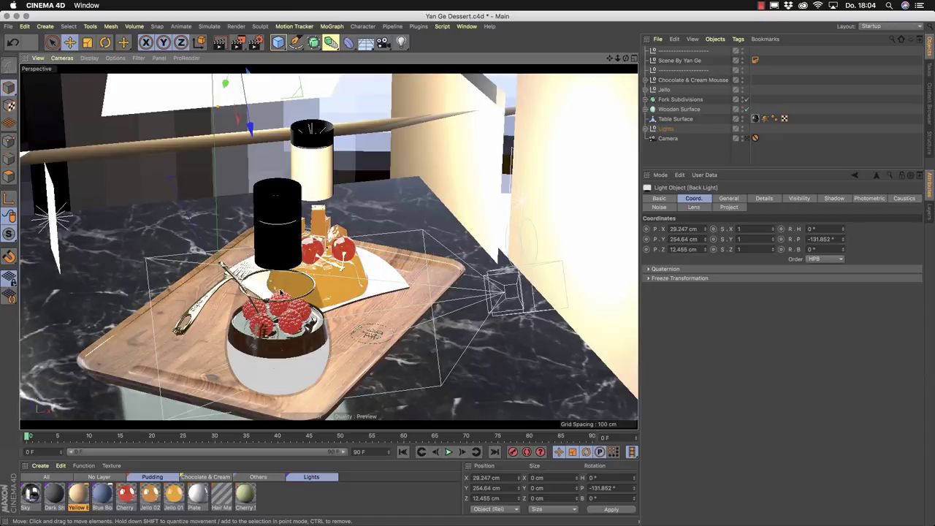
alt+drag(281, 293, 278, 291)
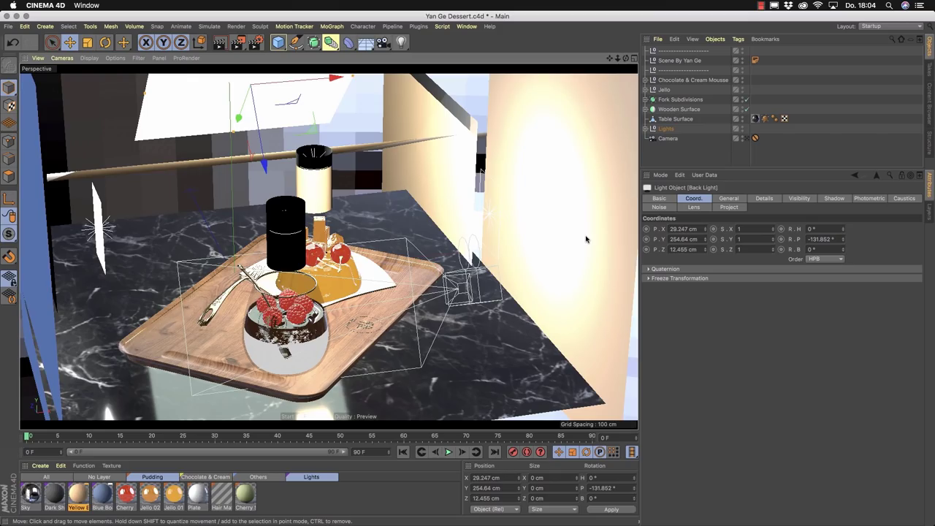
click(501, 228)
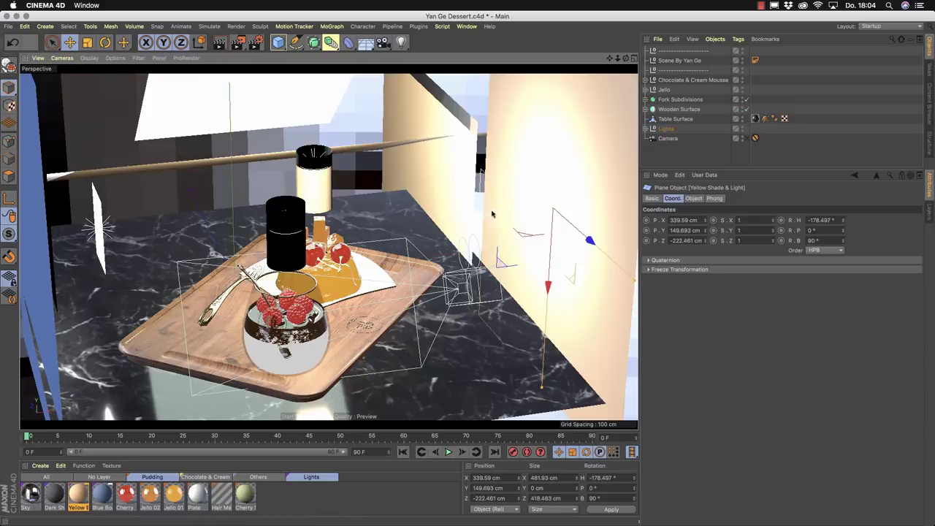
click(482, 177)
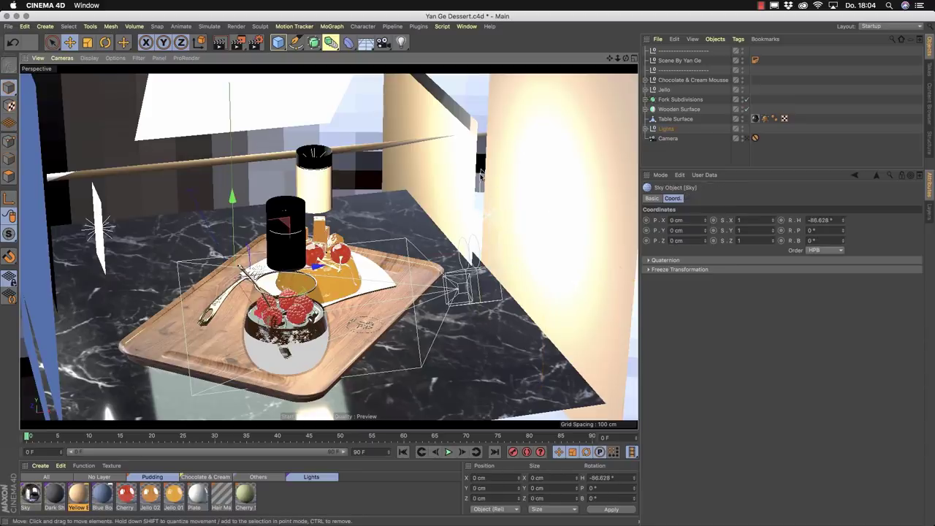
alt+drag(349, 254, 380, 307)
click(488, 258)
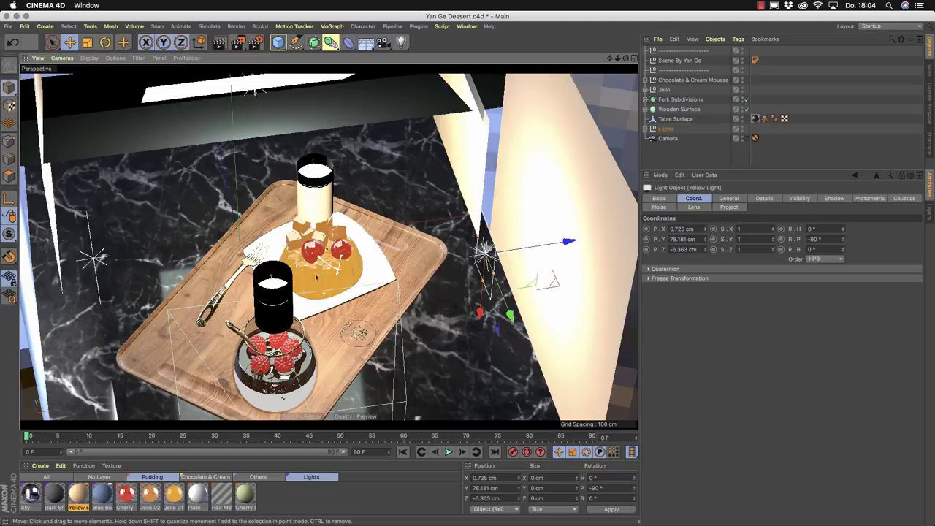
alt+drag(305, 306, 359, 269)
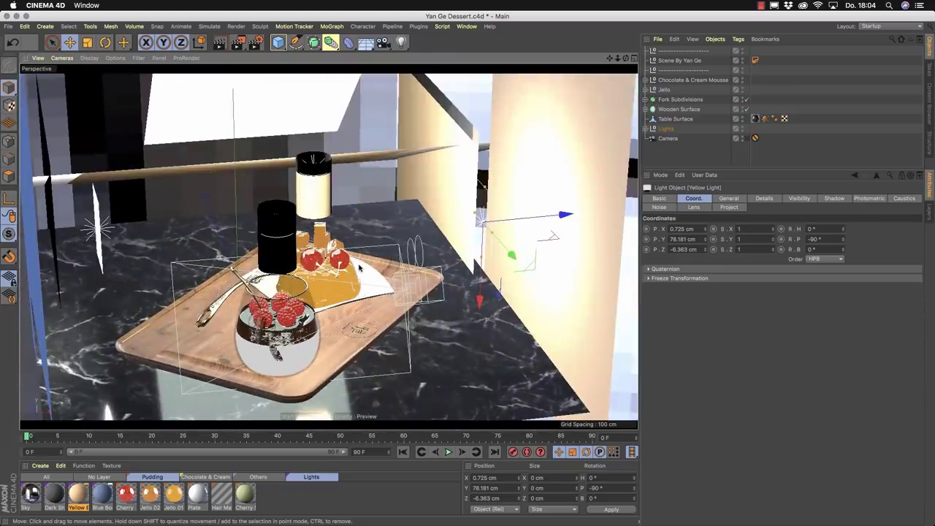
scroll(360, 268, down, 5)
alt+drag(360, 268, 290, 293)
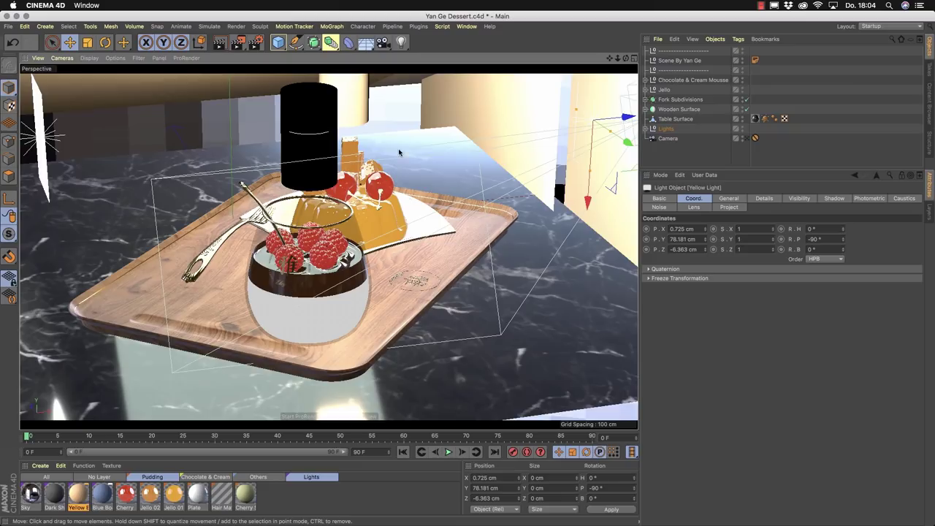
Switch to the open project Tutorial ProRender Test.c4d.
key(v)
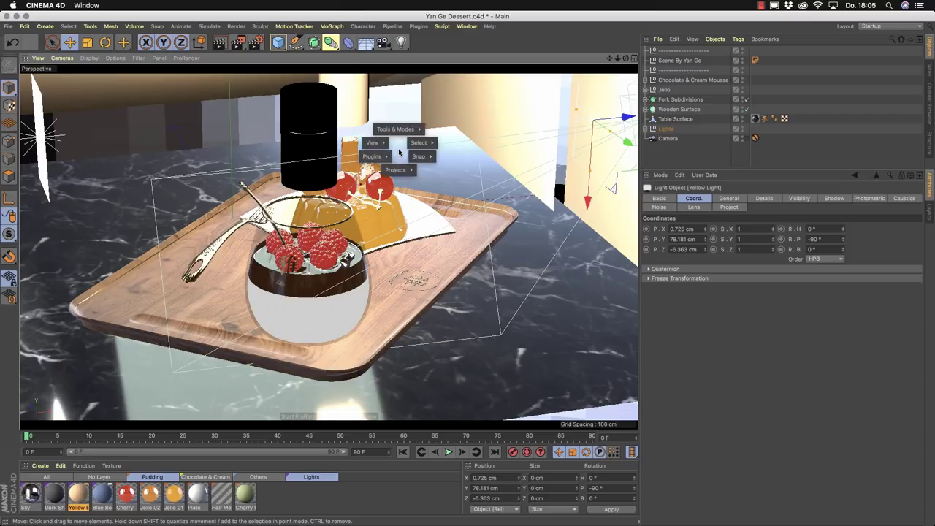
mouse_move(396, 171)
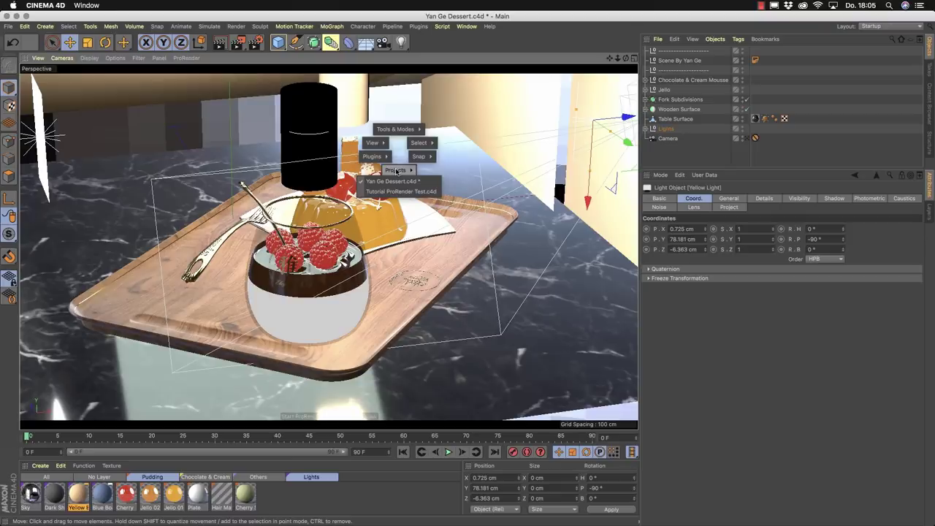
click(395, 191)
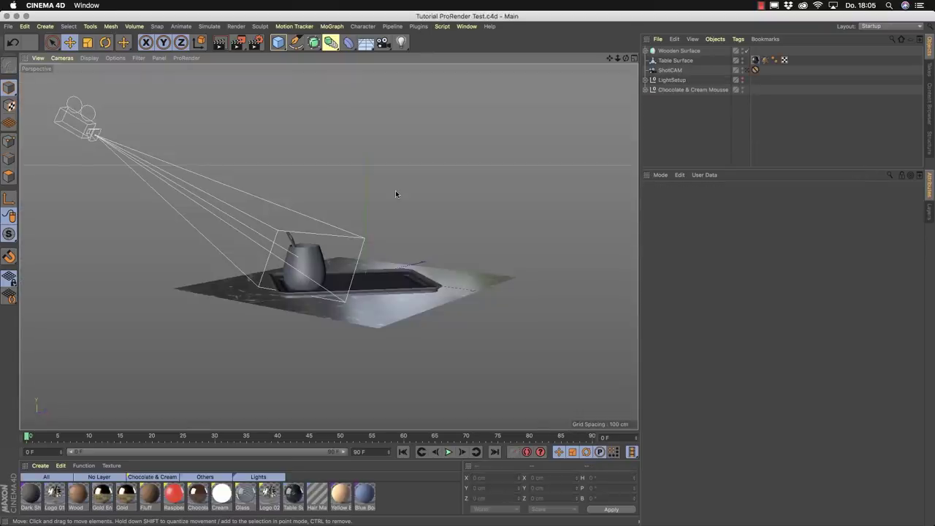
Orbit the perspective view in toward the cup and spoon on the tray.
alt+drag(395, 192, 364, 272)
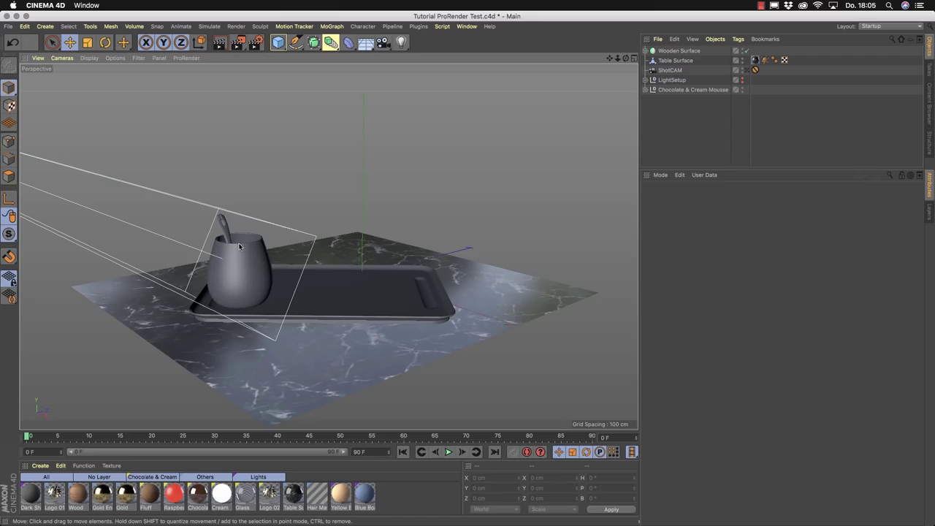
Set the Renderer to ProRender in Render Settings.
click(255, 43)
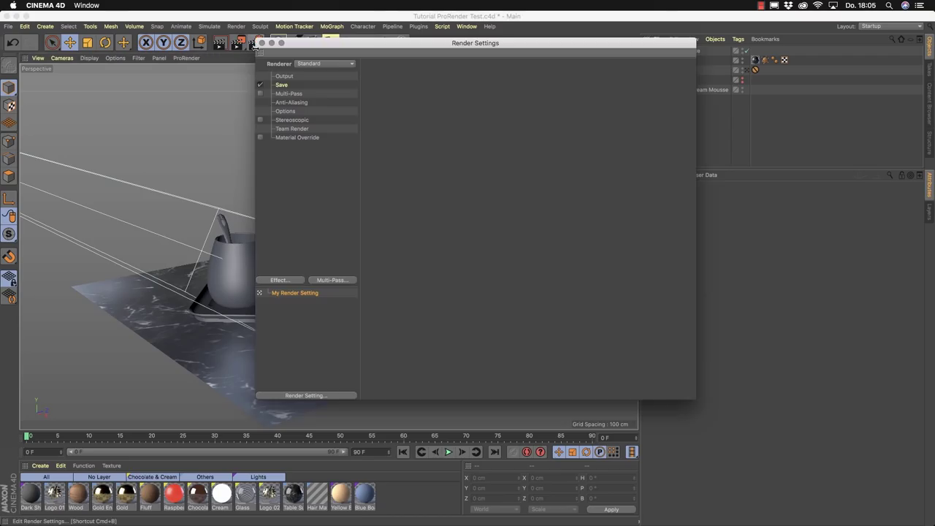
drag(343, 47, 263, 60)
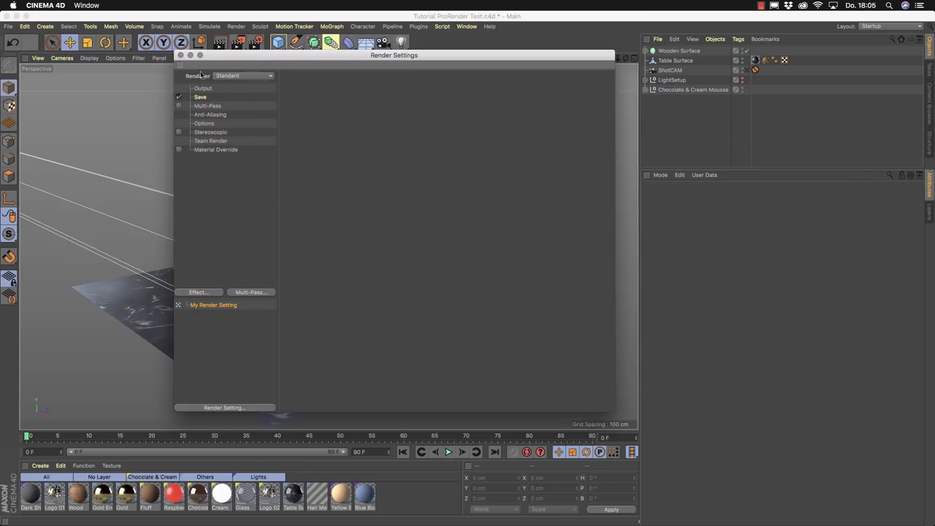
click(257, 76)
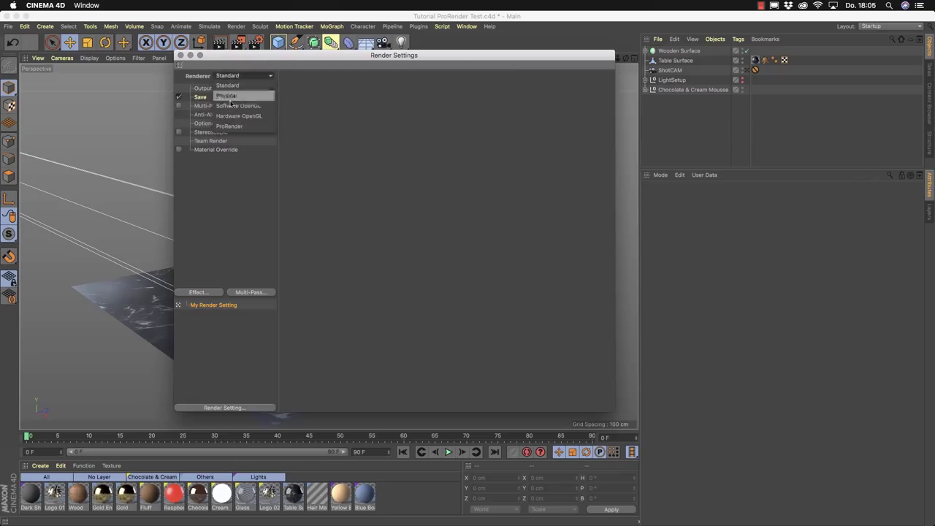
click(250, 127)
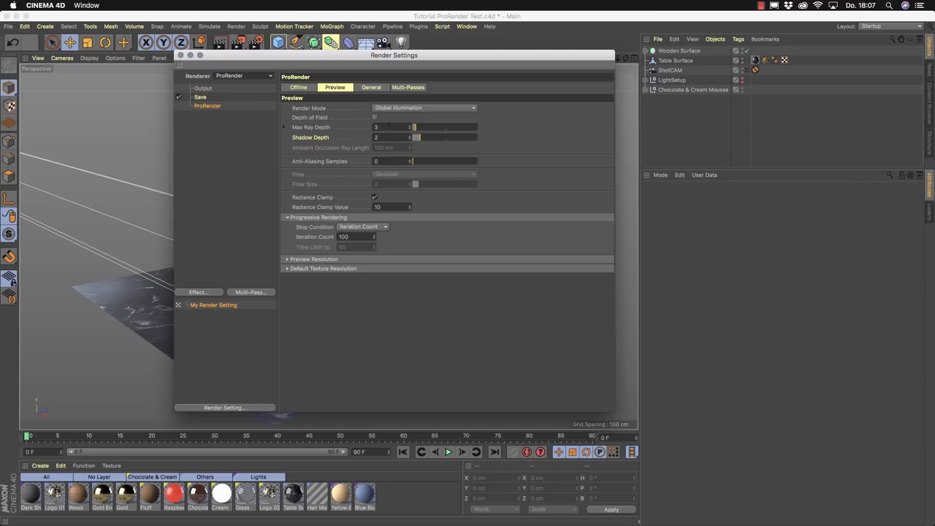
drag(227, 58, 479, 67)
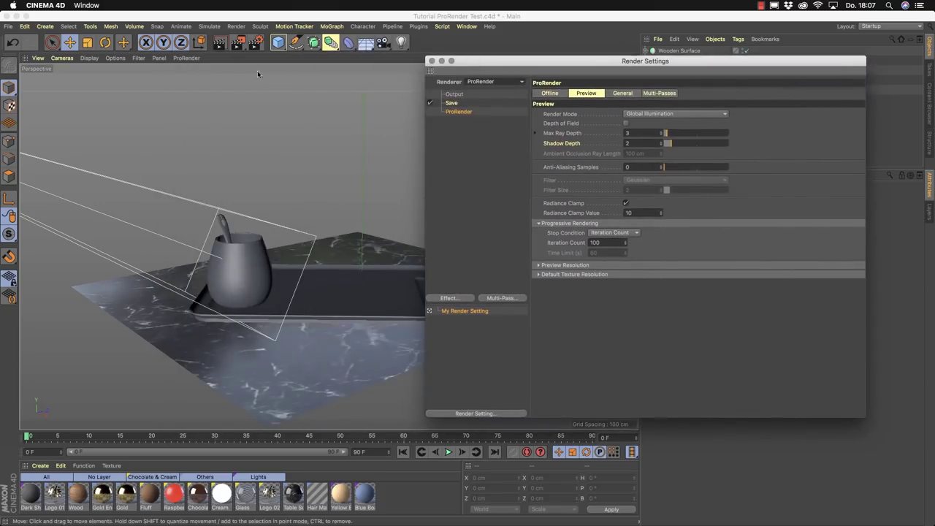
Start the ProRender preview of the cup scene in the viewport, then close Render Settings.
click(199, 59)
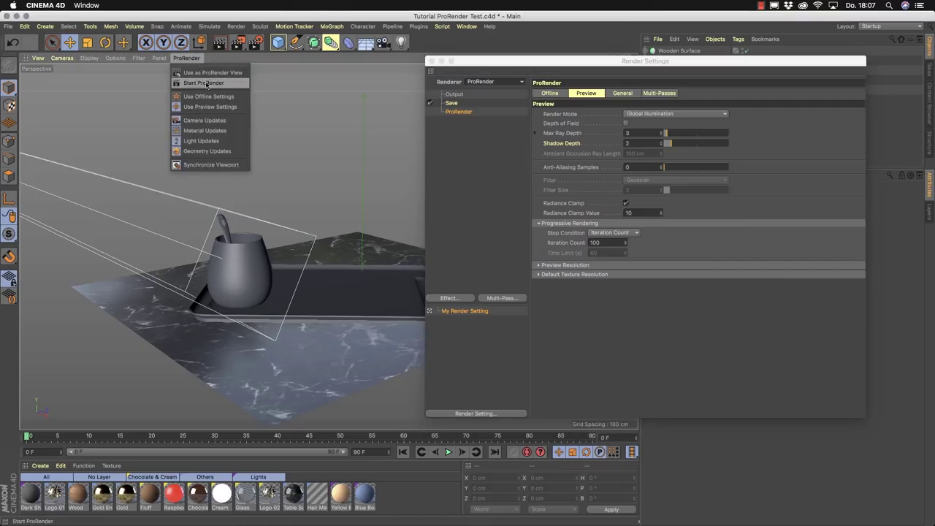
click(209, 83)
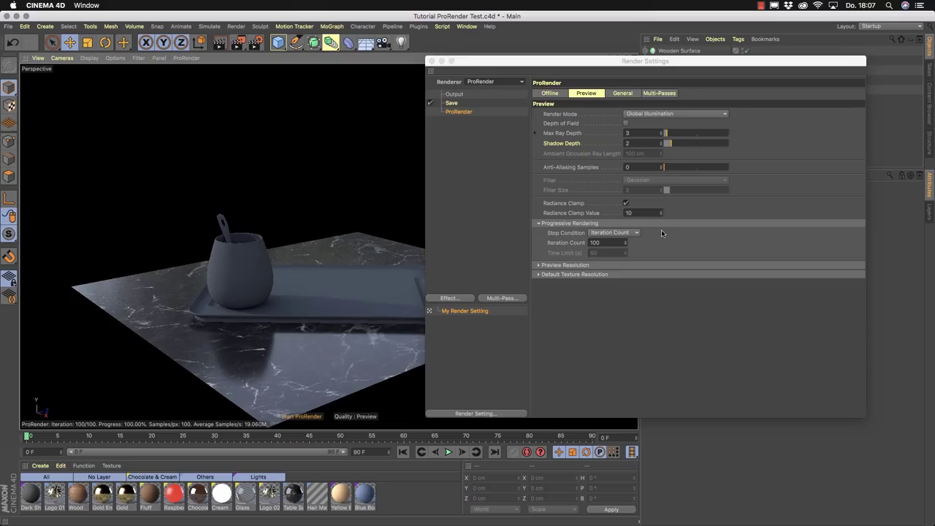
click(432, 61)
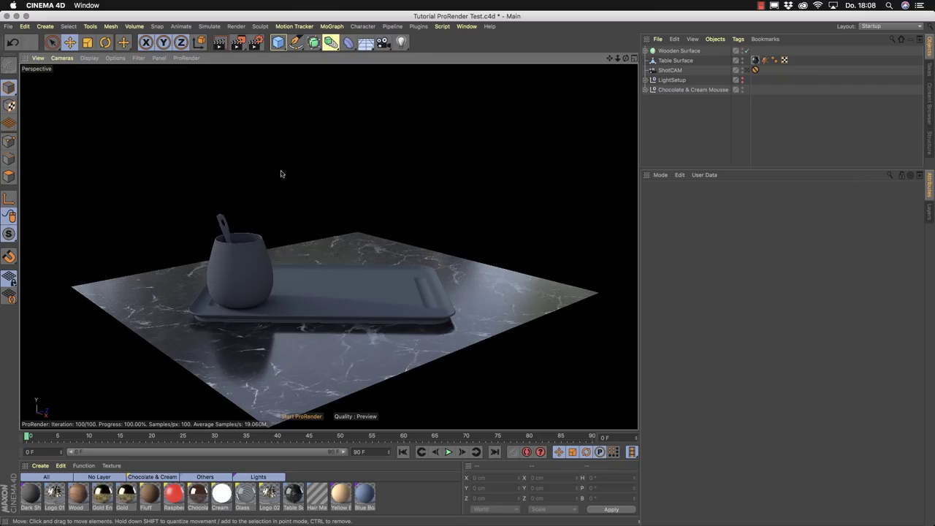
Uncheck Default Light in ProRender's General settings, then stop the ProRender preview.
click(256, 42)
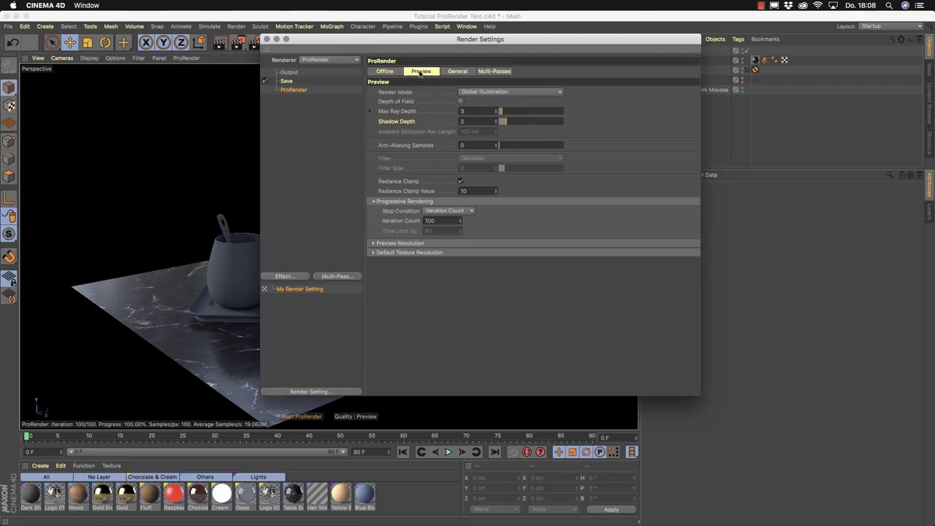
click(456, 72)
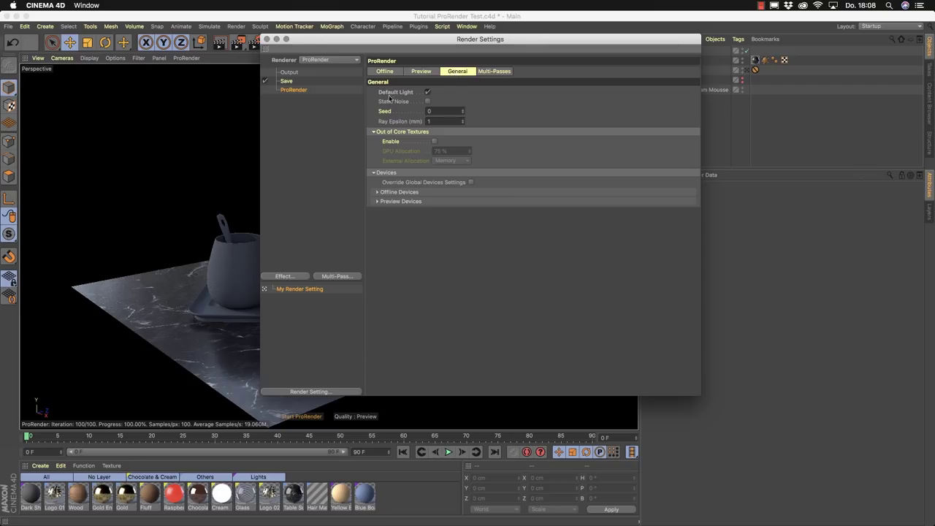
click(428, 93)
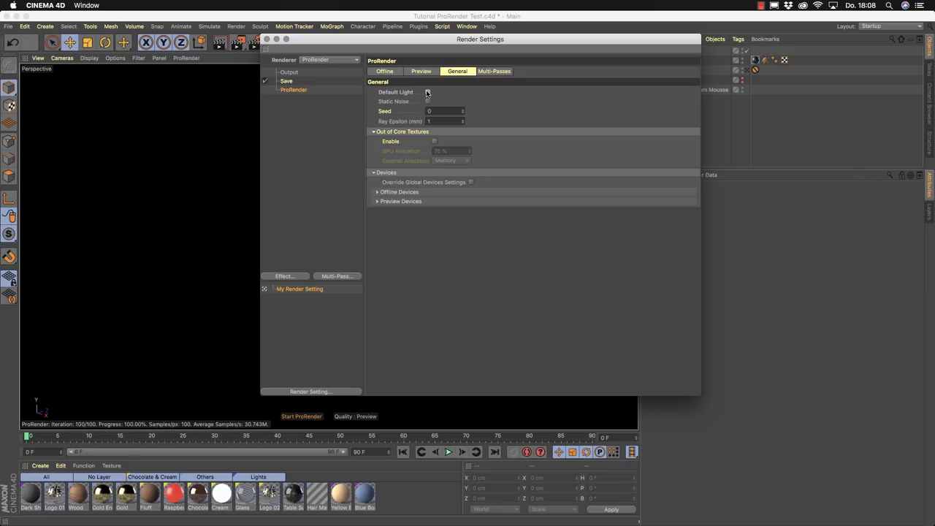
click(267, 39)
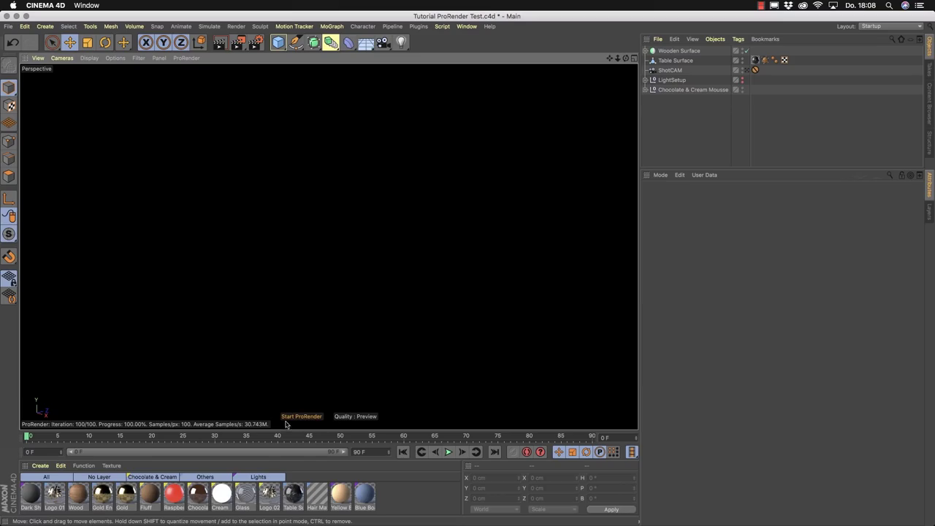
click(308, 417)
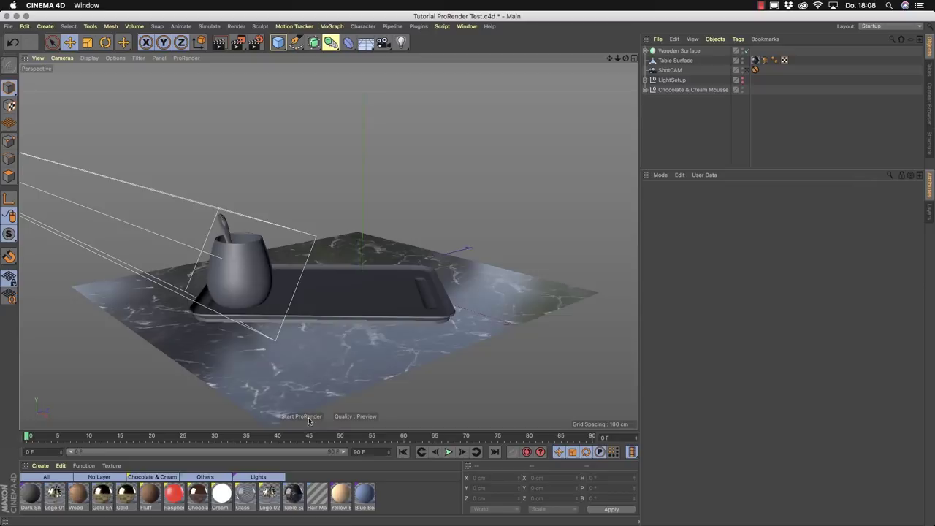
Orbit around the cup and open the Floor/Sky/Background/Stage environment flyout.
alt+drag(380, 328, 353, 284)
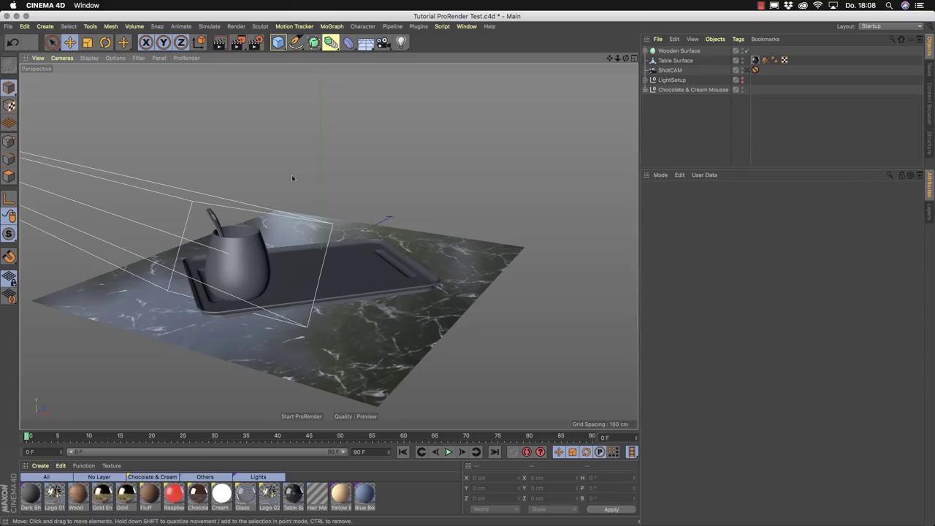
click(365, 41)
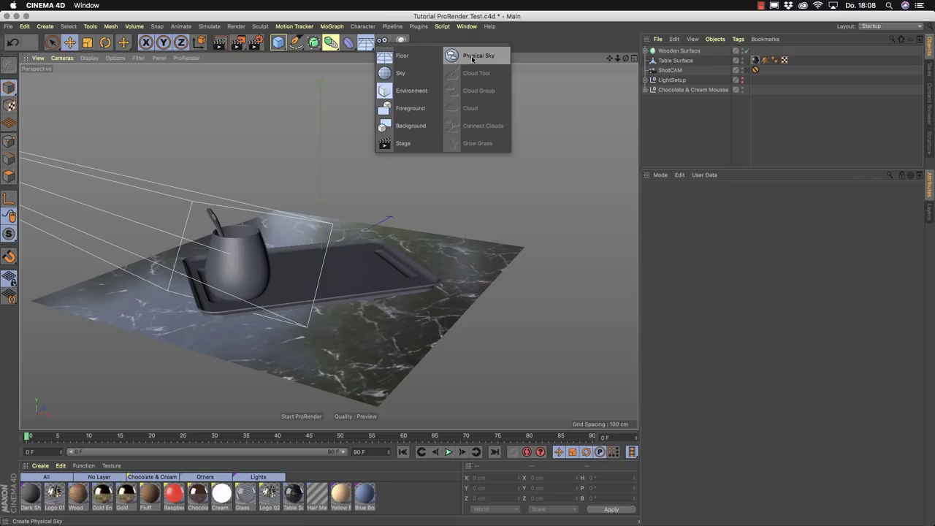
Add a Sky object, create a PBR material named 'Sky', and apply it to the Sky object.
click(402, 73)
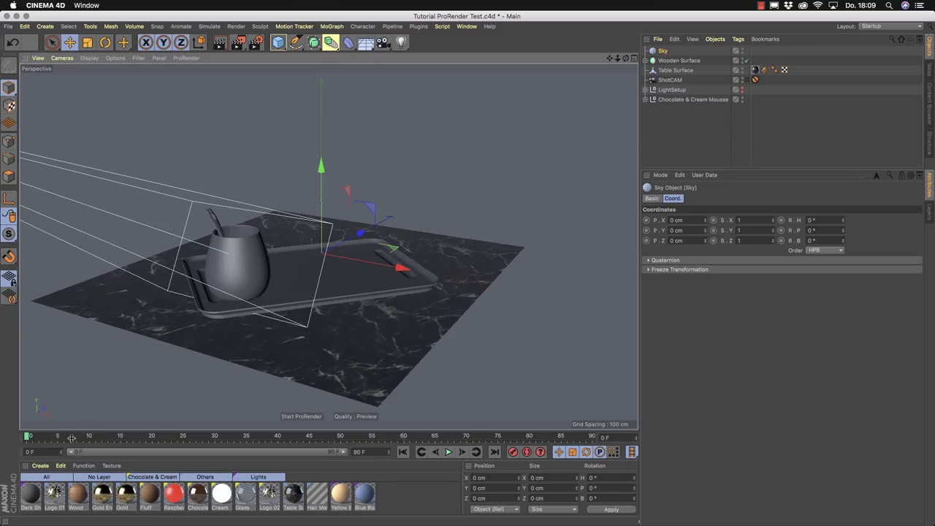
click(41, 466)
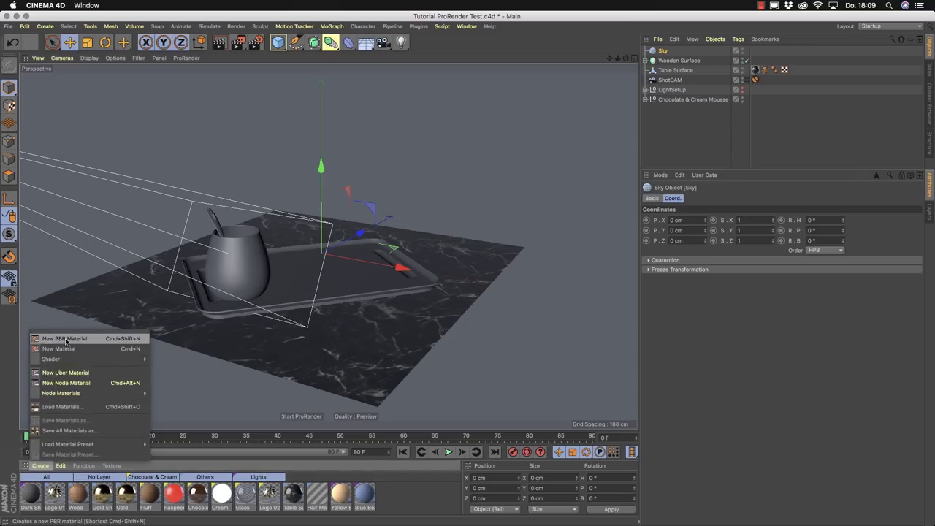
click(65, 340)
text(Sky)
key(Return)
drag(32, 498, 663, 52)
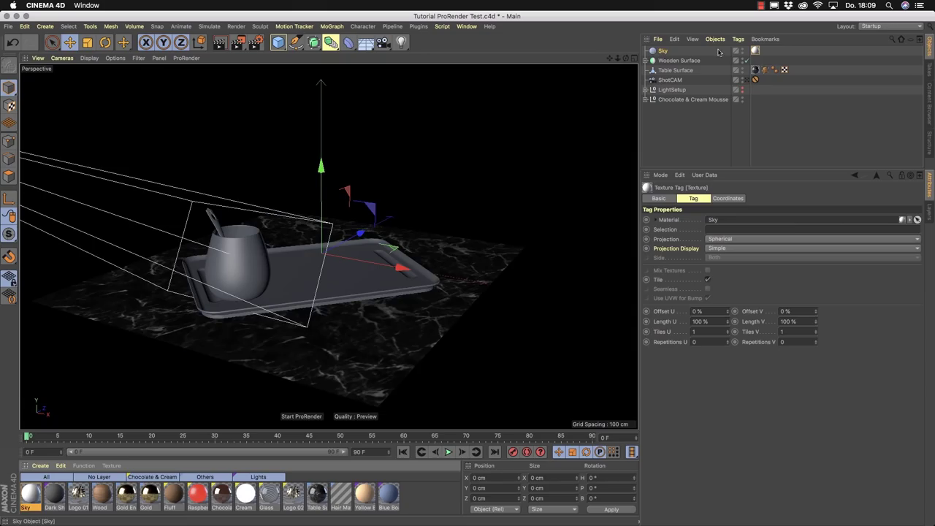
In the Sky material, turn off Reflectance, turn on Luminance, and open its texture file browser.
click(32, 496)
double_click(32, 497)
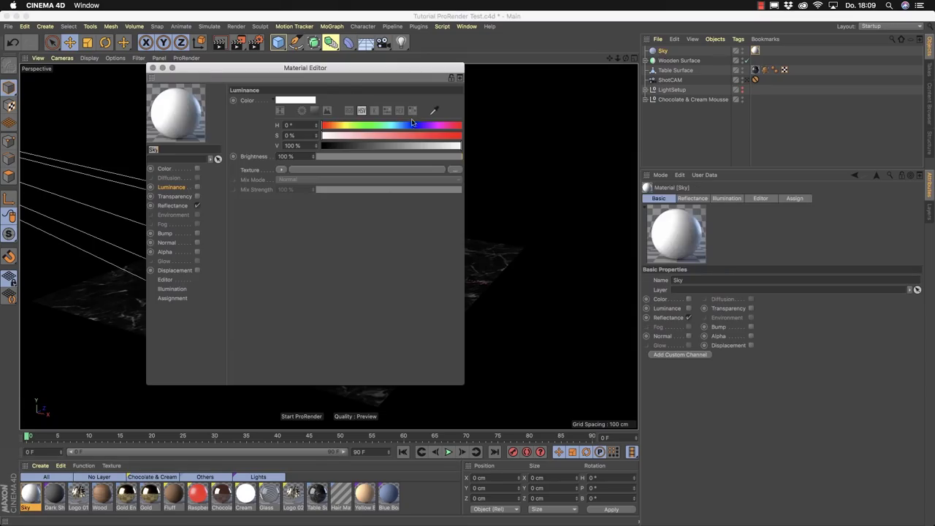
drag(453, 378, 453, 315)
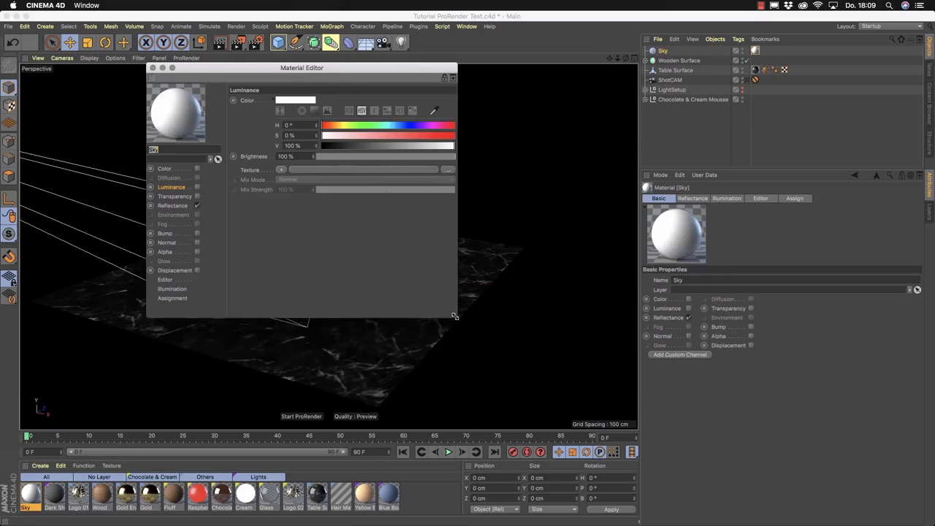
click(196, 205)
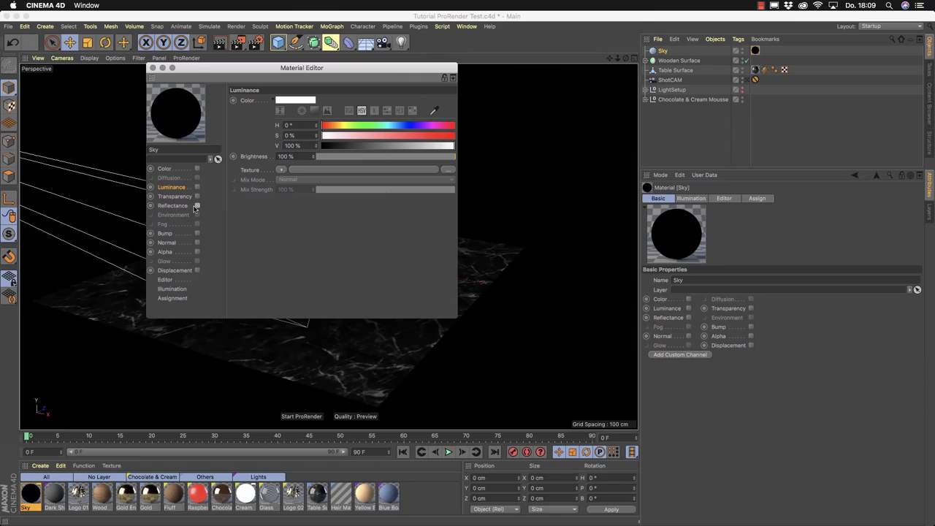
click(196, 187)
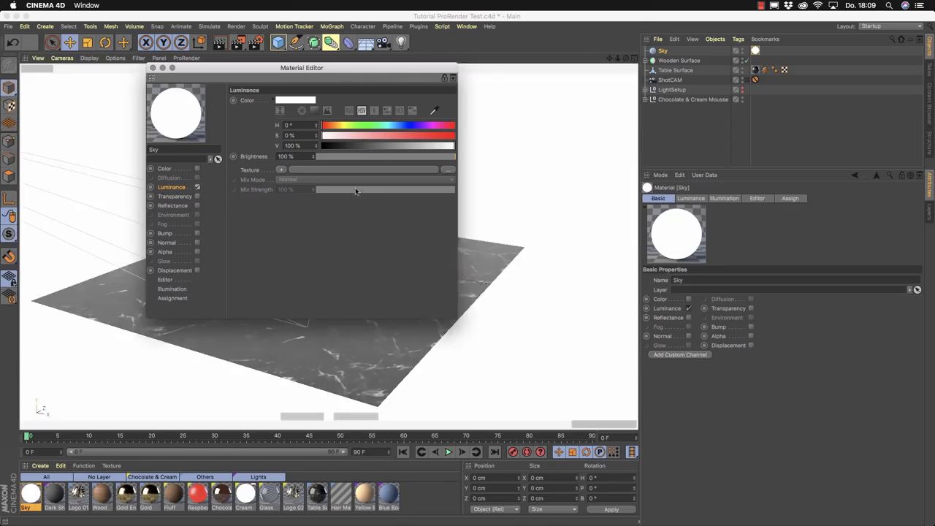
click(115, 67)
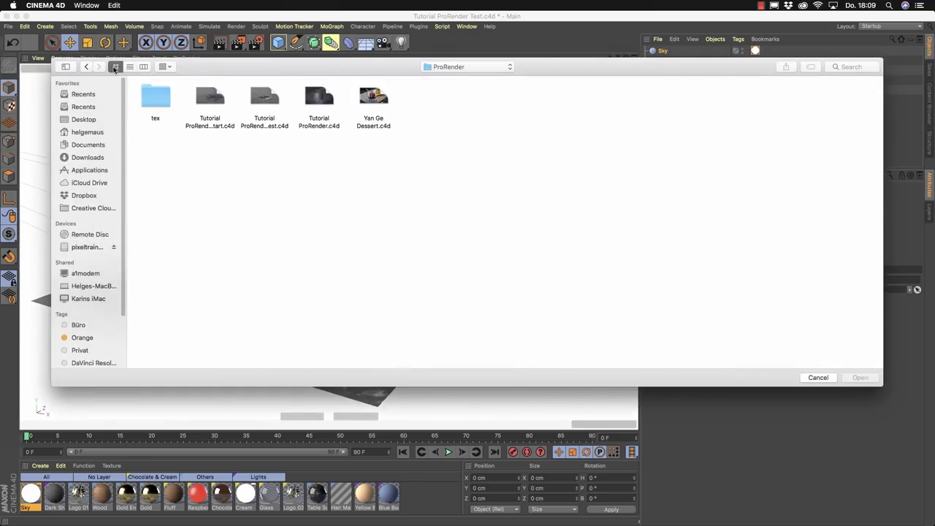
Load tex/kiara_interior_2k.hdr as the Sky material's luminance texture.
double_click(156, 98)
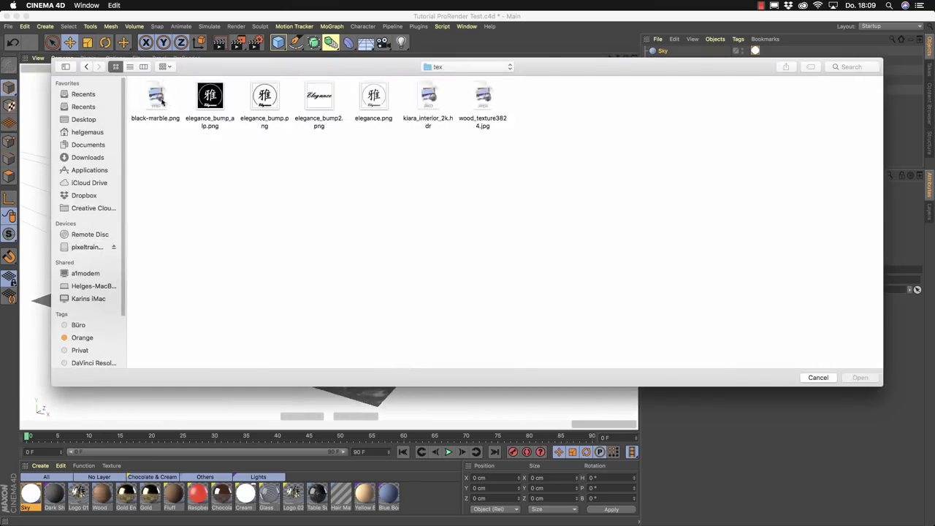
click(438, 101)
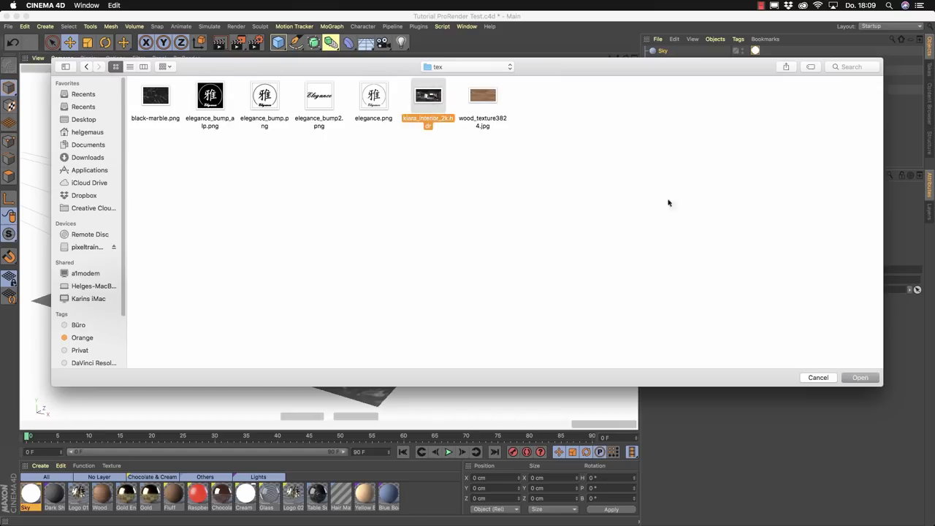
click(858, 377)
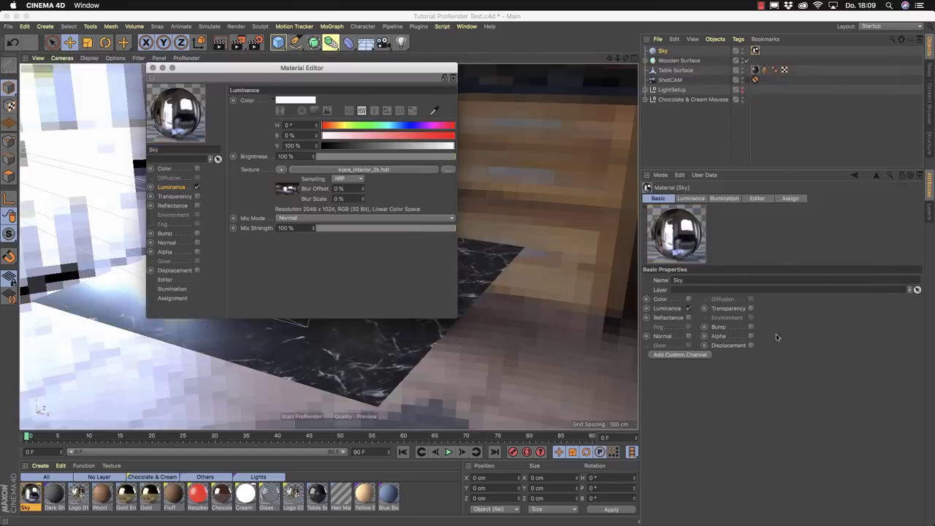
Set the Sky material's Texture Preview Size to 512x512, then orbit to a lower angle on the cup.
drag(194, 69, 559, 182)
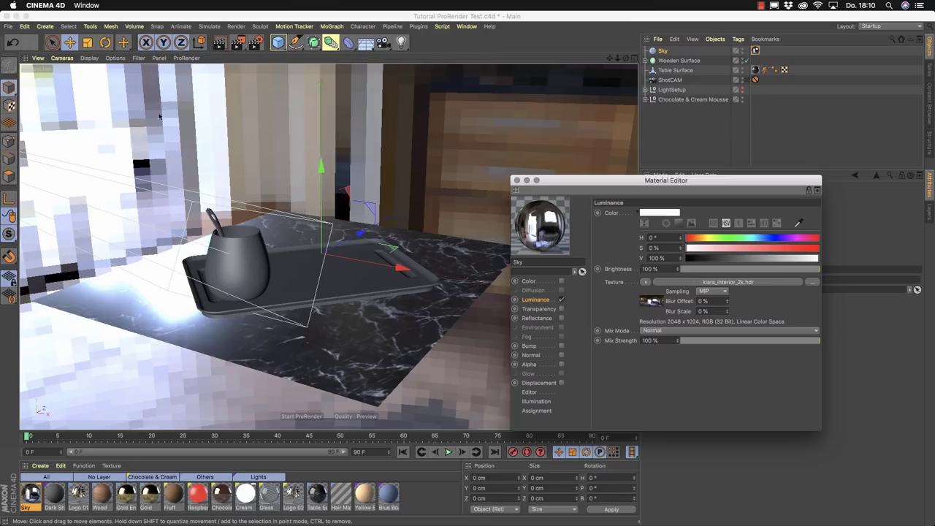
click(531, 394)
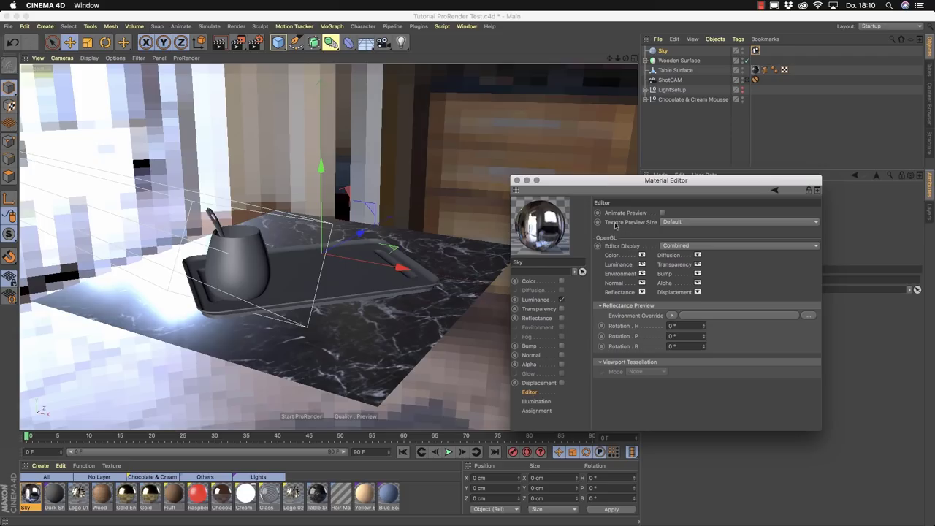
click(679, 222)
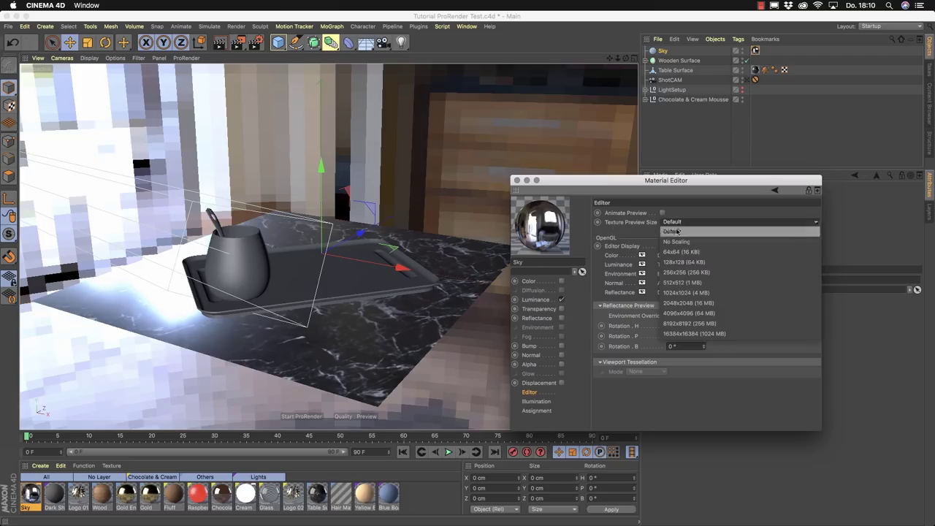
click(682, 282)
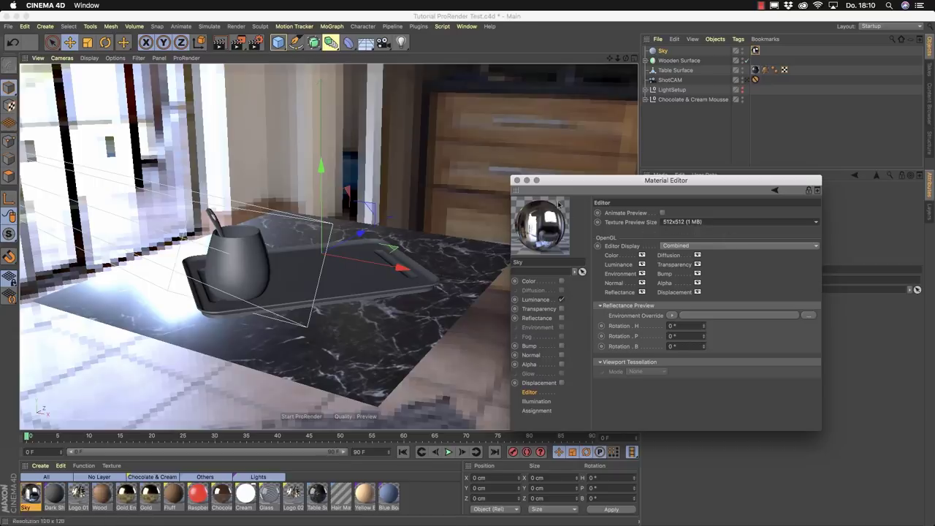
click(517, 180)
alt+drag(291, 273, 314, 249)
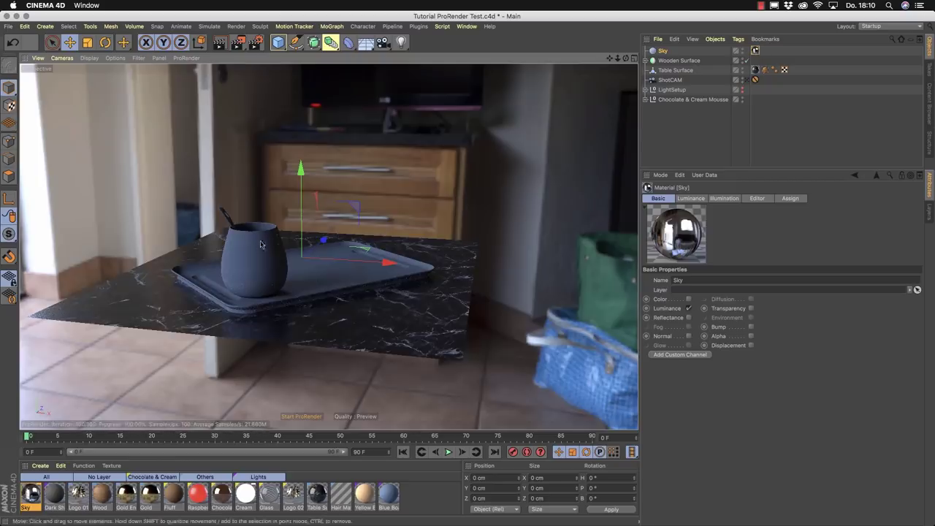
alt+drag(307, 257, 365, 280)
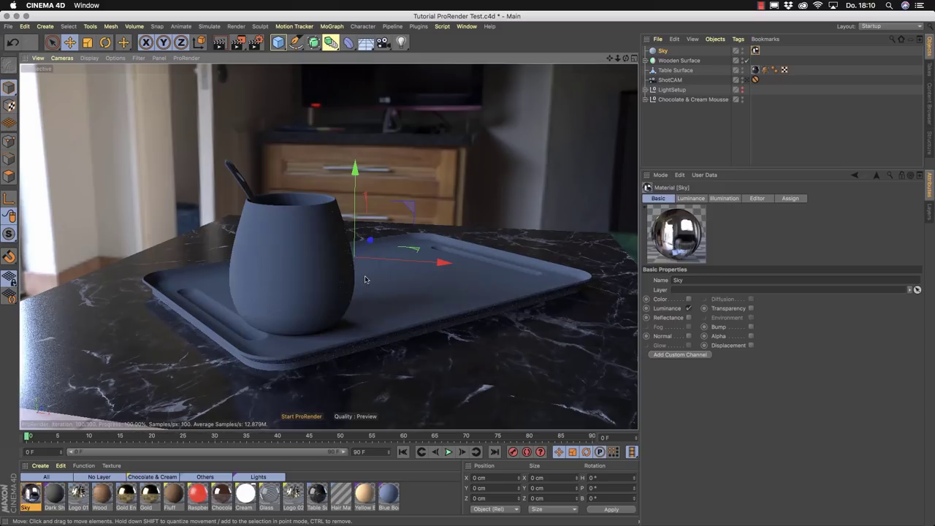
click(254, 42)
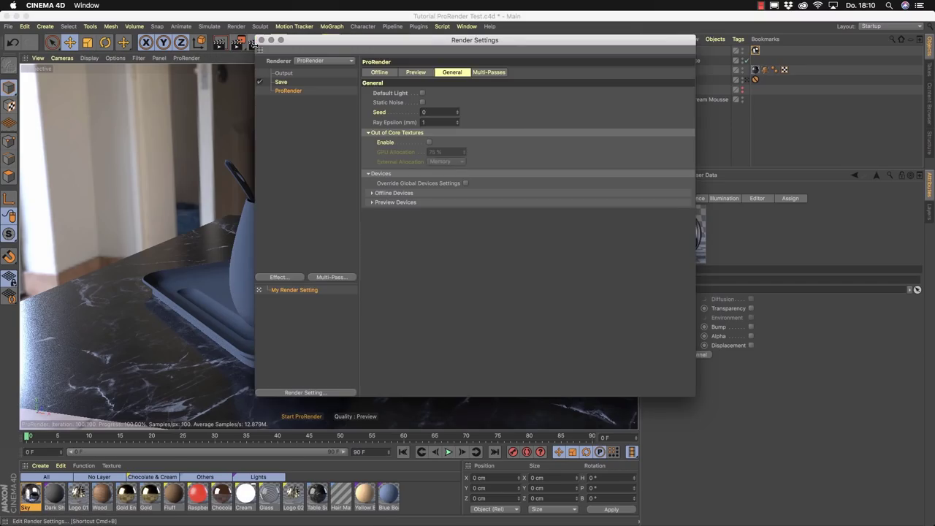
click(423, 76)
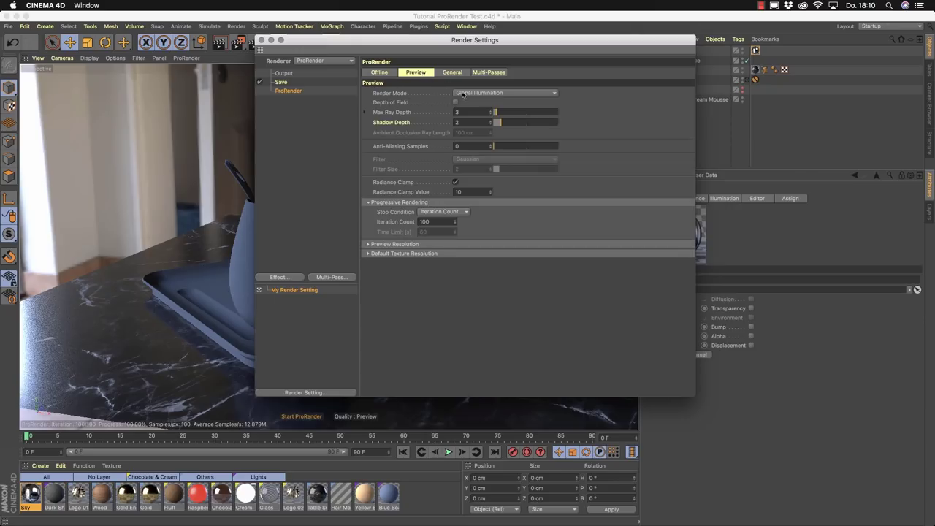
click(553, 93)
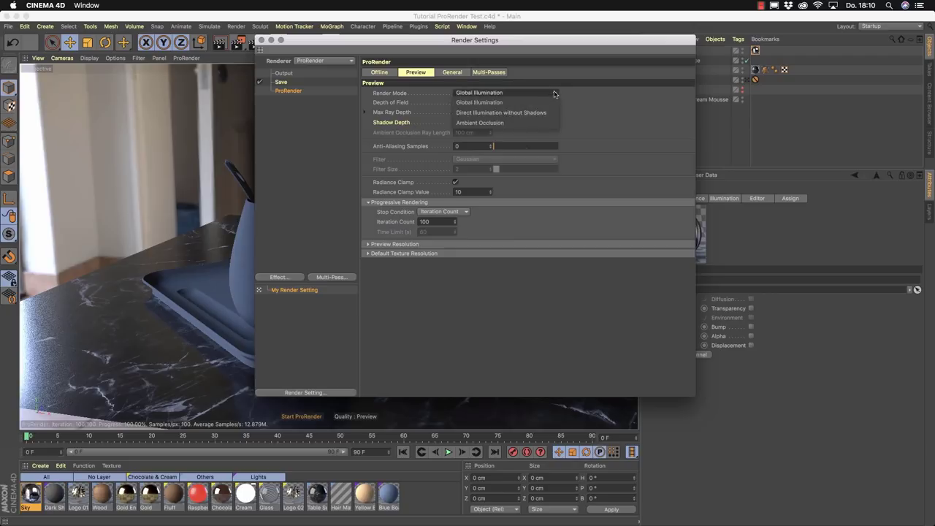
click(519, 114)
drag(504, 40, 617, 53)
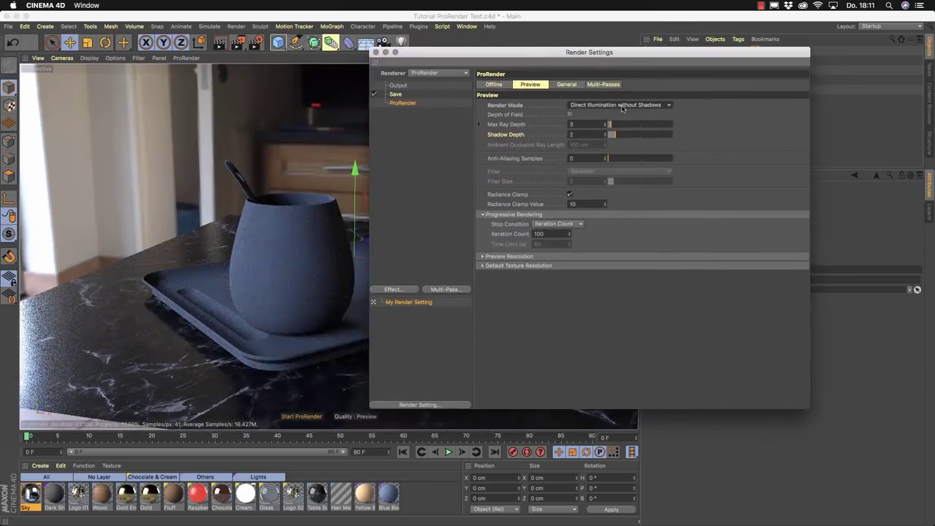
click(619, 106)
click(602, 135)
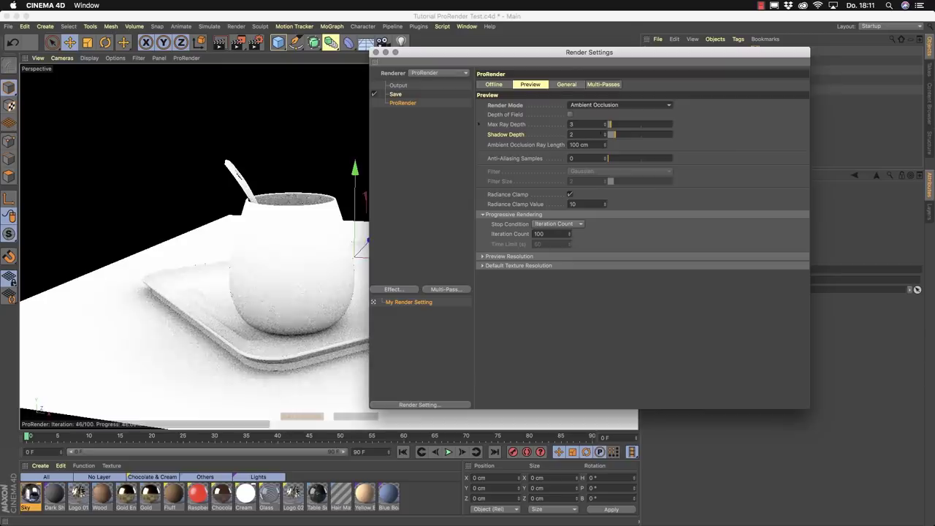
click(618, 105)
click(612, 110)
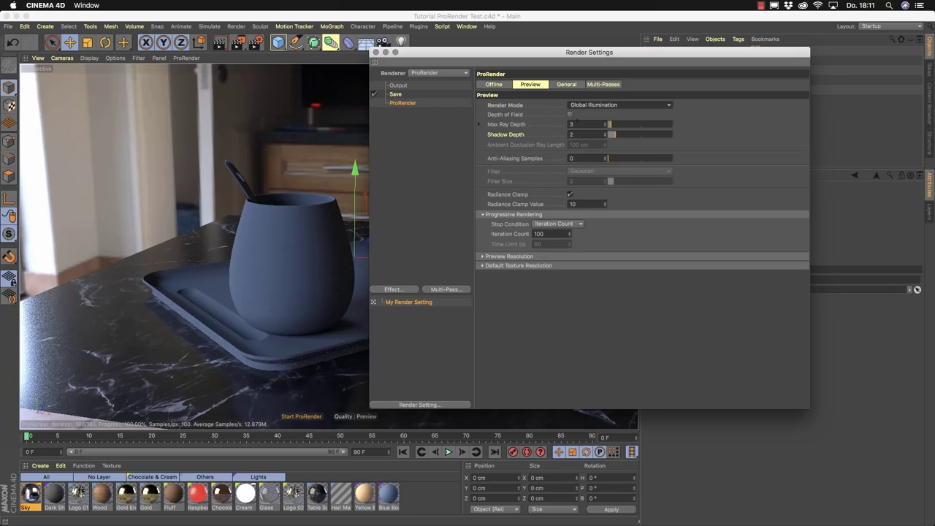
click(480, 124)
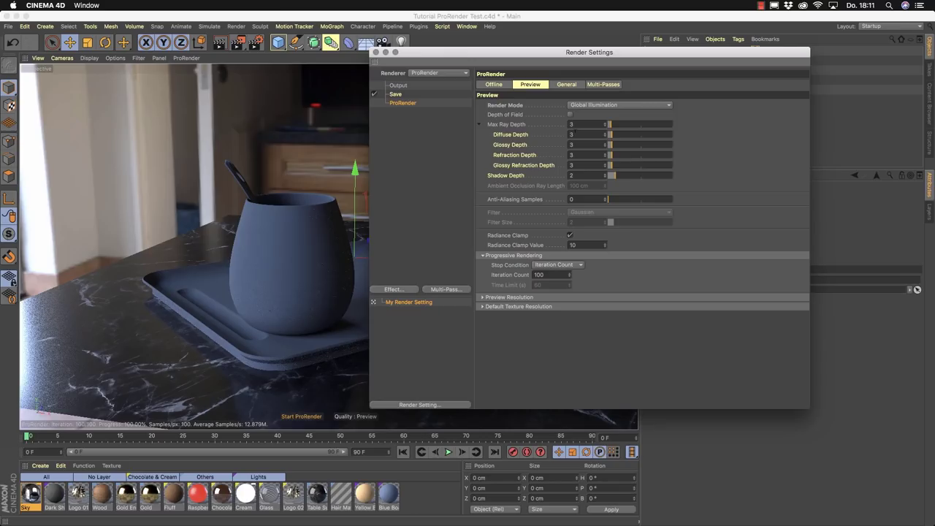
click(481, 125)
click(376, 52)
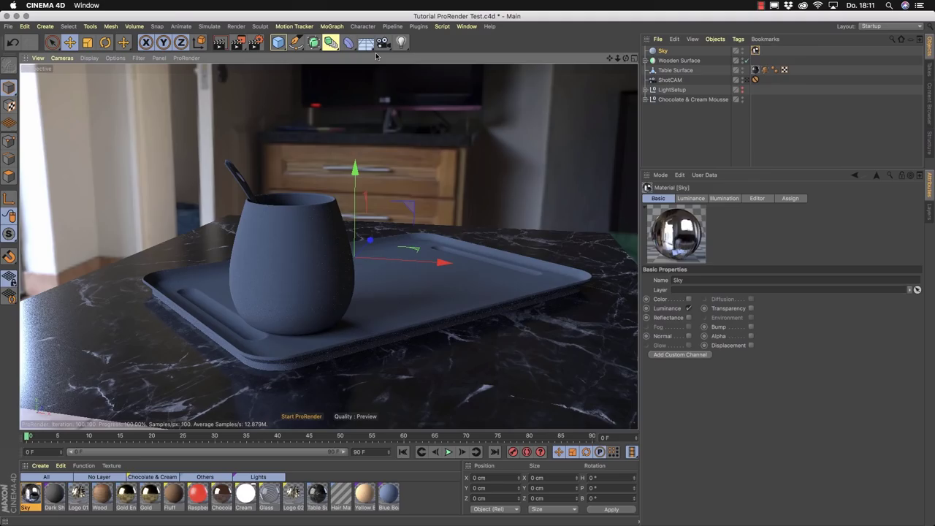
Rotate the Sky object to a heading of about -84° so a sofa and window appear behind the cup.
click(658, 52)
click(105, 42)
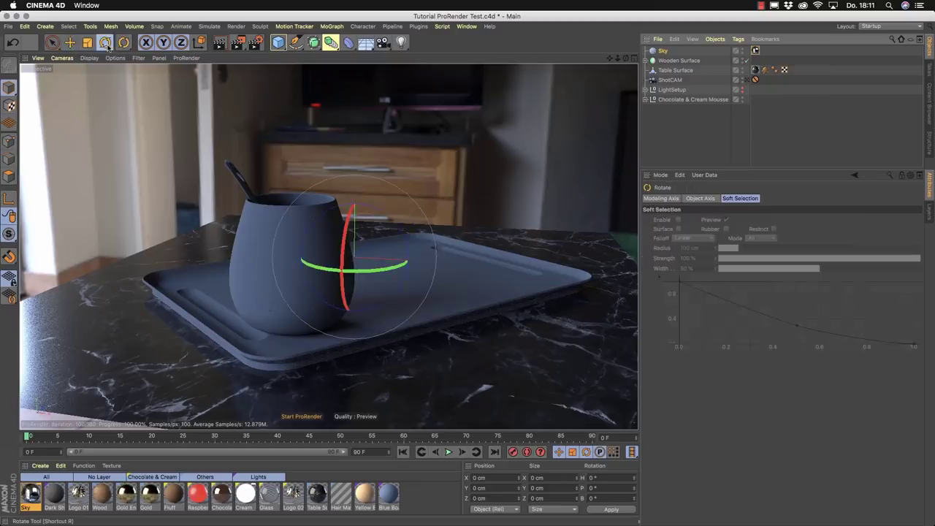
drag(376, 270, 290, 261)
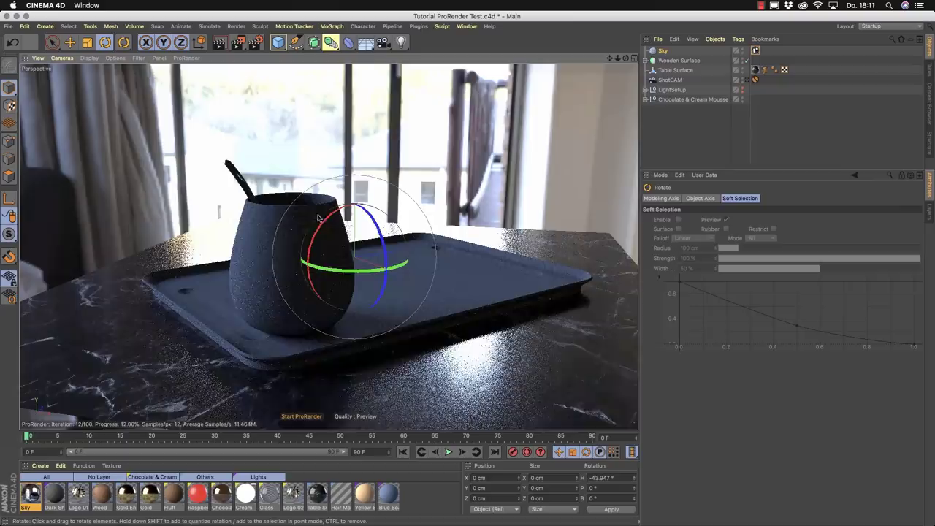
mouse_move(303, 264)
mouse_down()
mouse_move(337, 271)
mouse_move(310, 272)
mouse_up()
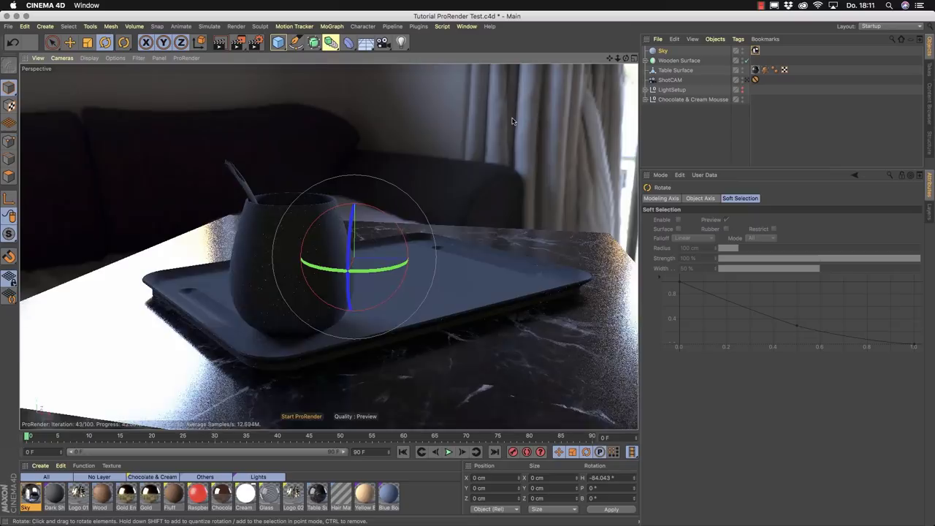
click(655, 51)
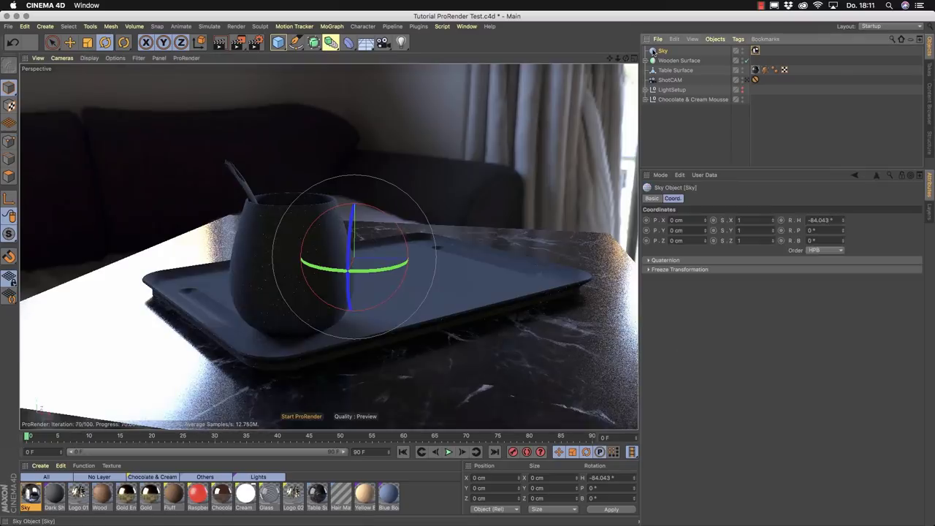
click(739, 39)
Give the Sky a Compositing tag with Seen by Camera unticked, leaving a black backdrop.
mouse_move(739, 55)
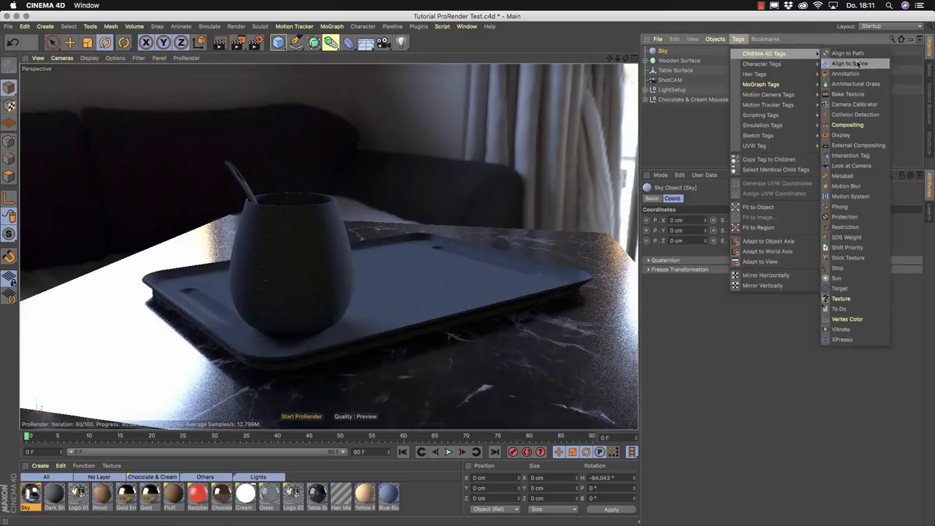
click(847, 125)
drag(753, 51, 765, 52)
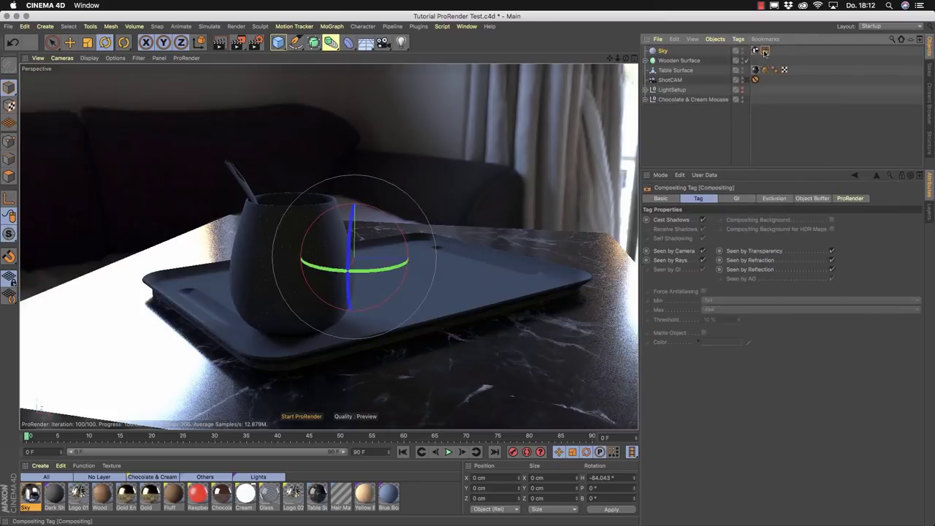
click(702, 251)
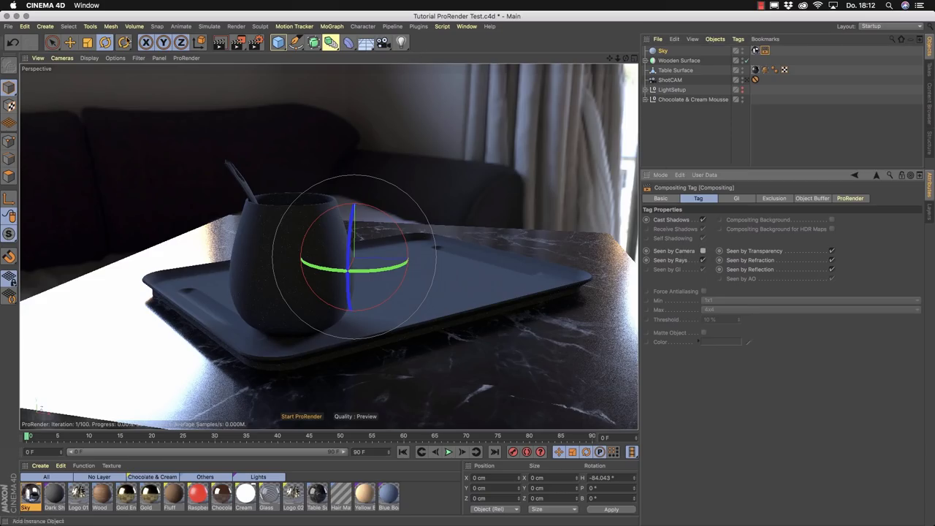
click(52, 42)
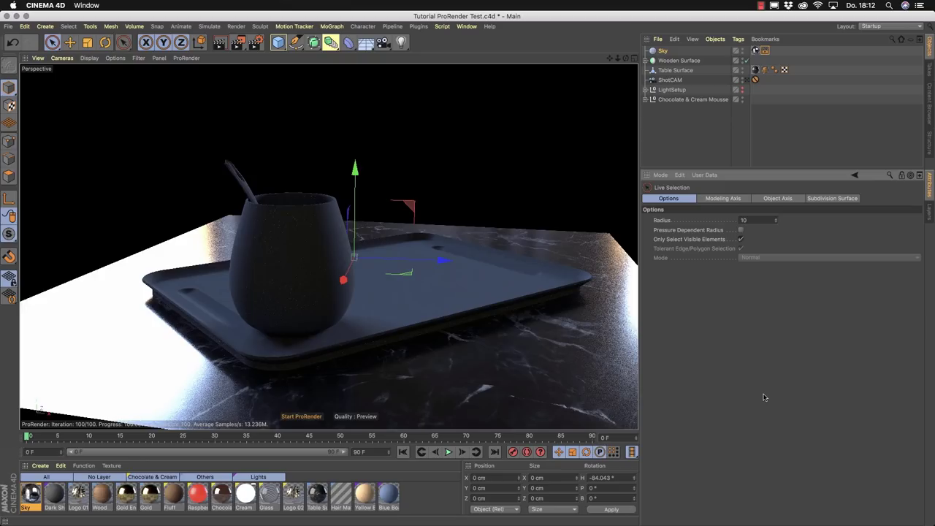
Add a PBR Light to the scene and hide the Sky object.
click(401, 42)
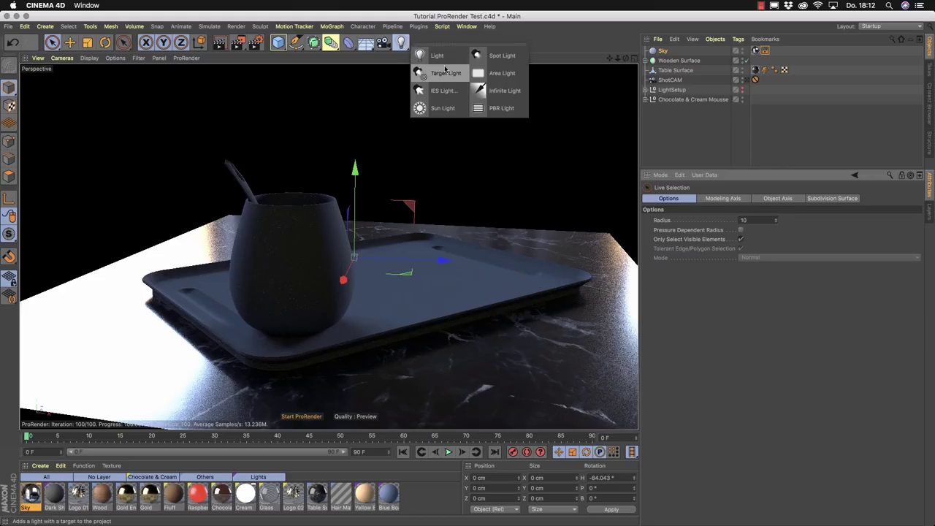
click(499, 109)
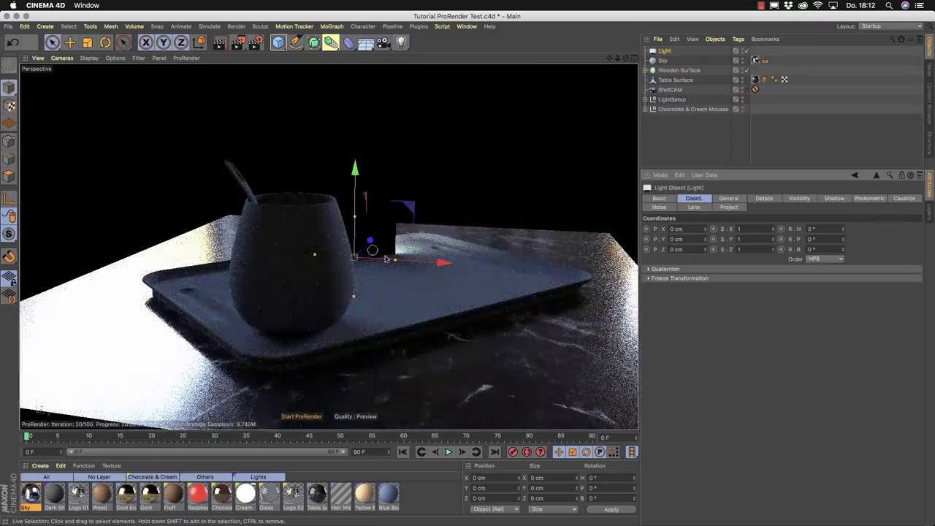
drag(369, 240, 378, 243)
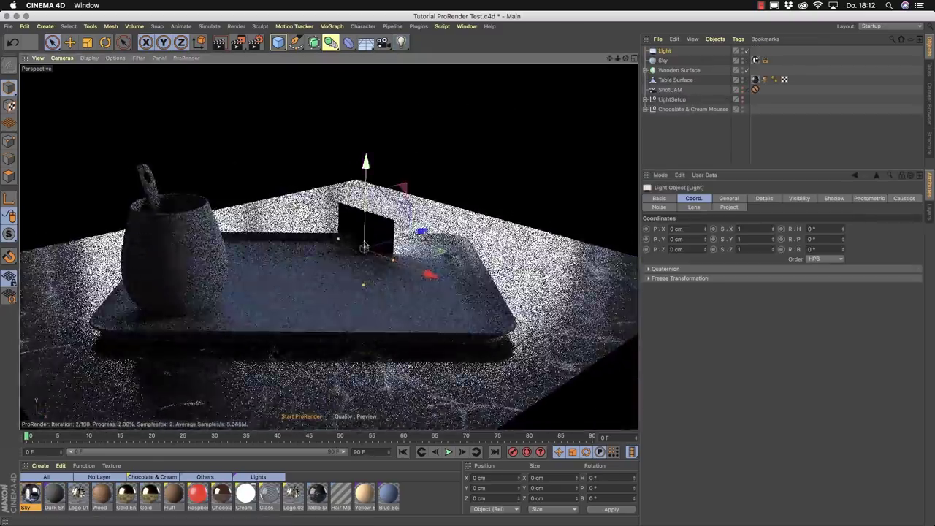
click(742, 62)
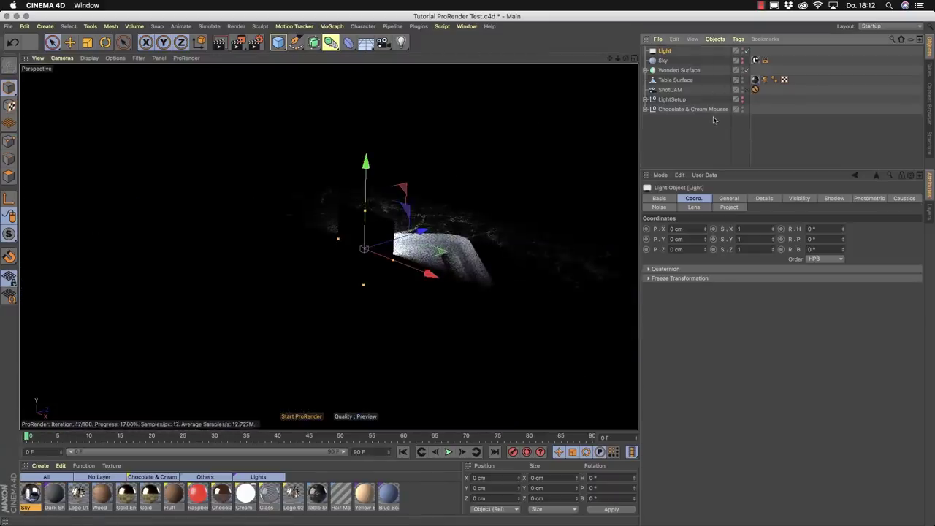
Raise the light and push it back along Z until the tray is lit.
alt+drag(350, 272, 265, 90)
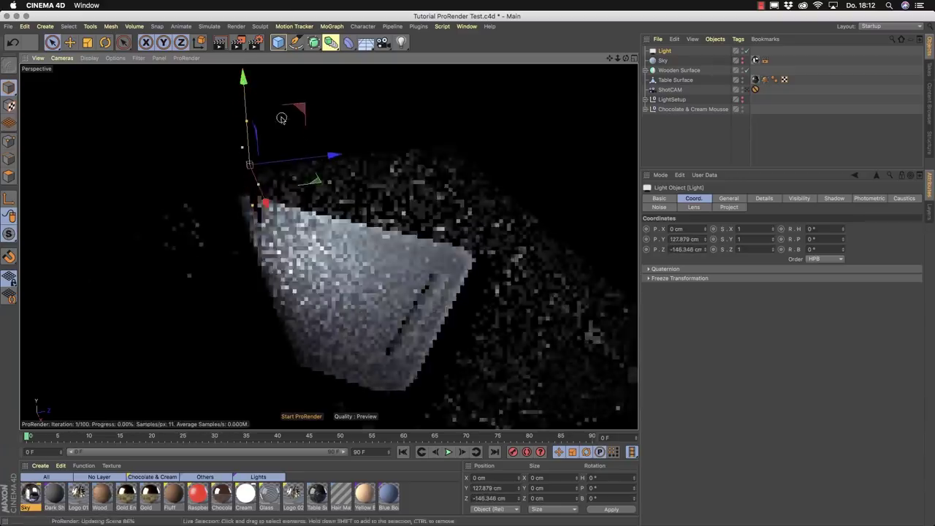
drag(333, 157, 183, 161)
alt+middle_drag(183, 160, 429, 155)
drag(404, 157, 325, 168)
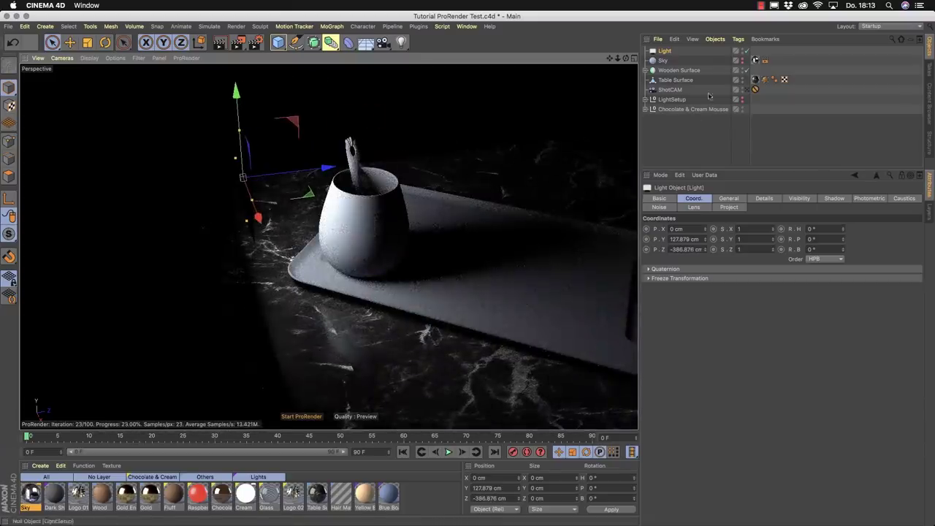
click(665, 52)
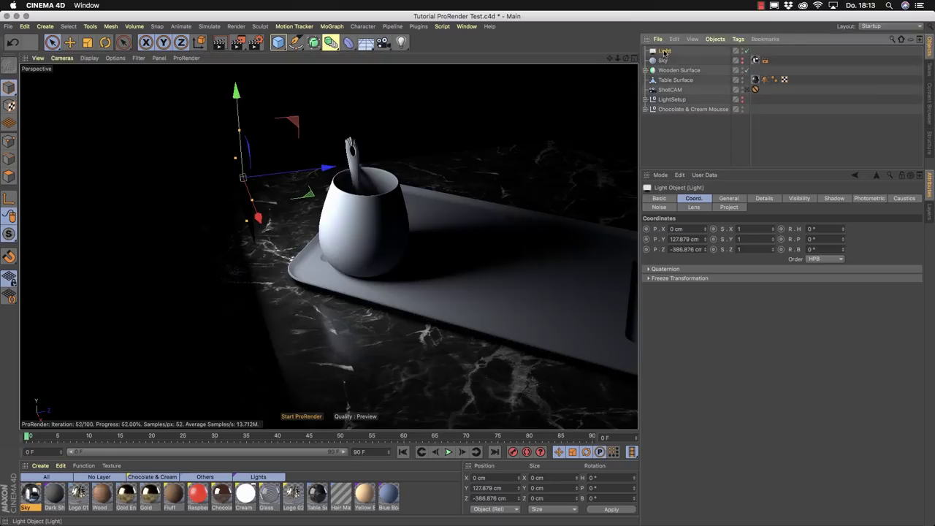
click(730, 199)
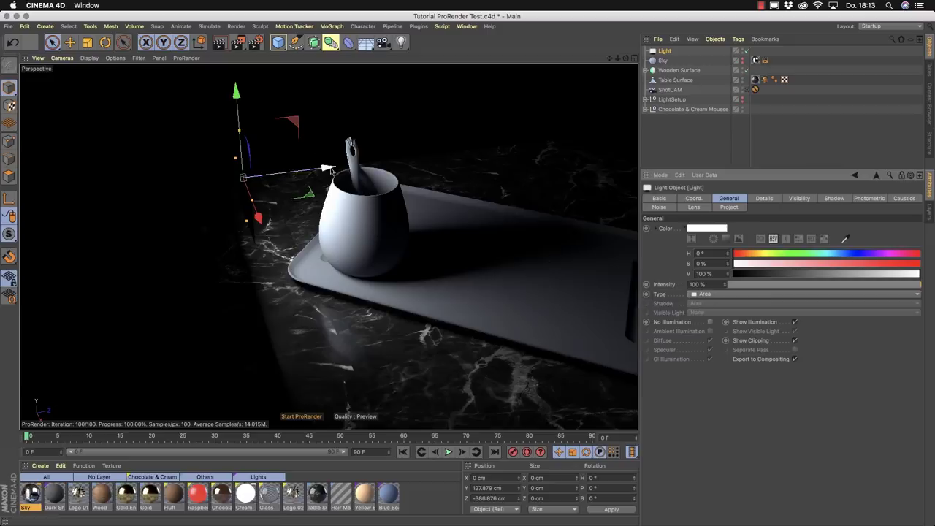
Move the PBR light to Z -419 cm and Y 138.801 cm.
drag(330, 170, 300, 172)
drag(202, 100, 201, 92)
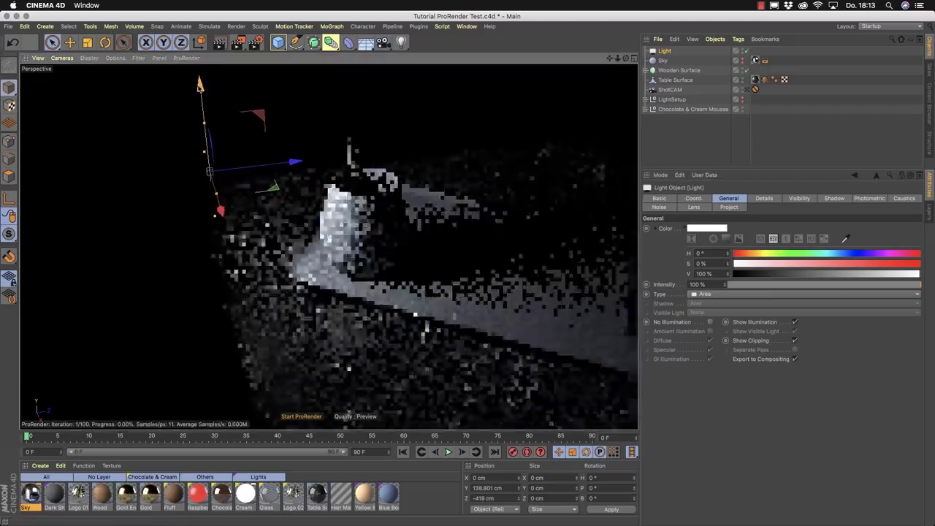
click(763, 198)
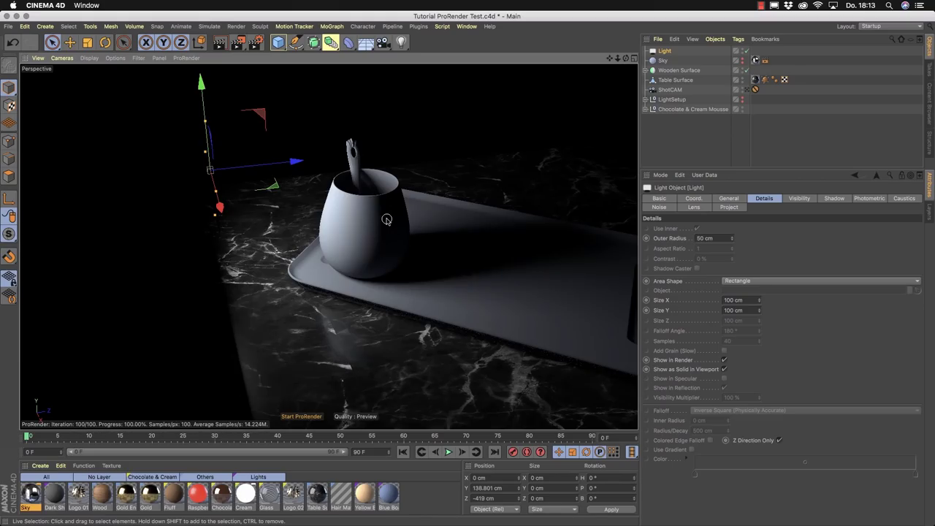
Make the area light shine in Z Direction Only.
alt+drag(386, 220, 310, 176)
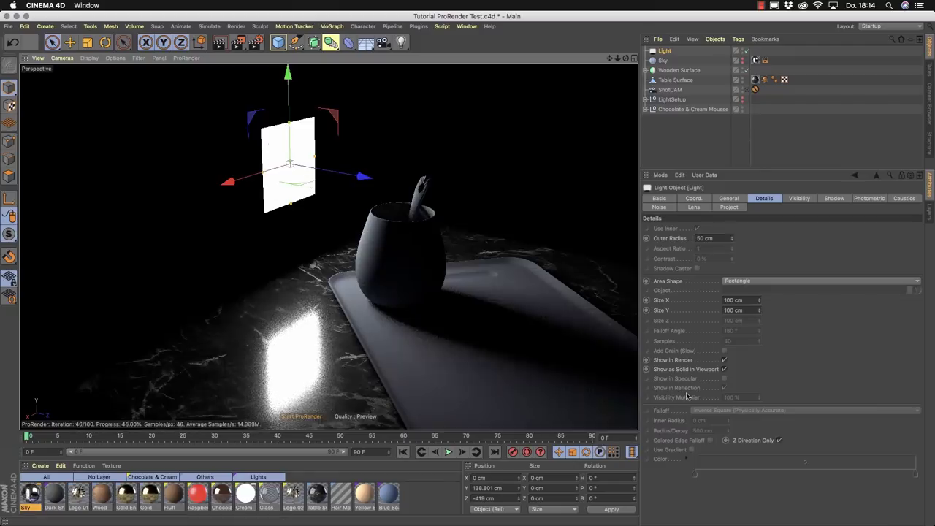
click(724, 360)
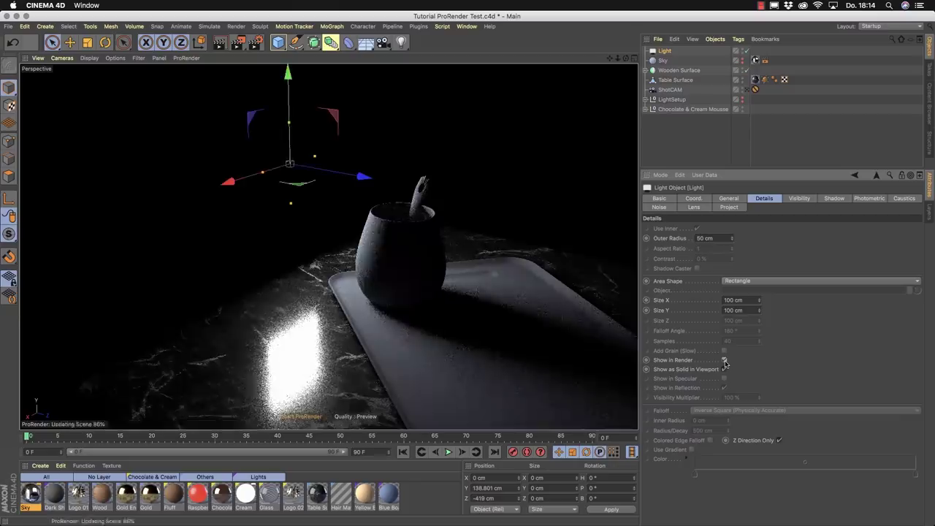
click(724, 360)
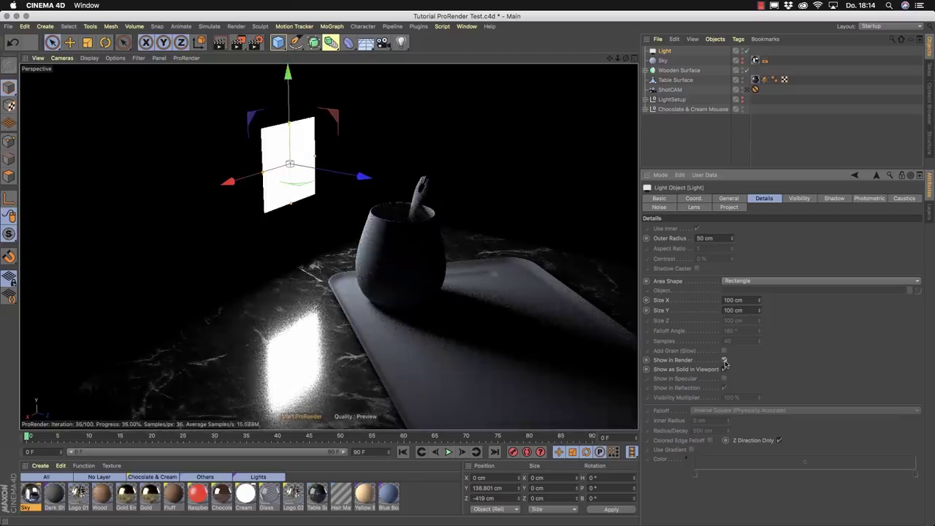
alt+drag(284, 152, 423, 149)
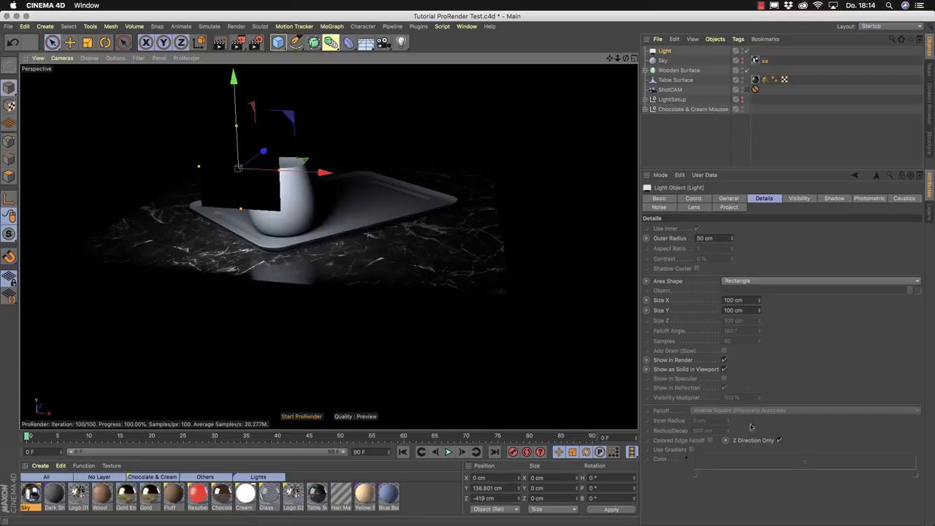
click(778, 441)
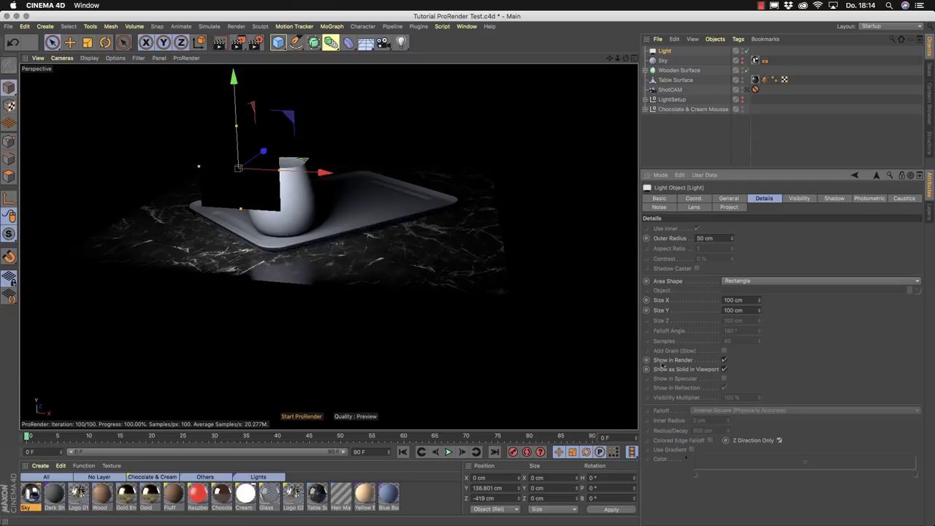
Slide the area light farther back to about Z -443 cm.
click(723, 360)
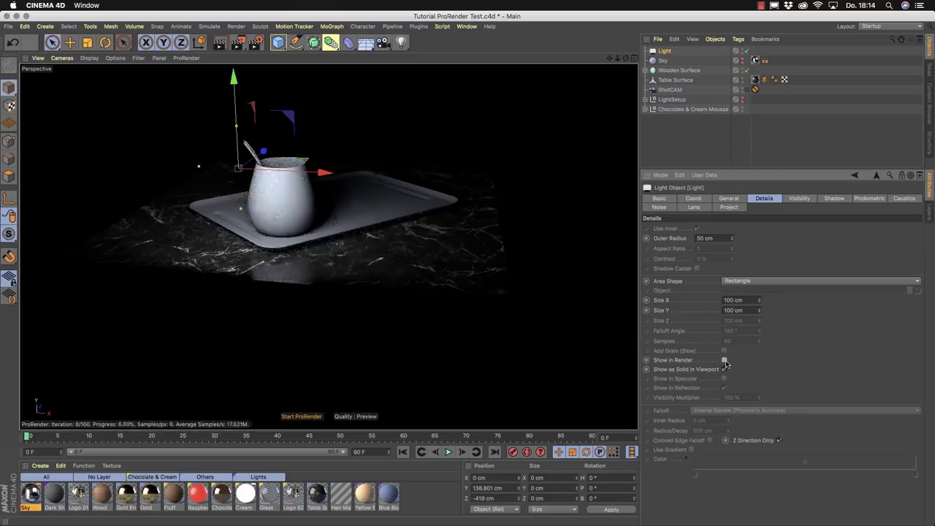
click(724, 360)
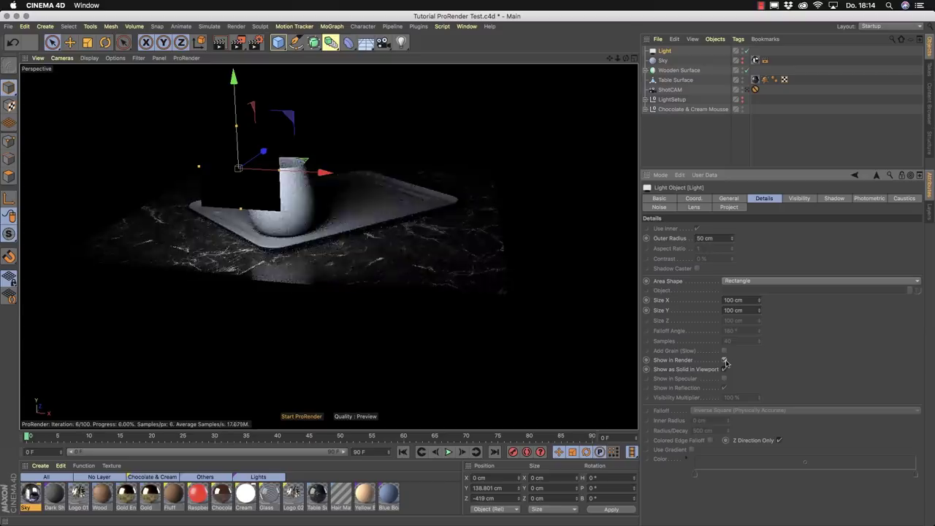
alt+drag(305, 178, 322, 194)
drag(241, 176, 200, 178)
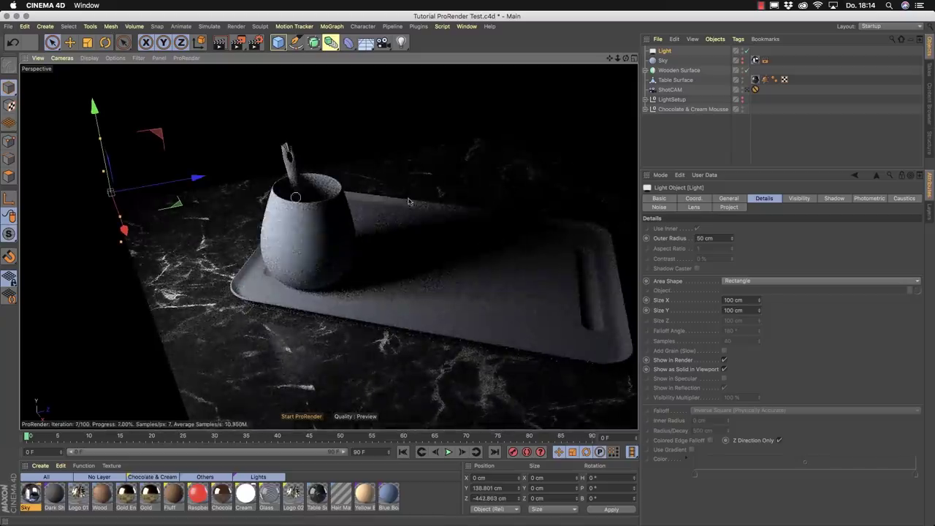
Set the light's intensity to 200% and move it much farther back along Z.
click(729, 200)
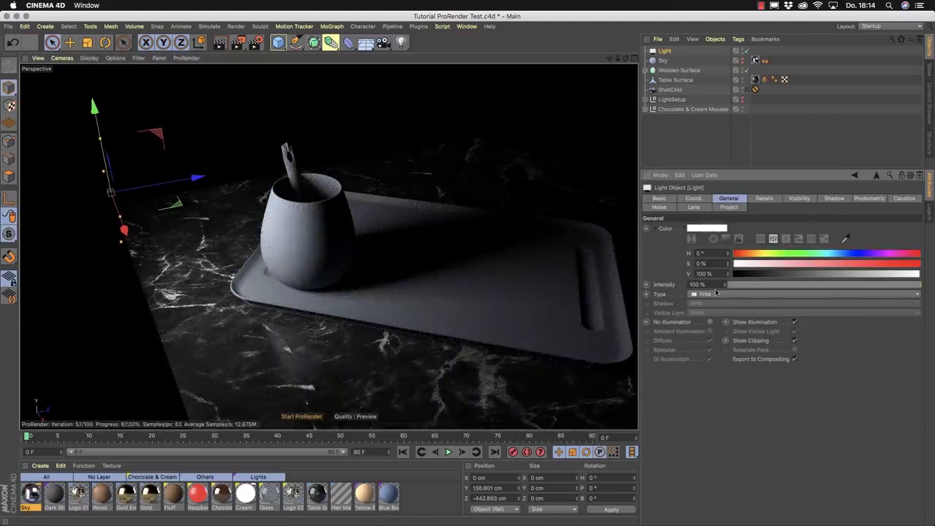
drag(725, 285, 918, 285)
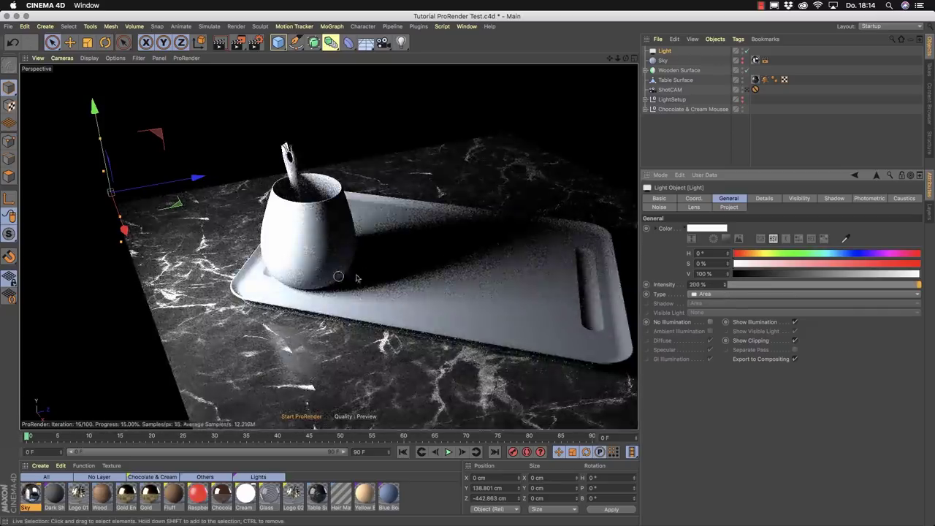
scroll(329, 245, down, 4)
drag(299, 212, 106, 150)
key(r)
alt+drag(331, 231, 301, 224)
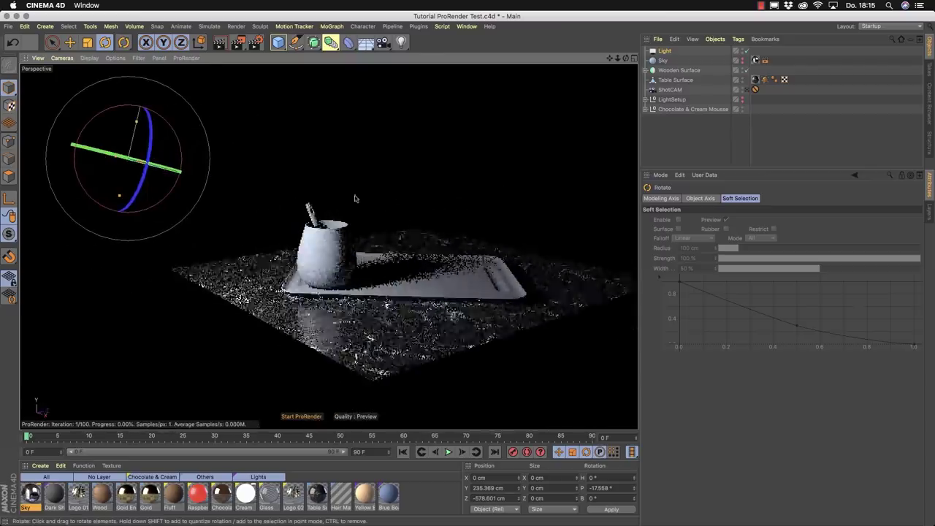
Enable Use Temperature and set the light's color temperature to 5869 K.
click(653, 52)
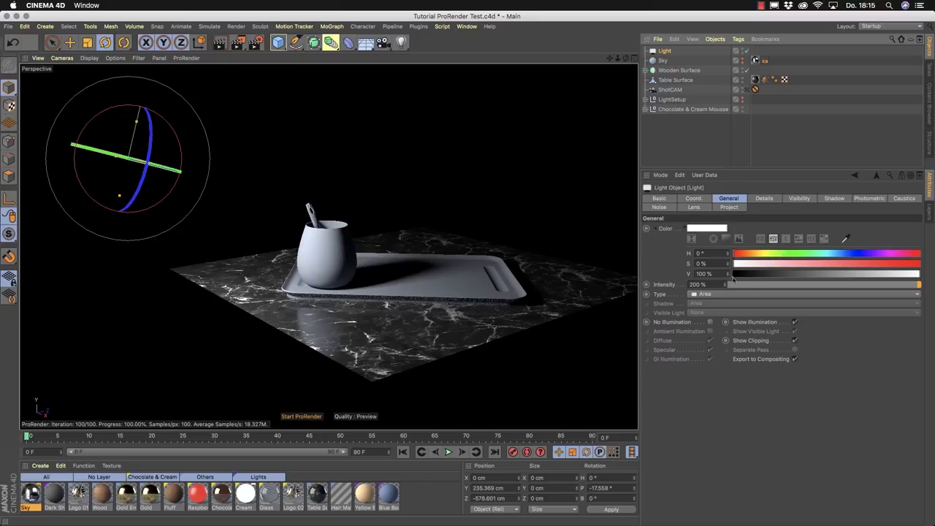
click(786, 240)
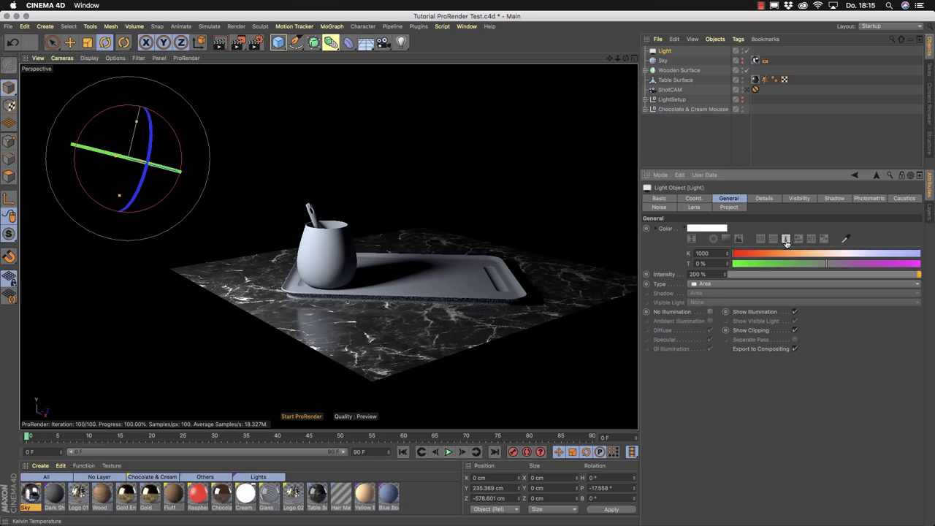
click(773, 240)
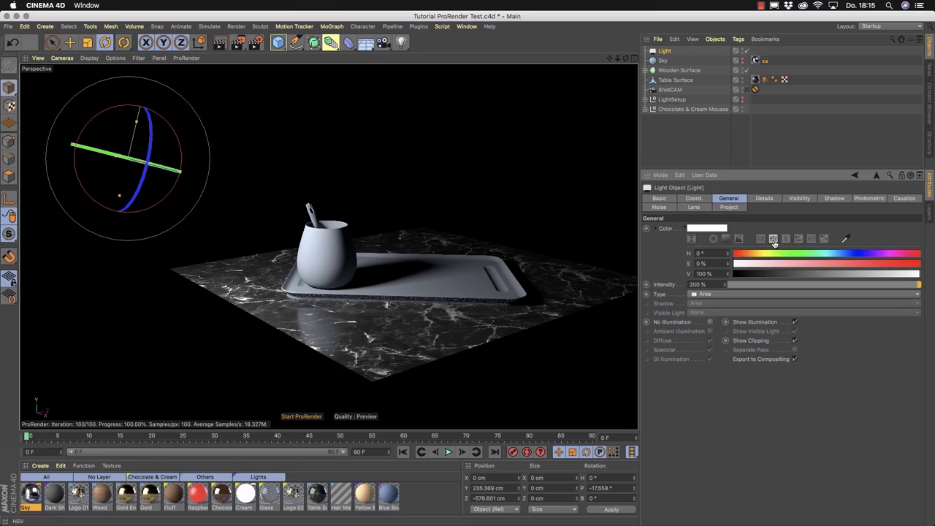
click(657, 230)
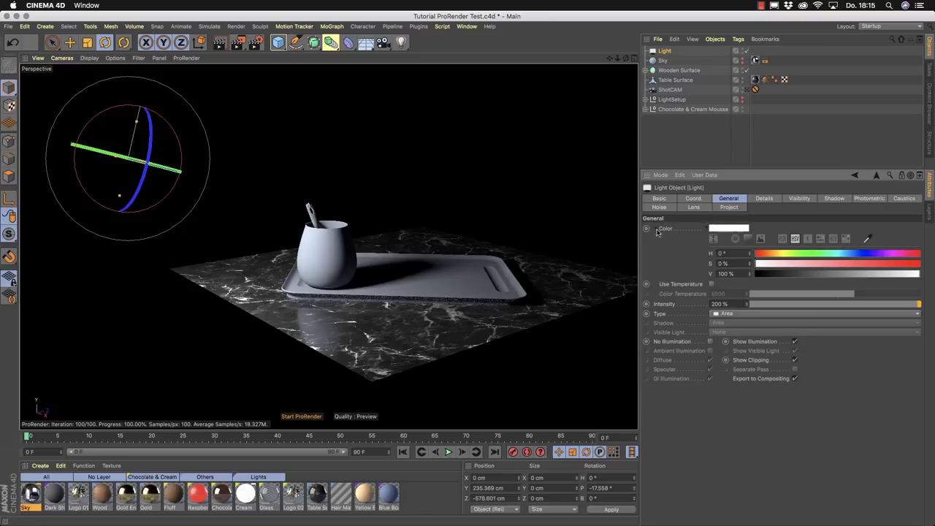
click(710, 284)
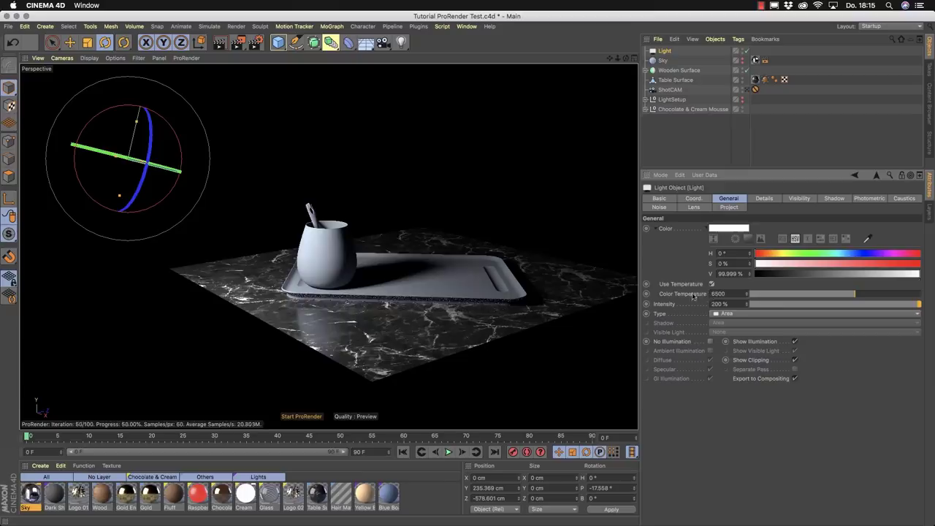
mouse_move(855, 295)
mouse_down()
mouse_move(837, 299)
mouse_move(844, 295)
mouse_up()
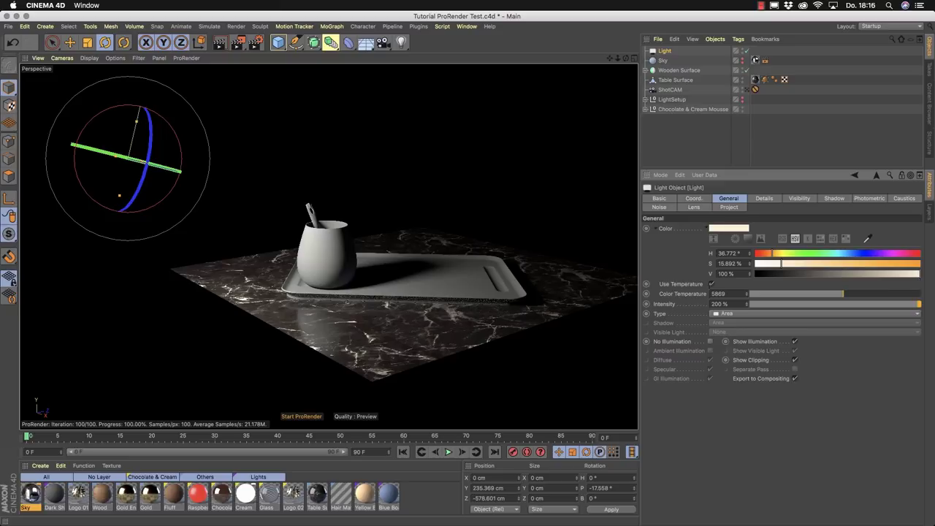
Disable the light and add a 400 cm Plane to the scene.
click(745, 52)
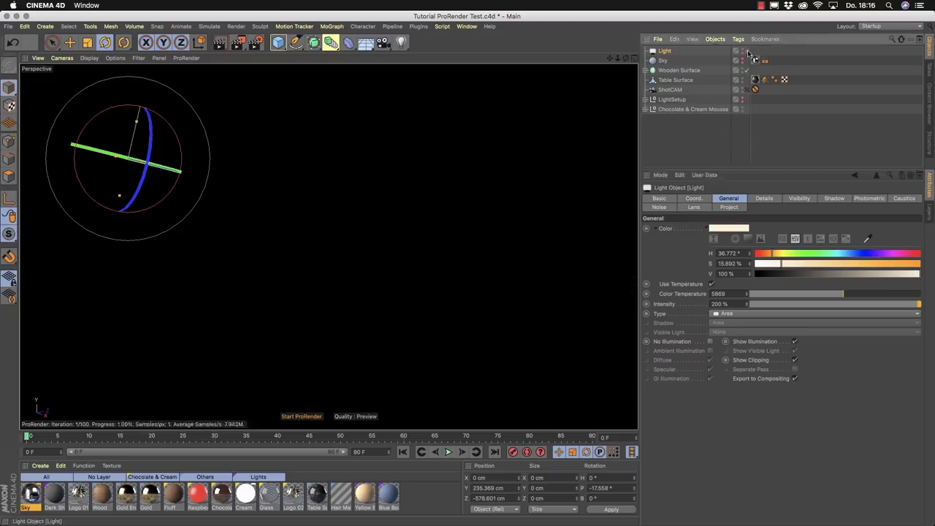
click(686, 133)
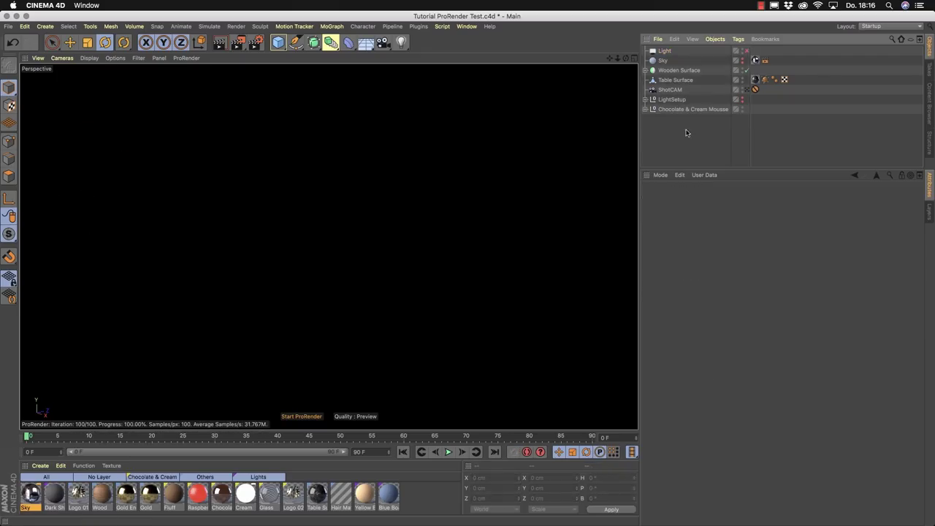
click(278, 42)
click(351, 74)
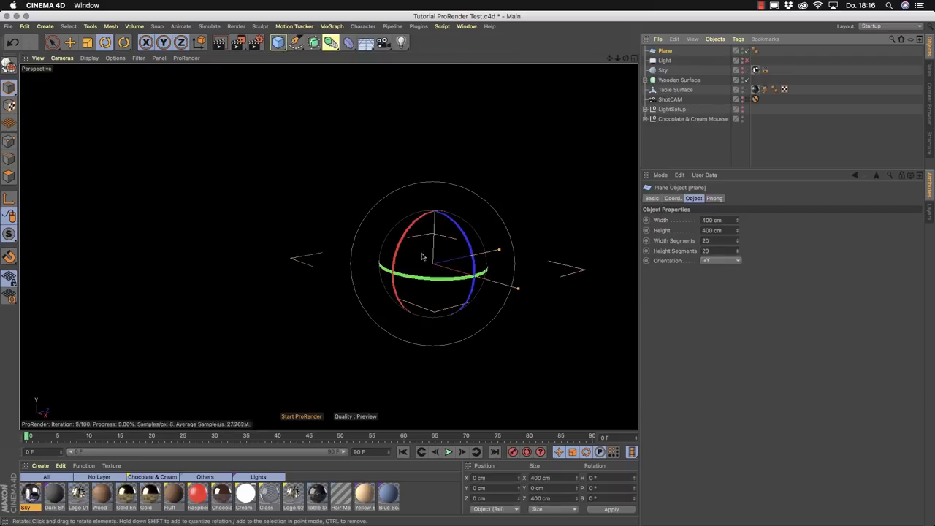
Stop the ProRender preview and raise the Plane above the table.
click(299, 416)
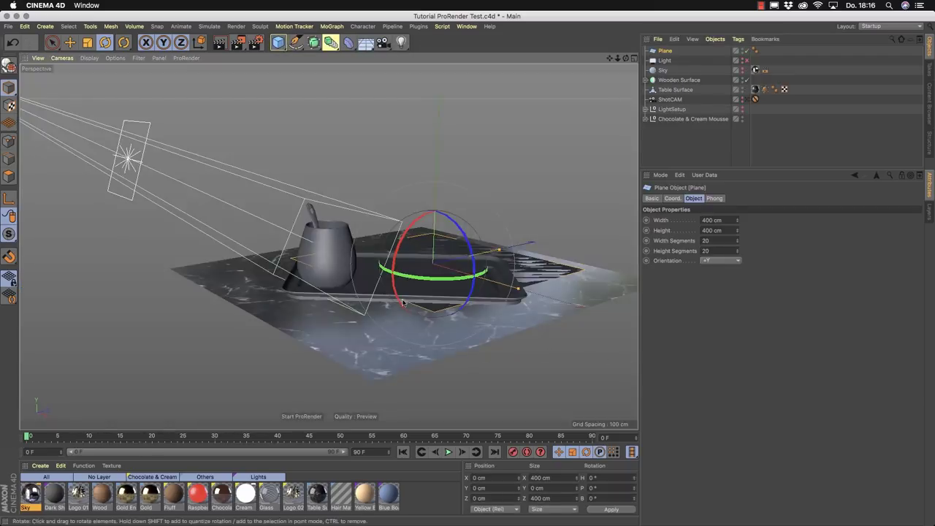
click(71, 42)
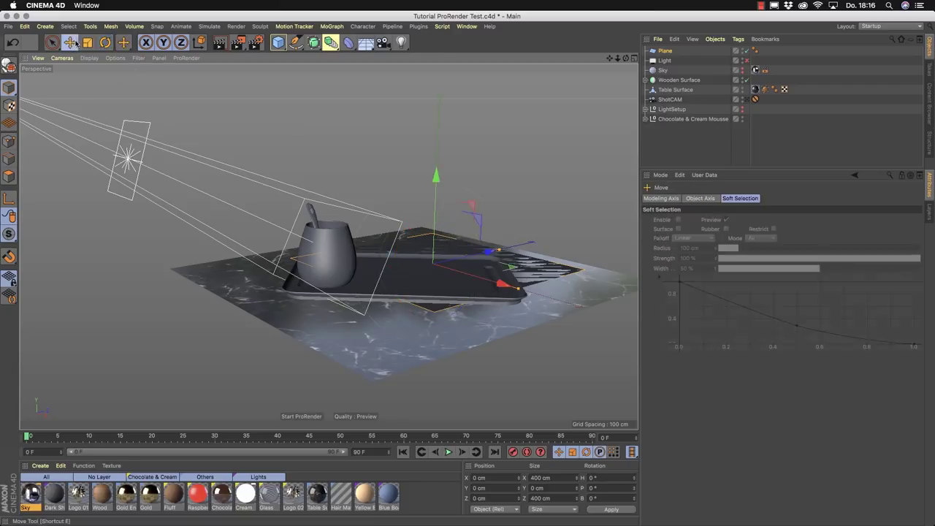
drag(450, 197, 422, 194)
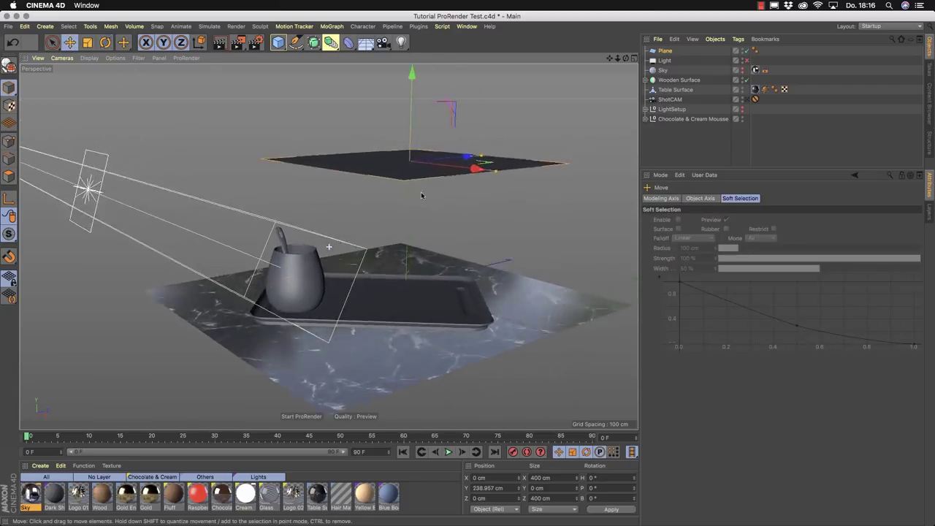
Stand the Plane upright with +Z orientation and slide it to Y 238.957 cm beside the mug.
click(671, 52)
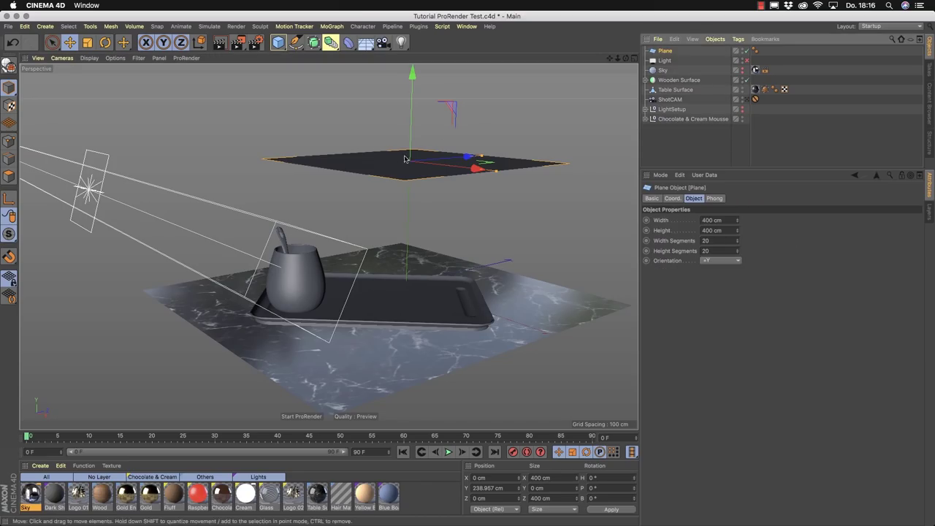
click(706, 262)
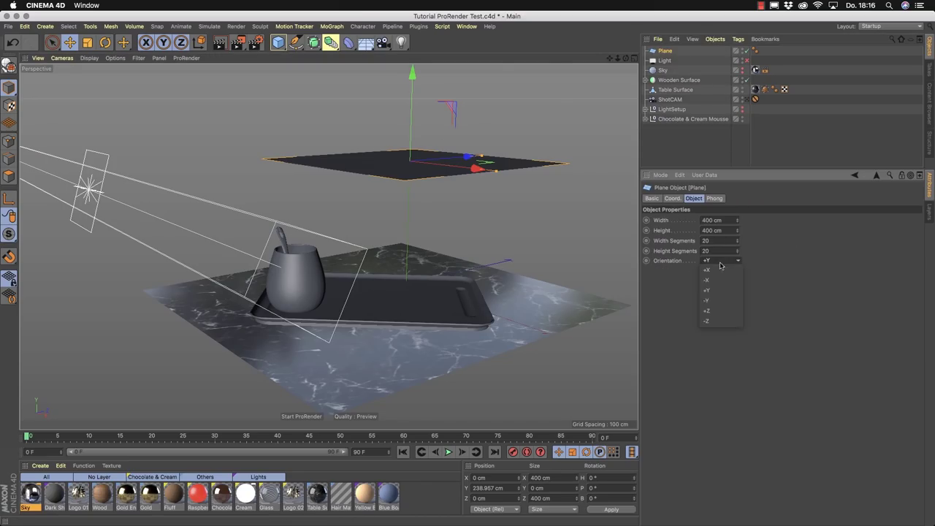
click(722, 312)
alt+drag(460, 187, 283, 151)
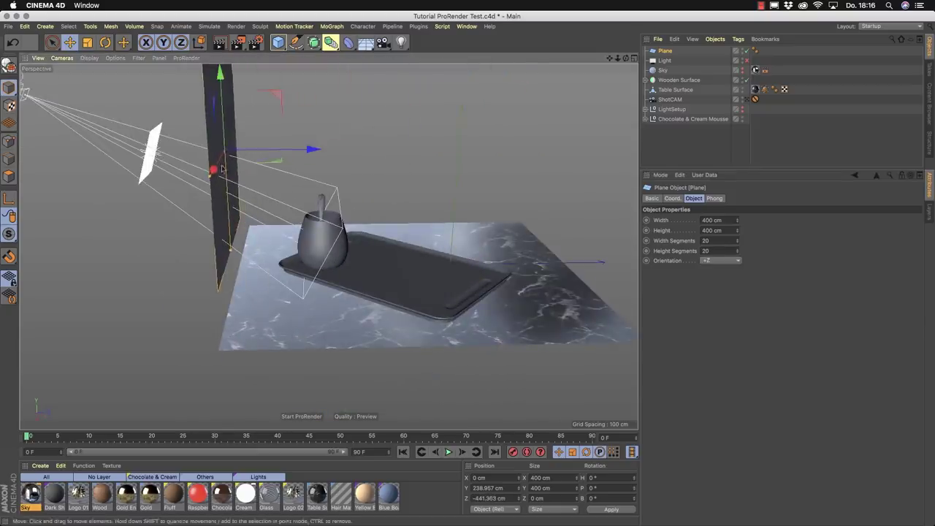
alt+drag(325, 204, 275, 223)
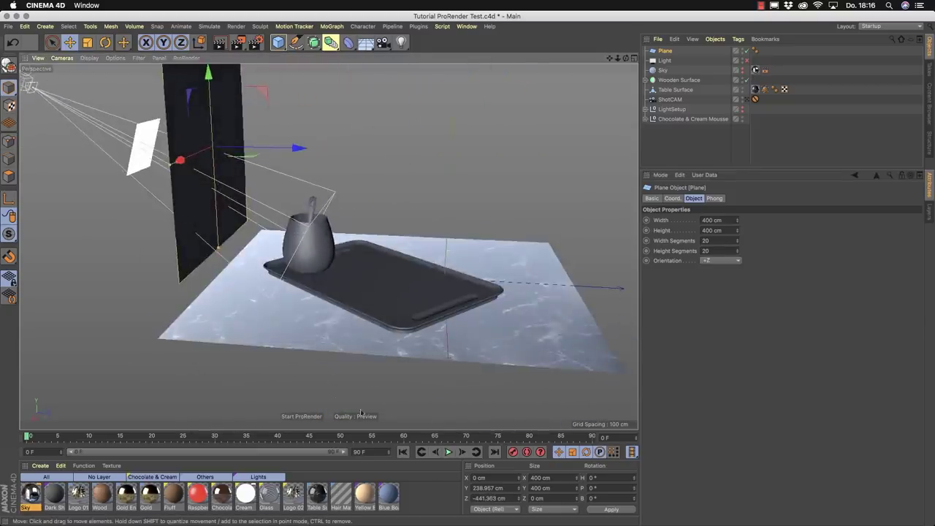
click(40, 465)
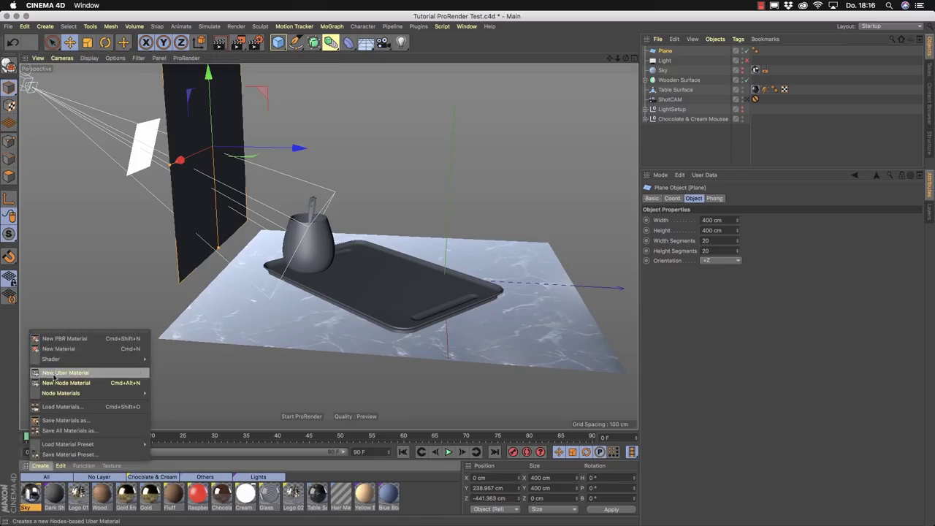
Create a PBR material on the Plane, rename it meshLight, and open it in the Material Editor.
click(64, 338)
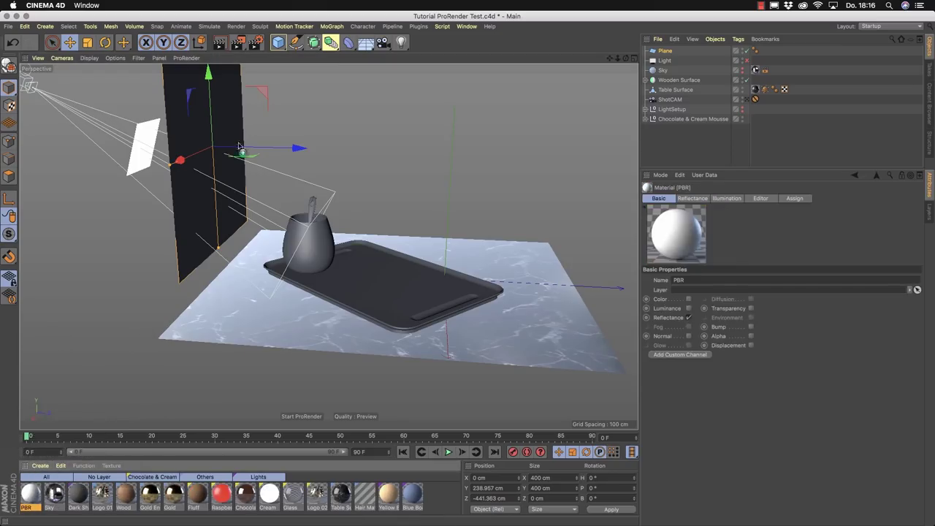
drag(239, 146, 240, 147)
click(37, 509)
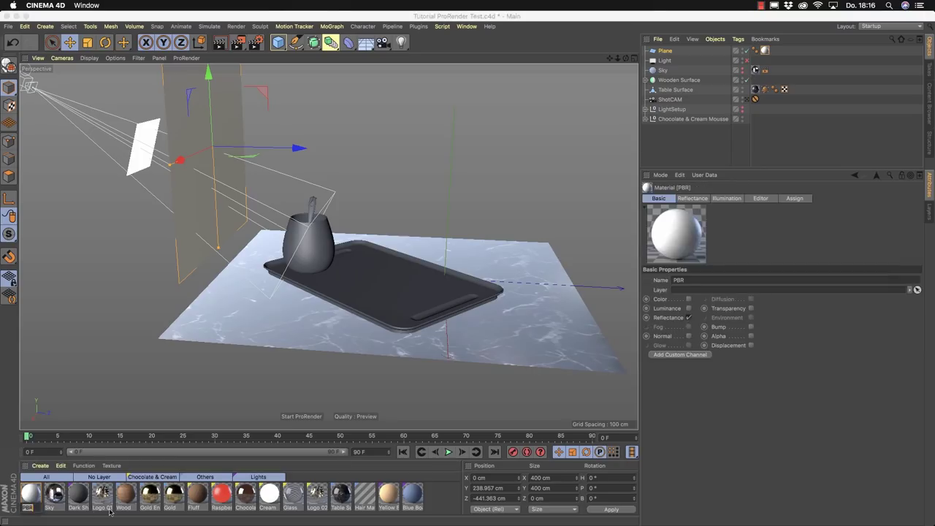
text(meshLight)
key(Return)
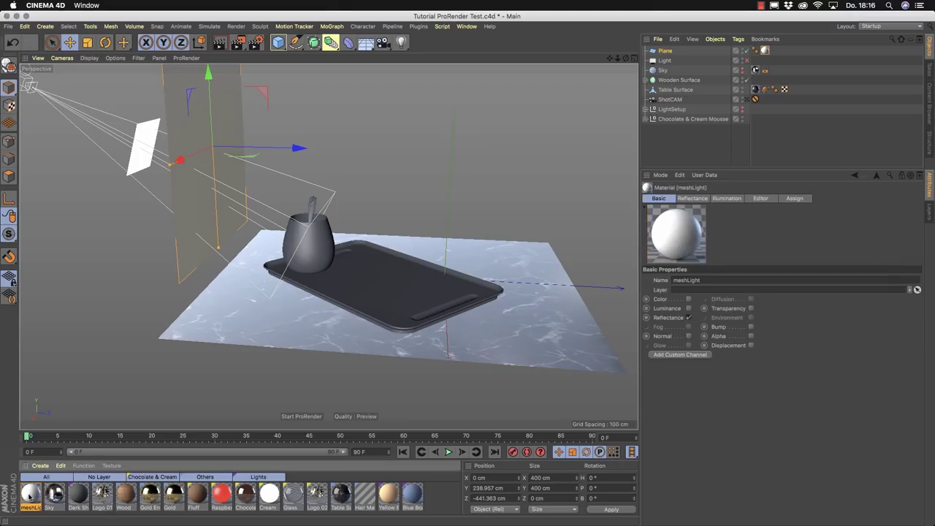
double_click(30, 495)
drag(240, 70, 570, 69)
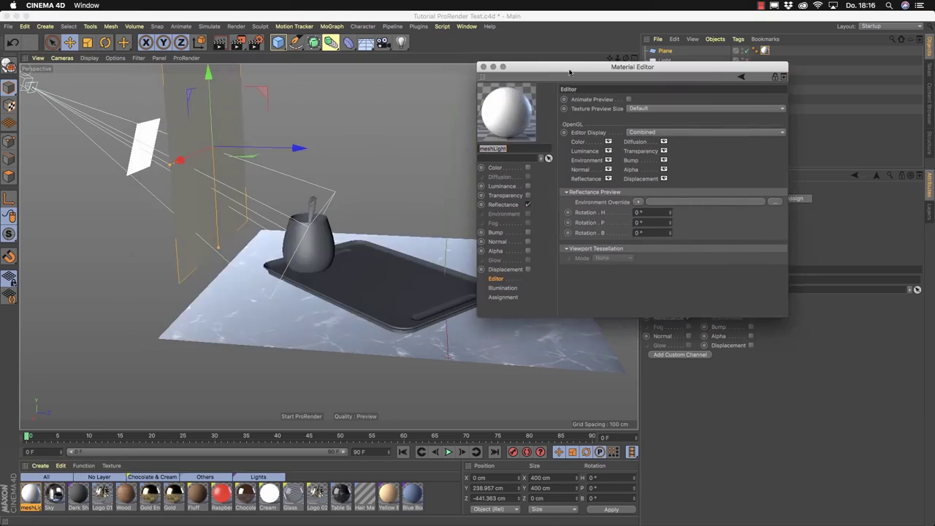
Start ProRender, swap Reflectance for Luminance, and shrink the plane to about 194 × 188 cm.
click(302, 417)
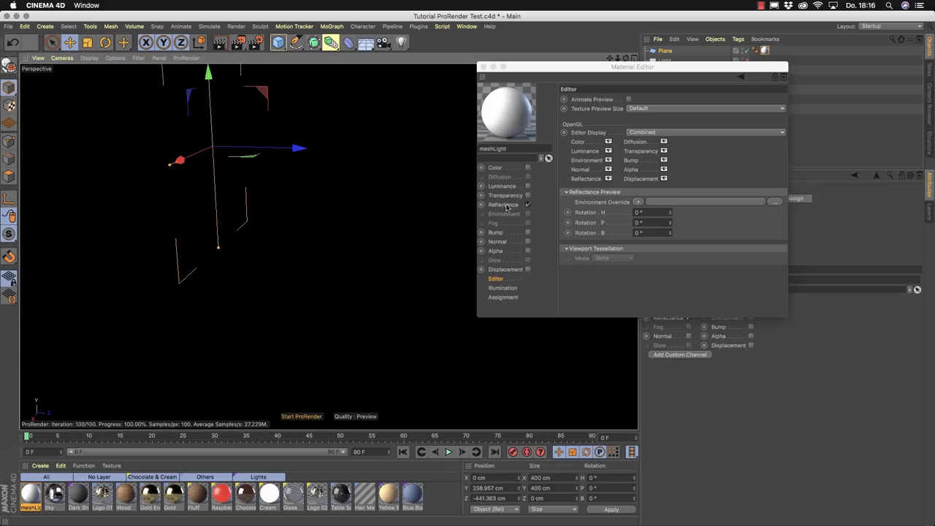
click(528, 206)
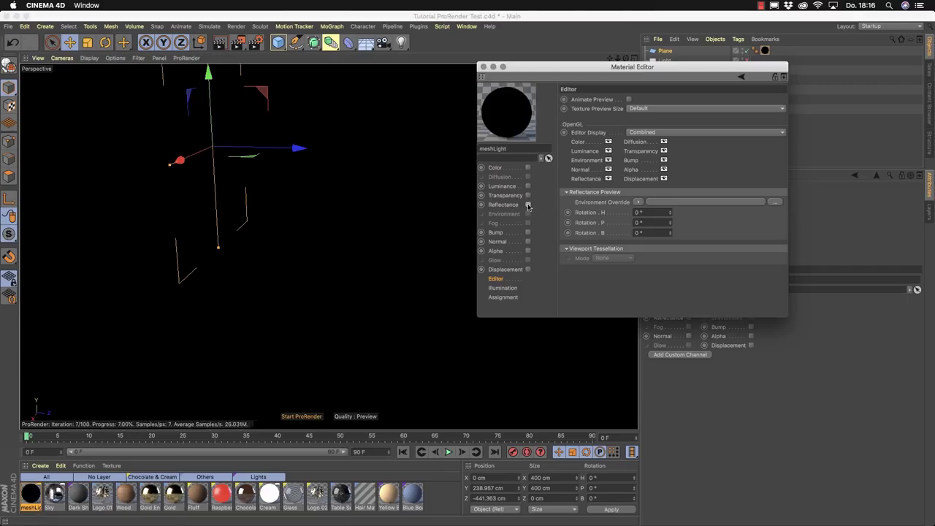
click(528, 187)
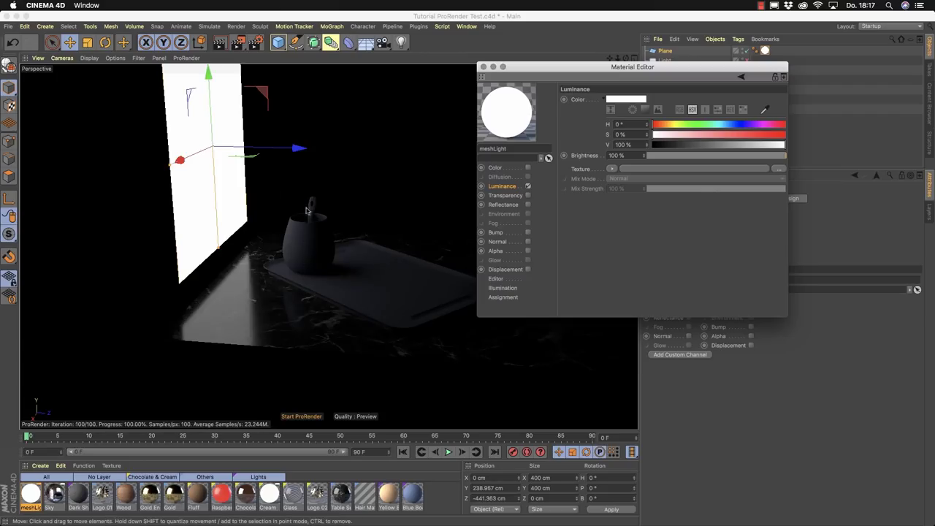
drag(177, 164, 206, 177)
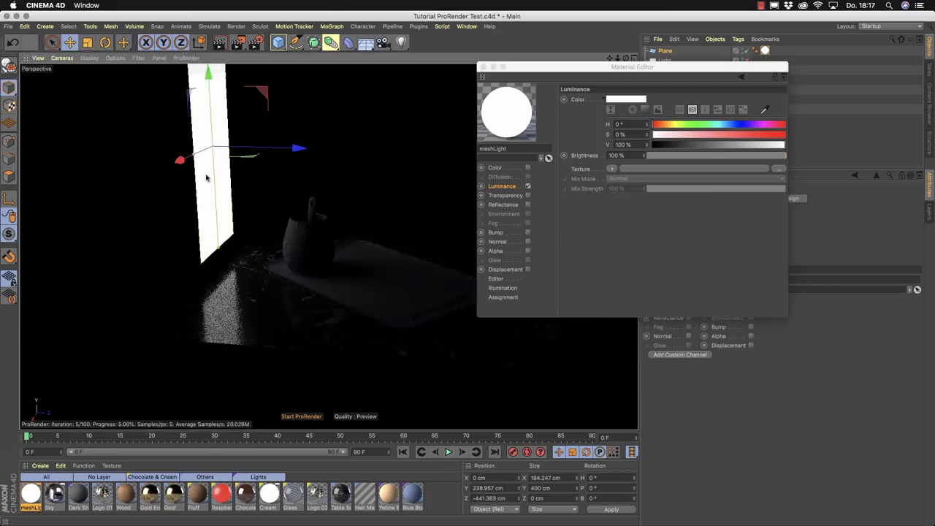
drag(217, 257, 223, 196)
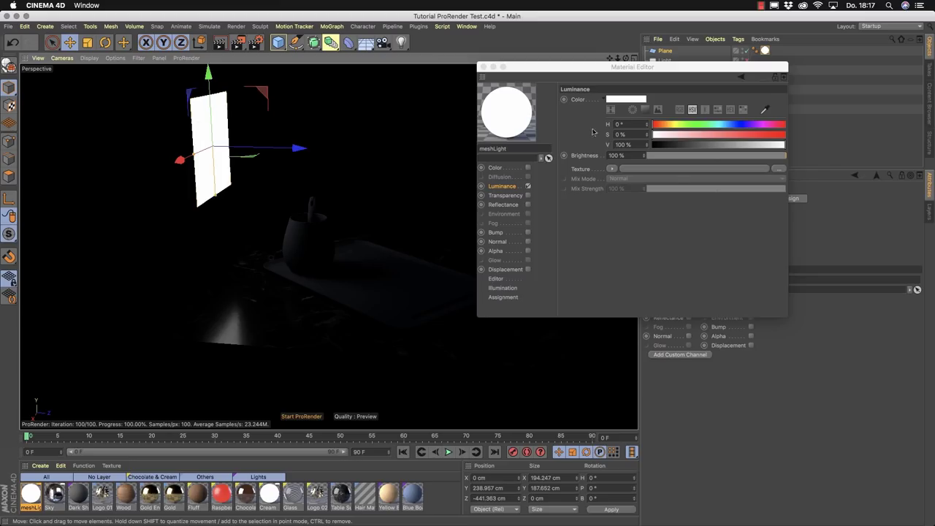
Load a Gradient shader into meshLight's Luminance texture and set the preview to a Huge plane.
click(612, 169)
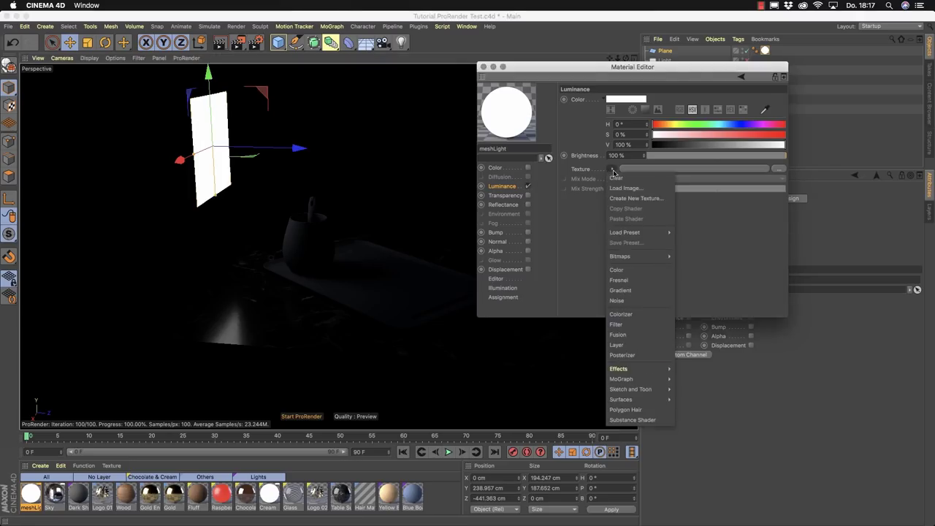
click(632, 291)
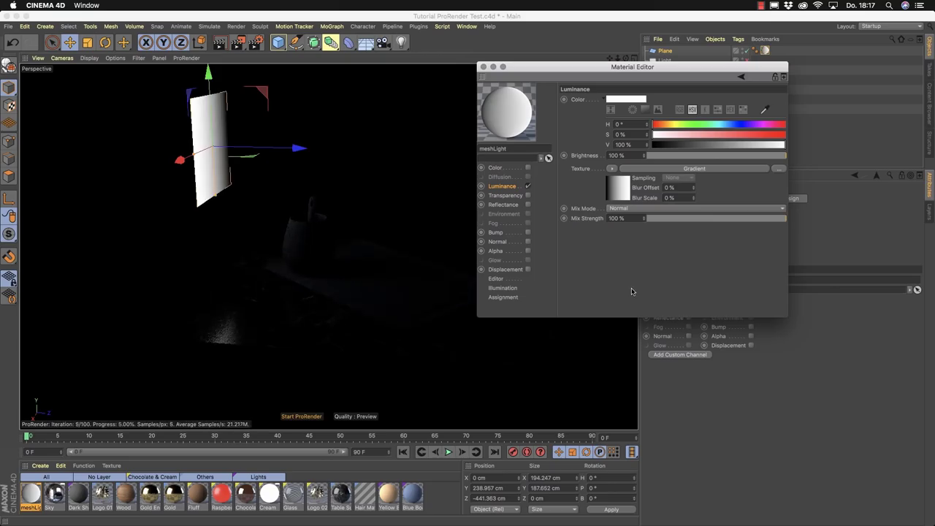
right_click(508, 109)
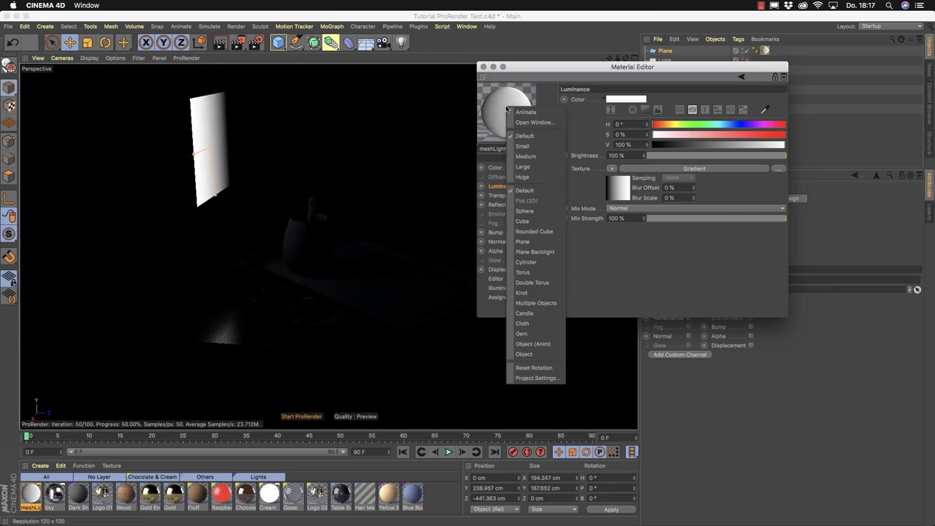
click(522, 177)
right_click(523, 109)
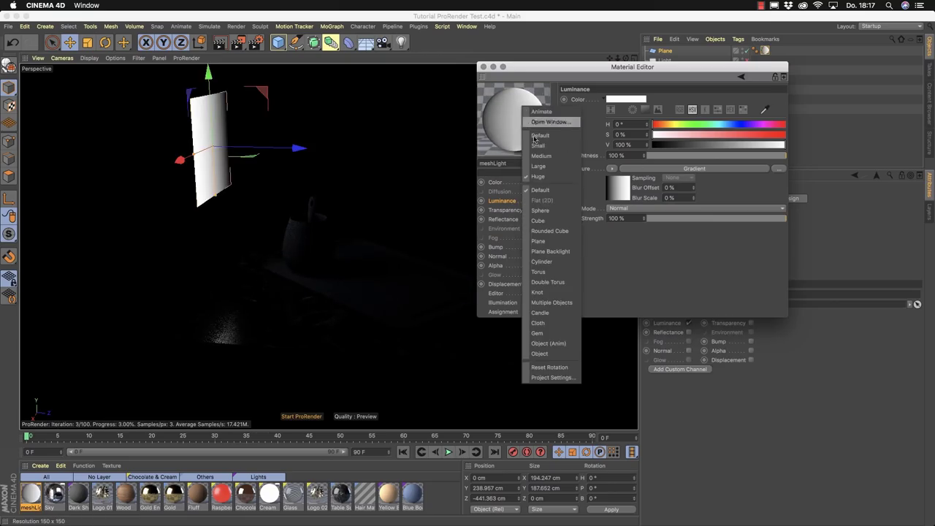
click(568, 240)
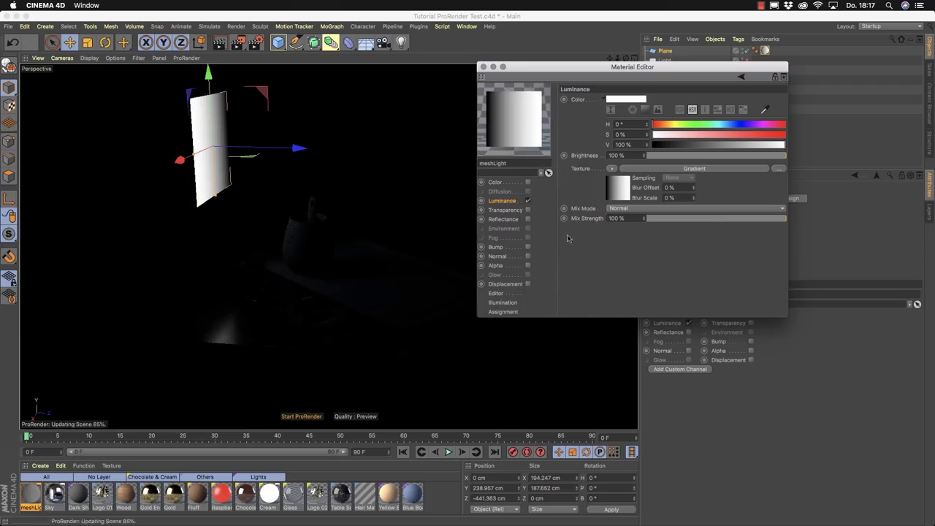
click(697, 169)
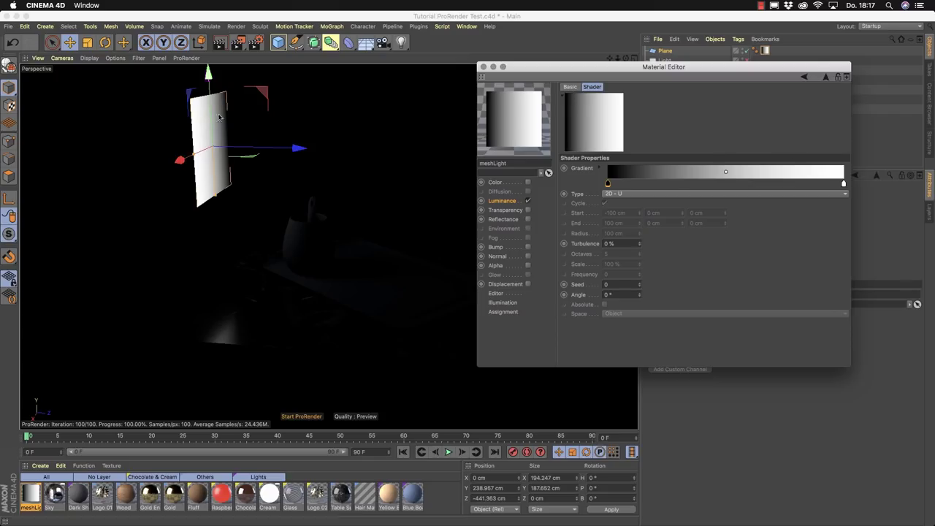
Remove the extra gradient knot and set the meshLight gradient Type to 2D - Circular.
click(599, 169)
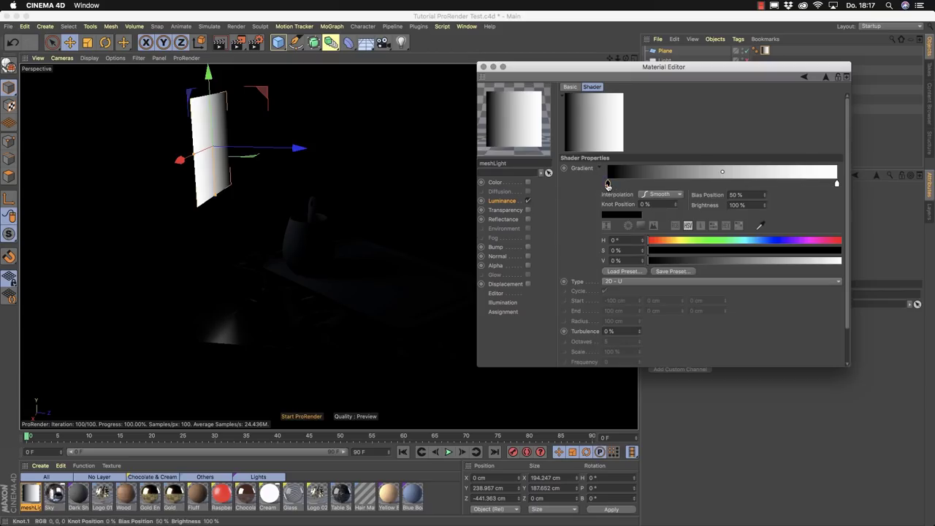
drag(836, 183, 721, 184)
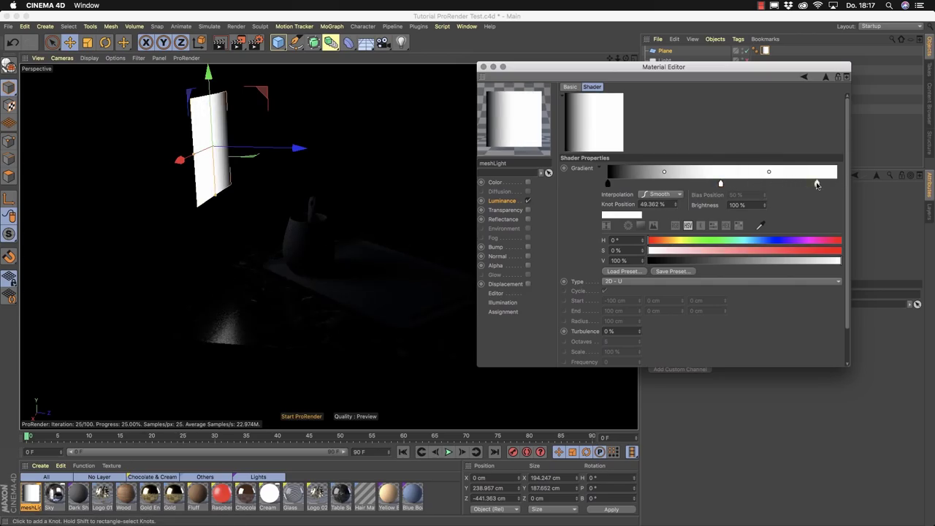
drag(817, 184, 817, 204)
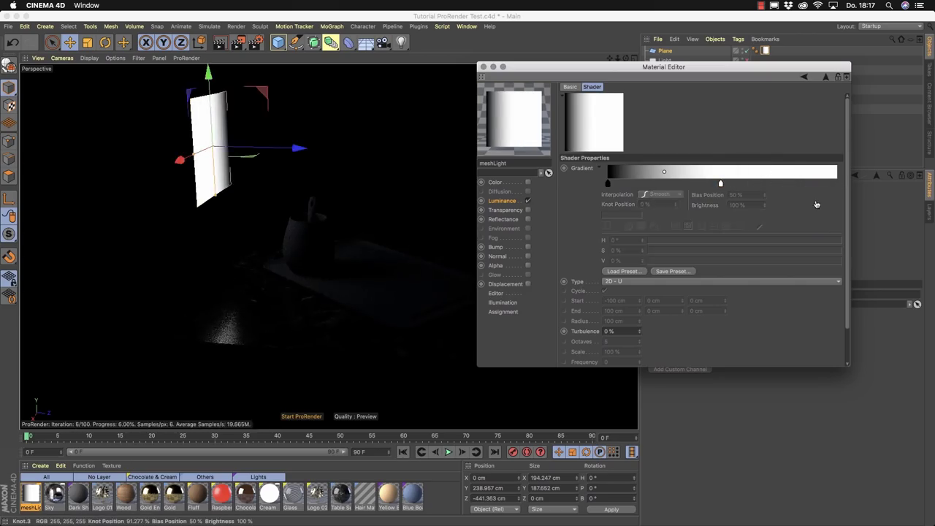
drag(720, 183, 839, 183)
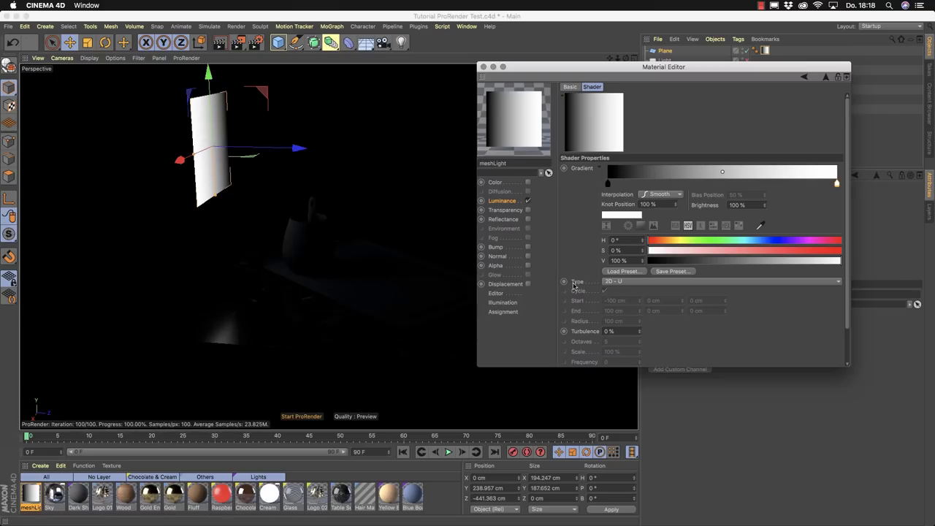
click(818, 288)
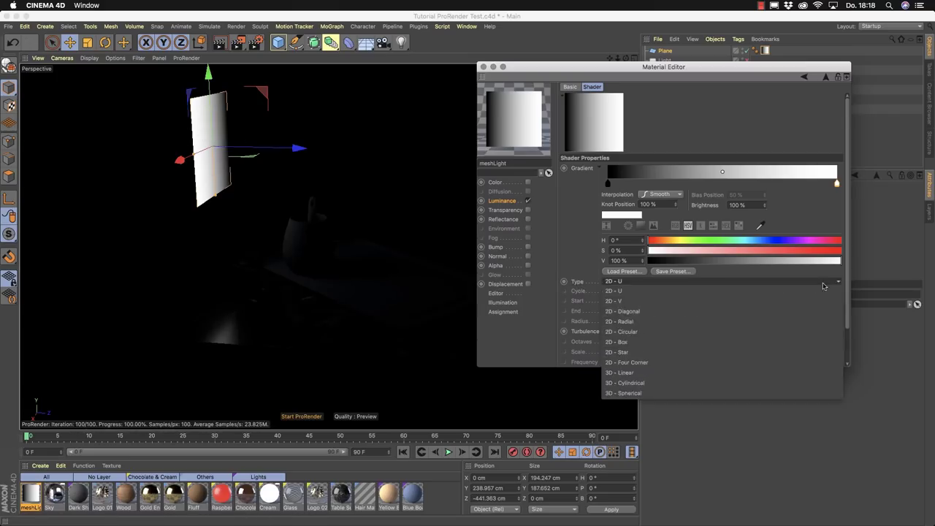
click(625, 332)
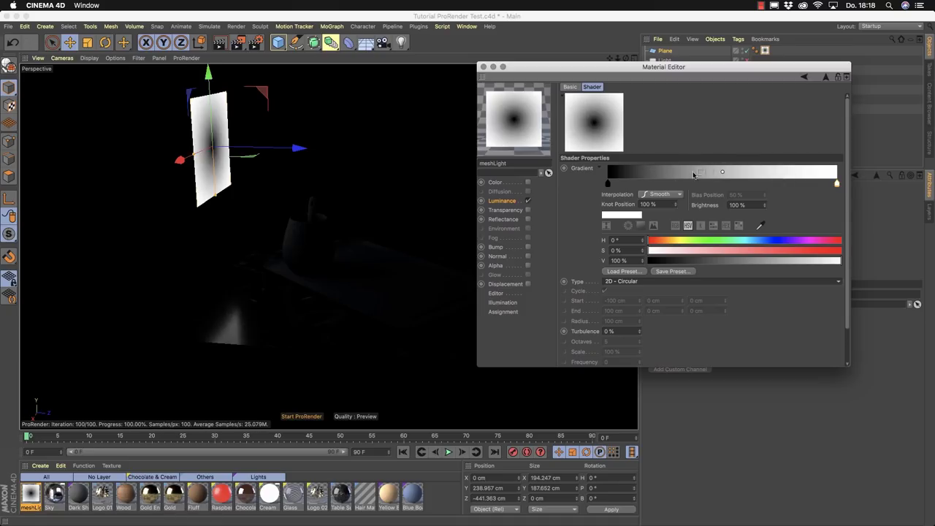
Invert the gradient for a white centre, pull in the black knot, and lower the plane to Y 140.308 cm.
right_click(694, 174)
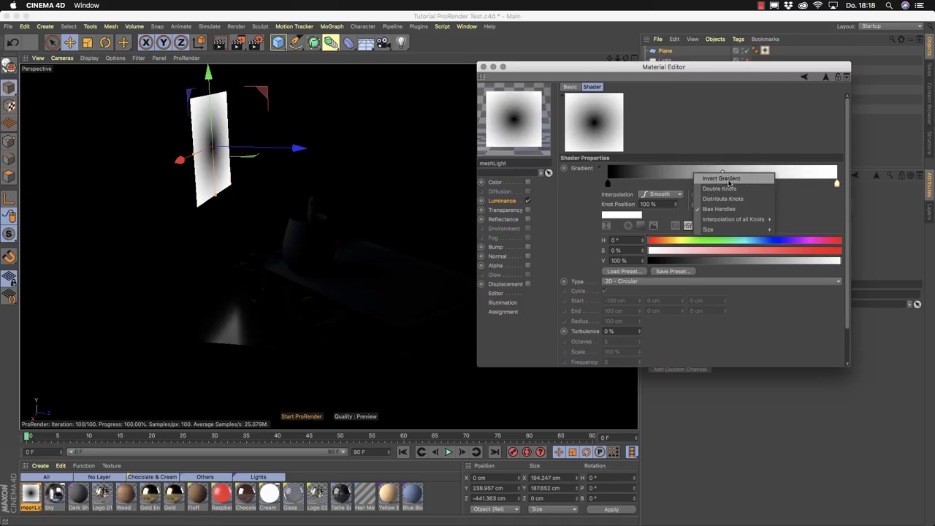
click(729, 179)
drag(839, 191, 774, 187)
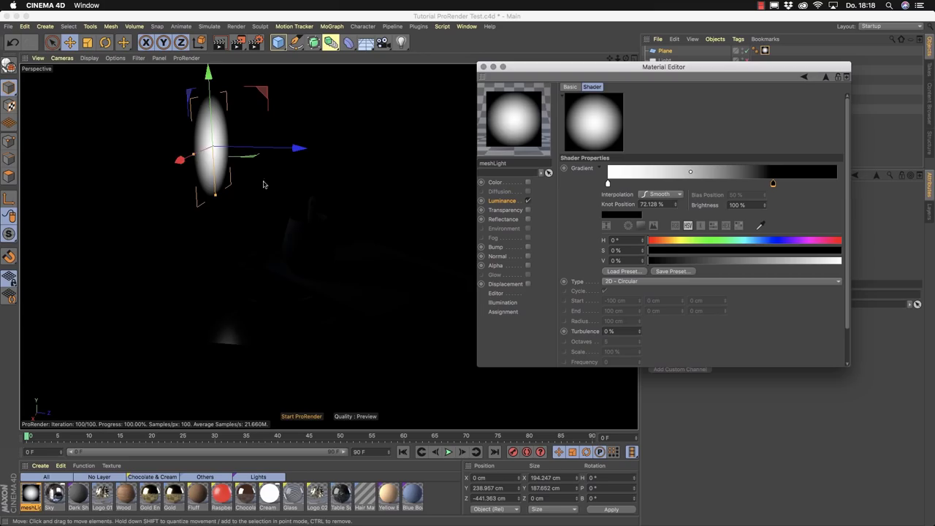
drag(209, 75, 209, 128)
mouse_move(302, 201)
mouse_down()
mouse_move(236, 202)
mouse_move(292, 205)
mouse_up()
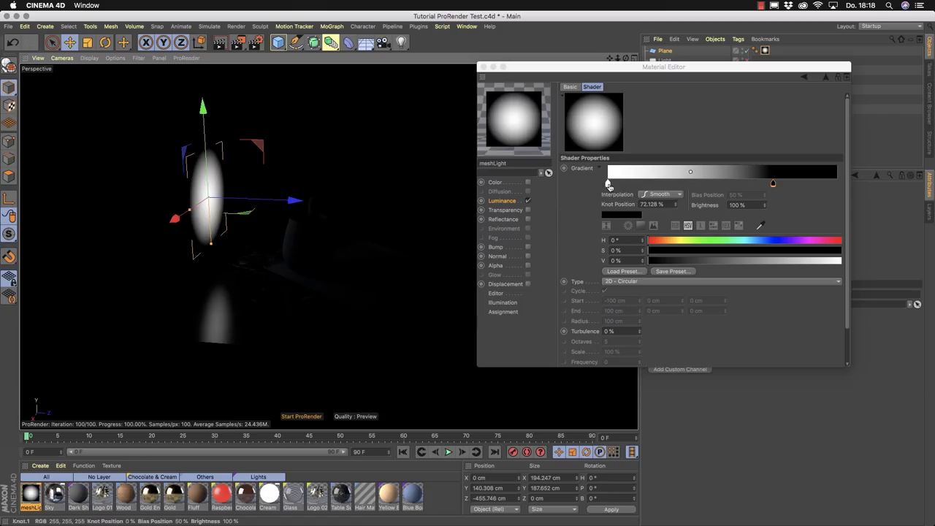
Raise the white gradient knot's brightness to 500%.
click(608, 184)
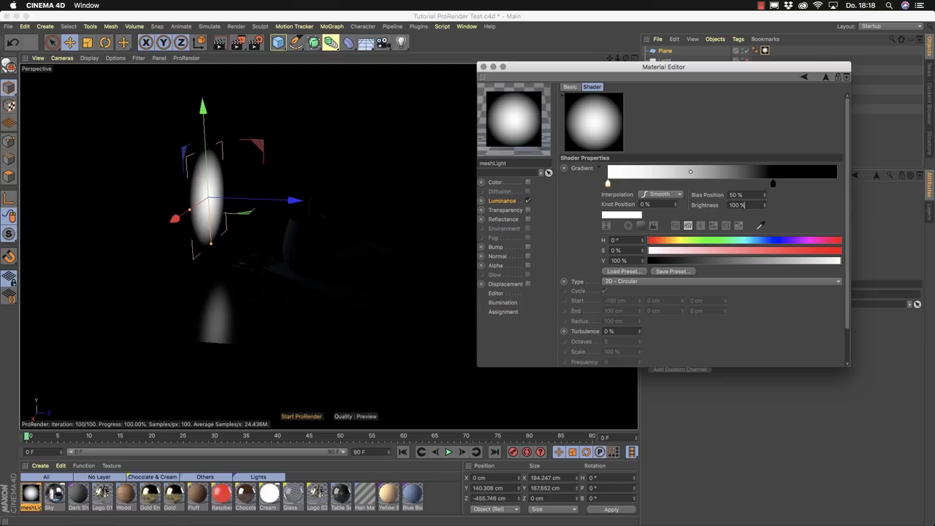
text(150)
key(Return)
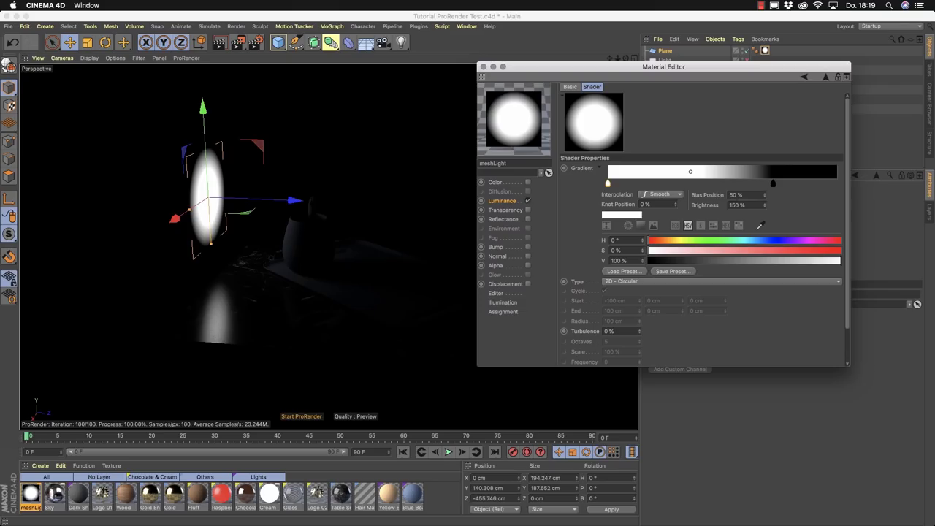
double_click(756, 207)
text(500)
key(Return)
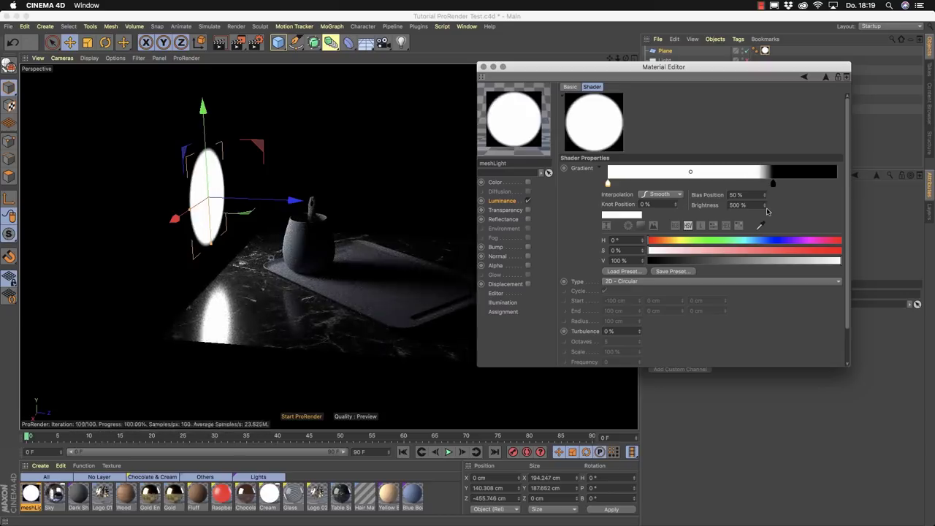
Move the black knot to 49.08% bias, use Cubic interpolation, and add 5% turbulence.
mouse_move(772, 183)
mouse_down()
mouse_move(726, 185)
mouse_move(766, 183)
mouse_up()
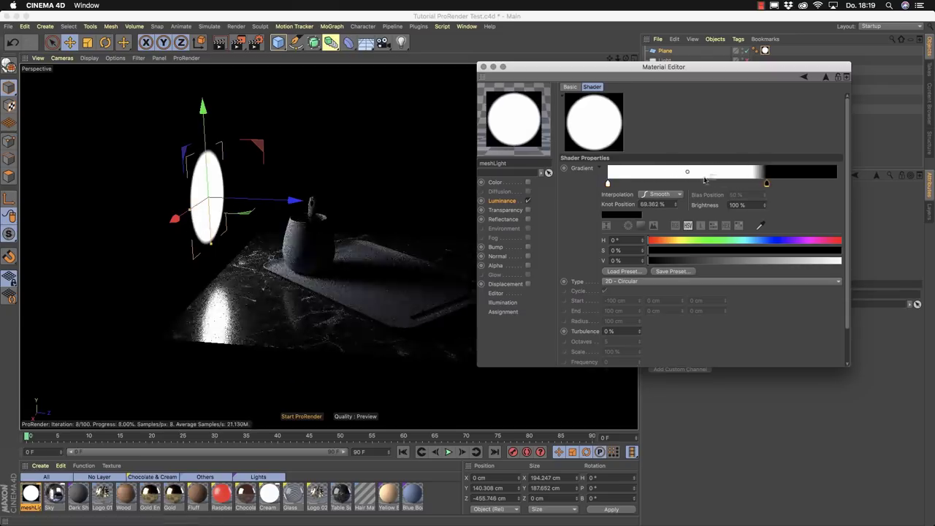
mouse_move(687, 172)
mouse_down()
mouse_move(671, 176)
mouse_move(685, 173)
mouse_up()
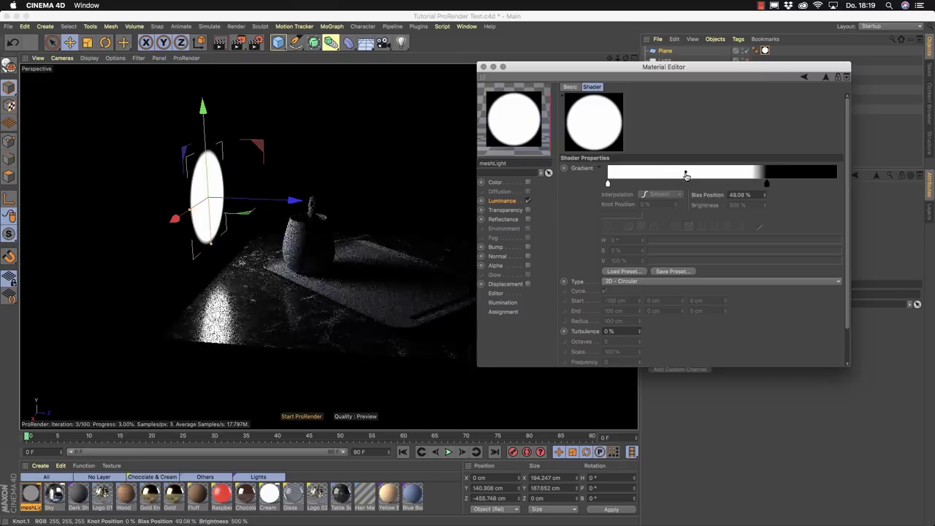
click(609, 184)
click(661, 194)
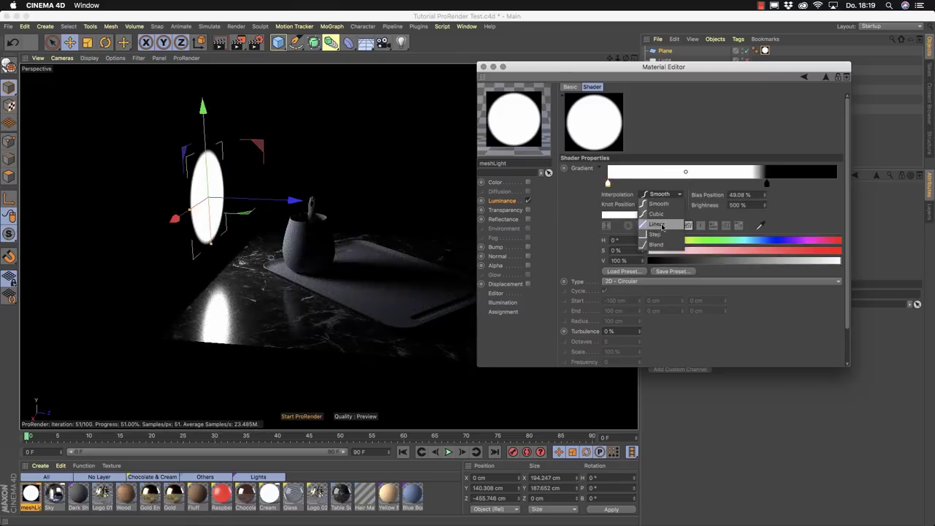
click(657, 213)
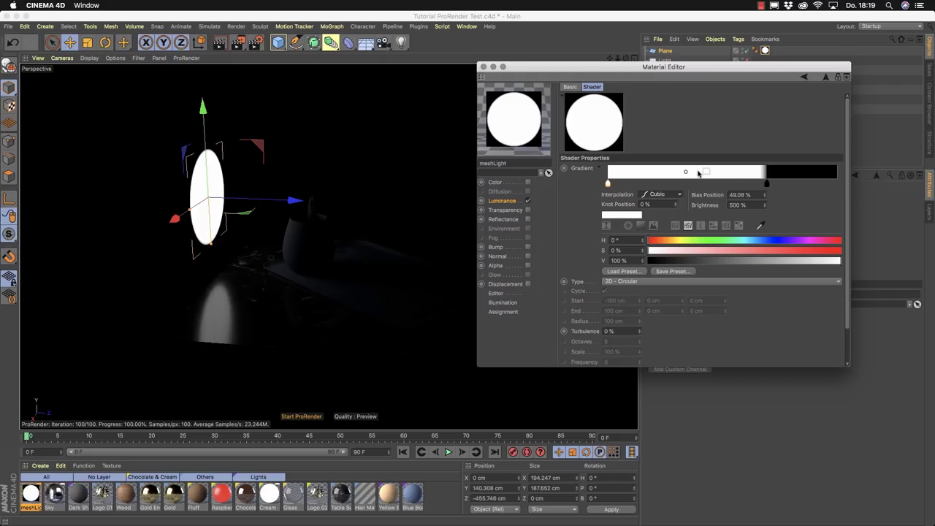
click(639, 330)
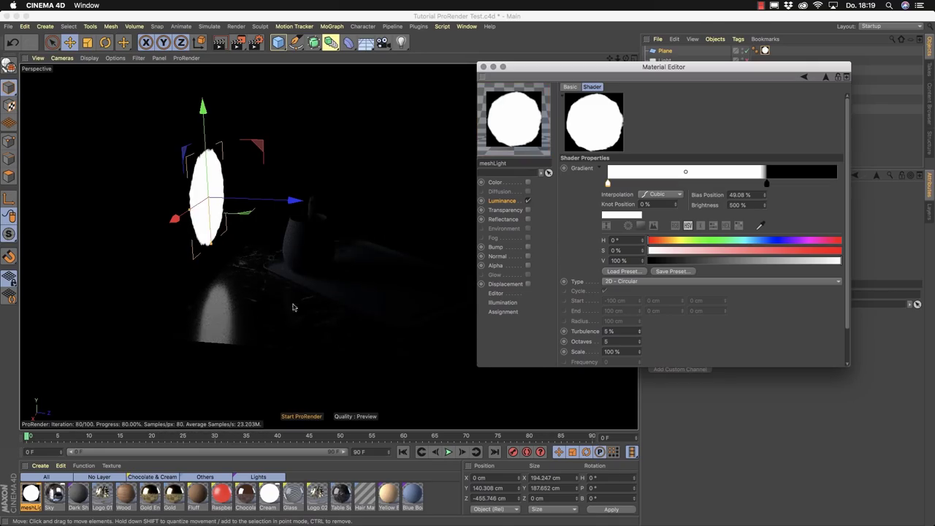
click(826, 76)
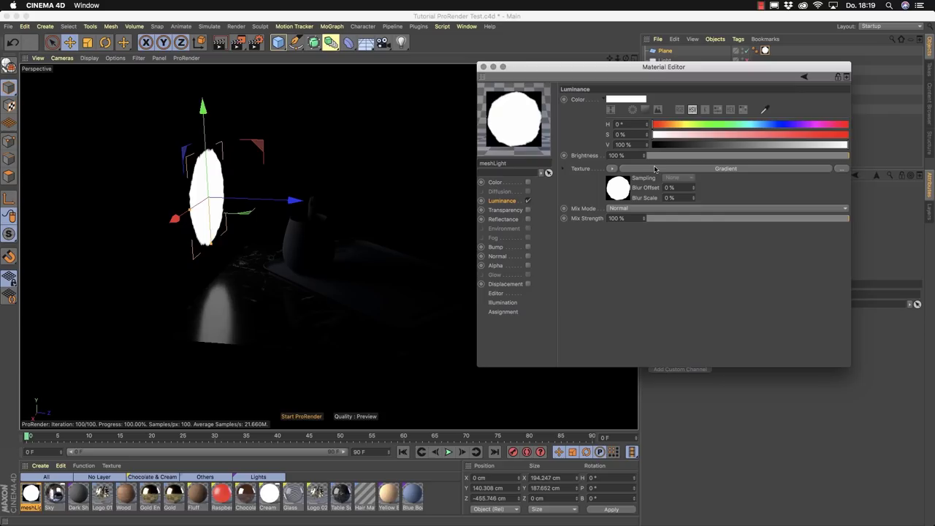
Delete the meshLight material and stop the ProRender preview.
click(484, 68)
click(29, 500)
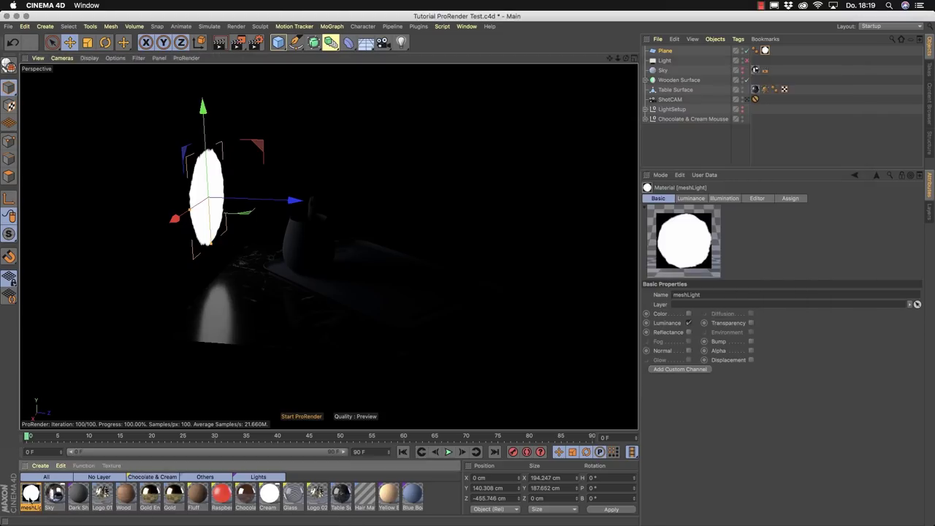
key(Delete)
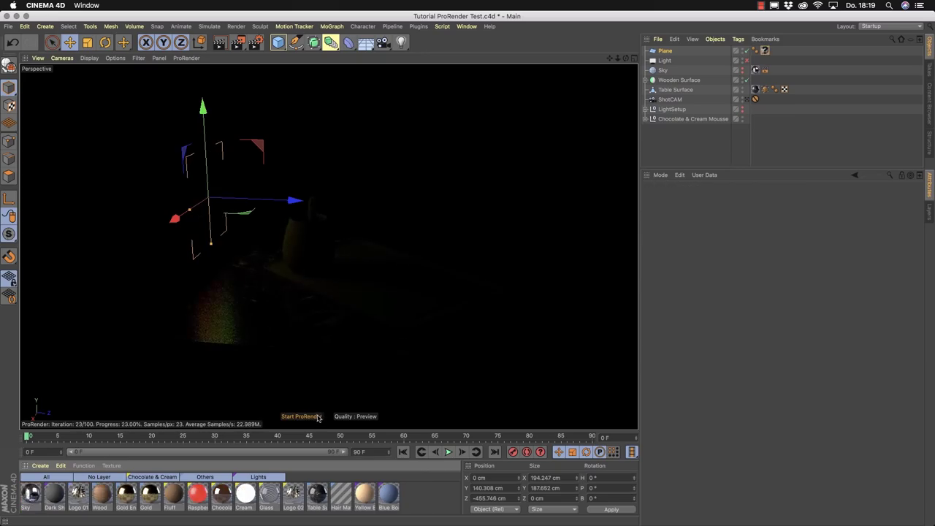
click(316, 417)
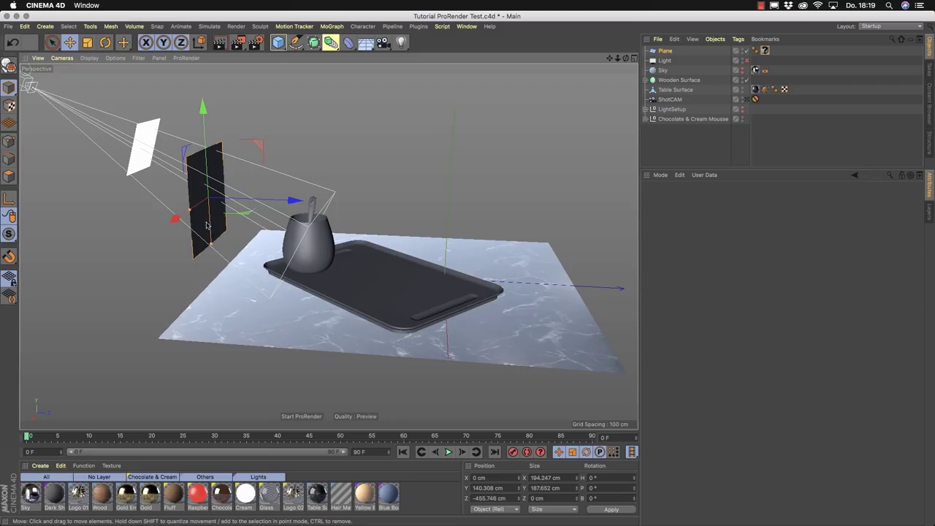
Enable the Light, parent it under the Plane, and zero its position.
click(664, 62)
click(746, 61)
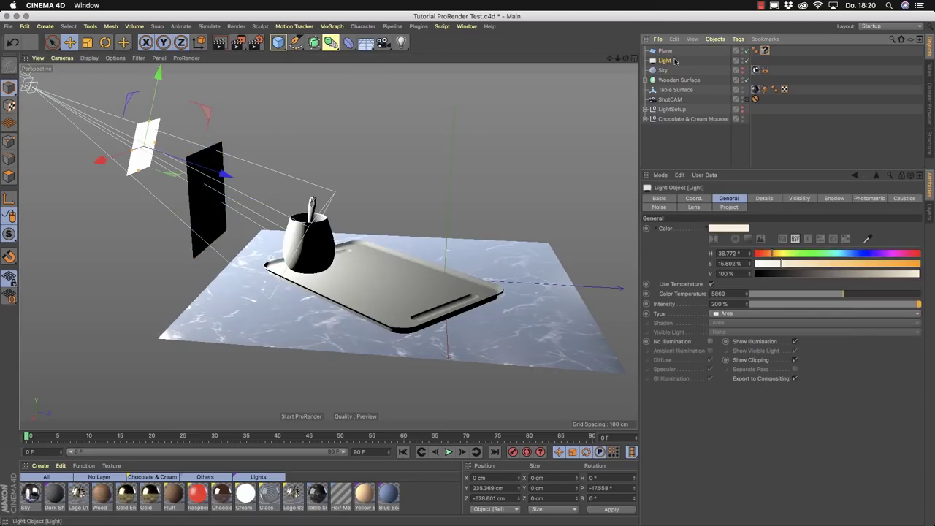
mouse_move(665, 62)
mouse_down()
mouse_move(669, 51)
mouse_move(669, 61)
mouse_up()
click(693, 198)
double_click(676, 228)
key(Tab)
text(0)
key(Tab)
text(0)
key(Tab)
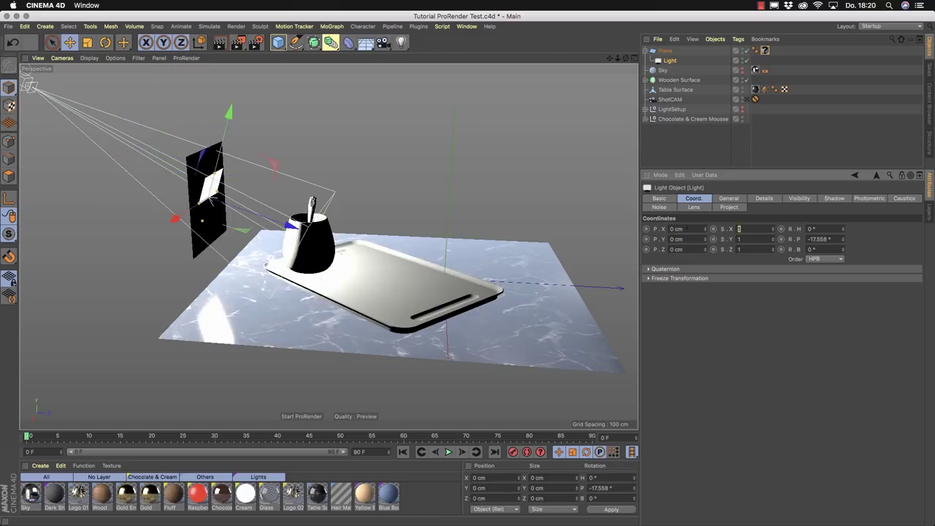
text(0)
key(Tab)
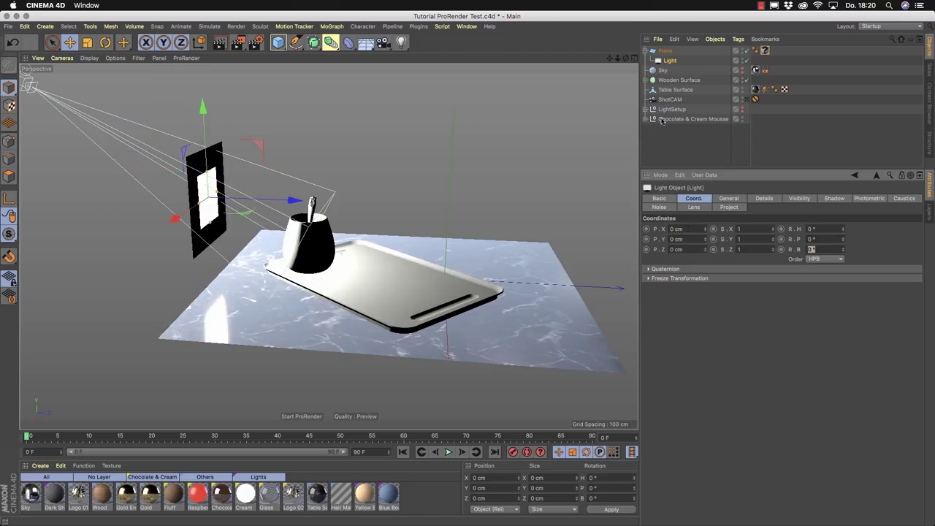
Move the light to Z 63.121 cm with a 180° heading, and delete the Plane's texture tag.
click(665, 62)
drag(292, 201, 327, 202)
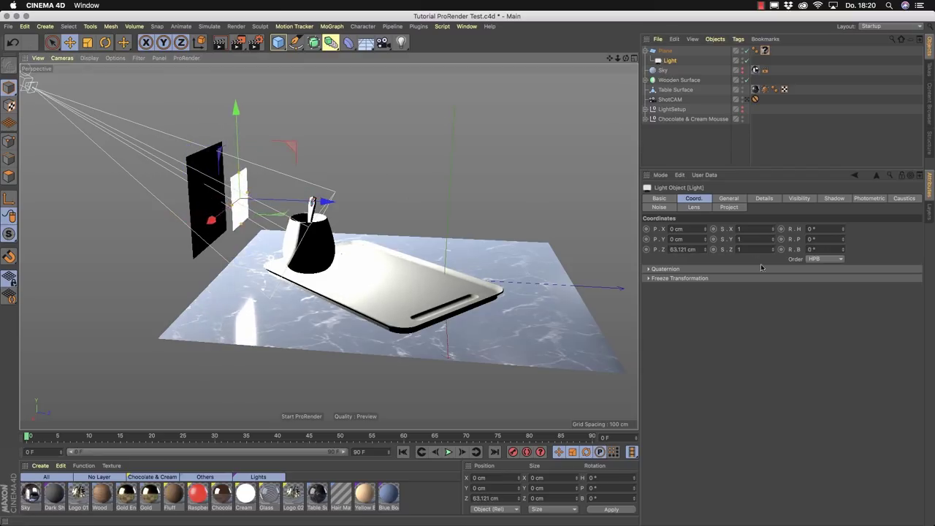
click(812, 229)
text(18)
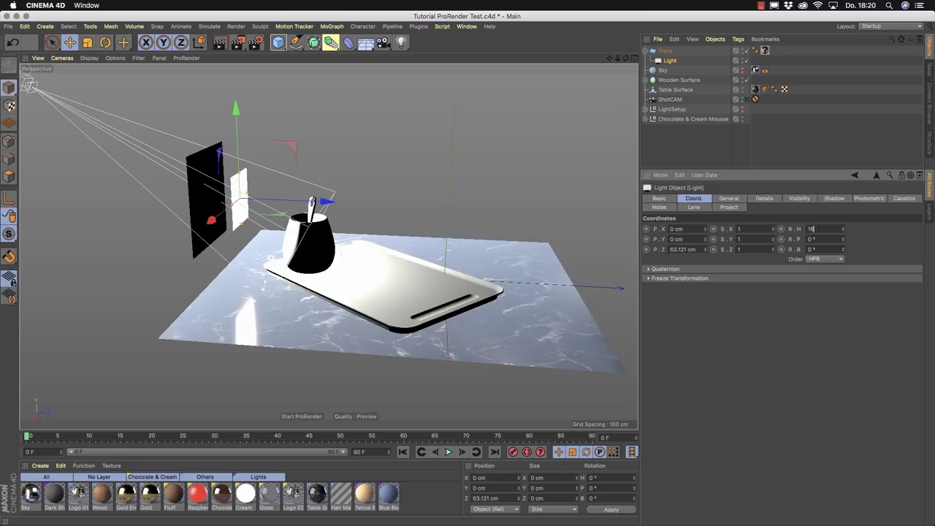
text(0)
key(Return)
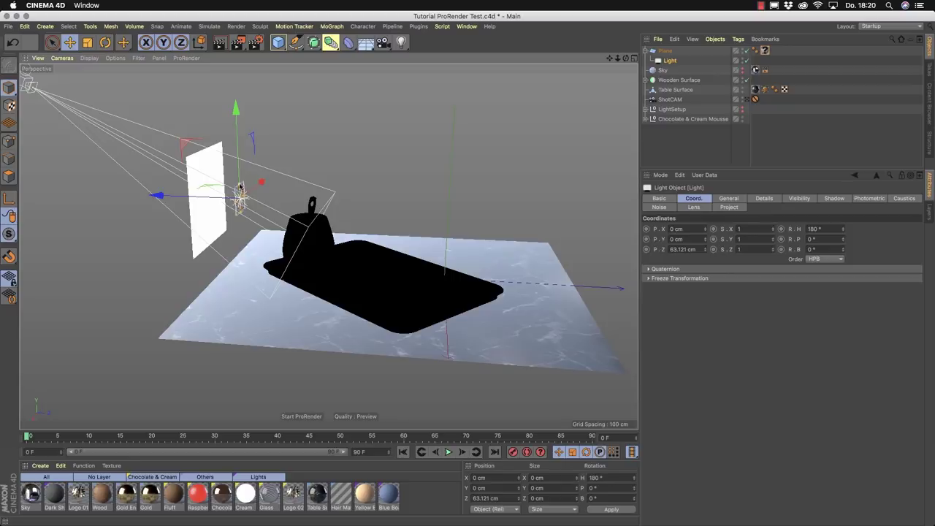
mouse_move(227, 206)
alt+mouse_down()
mouse_move(162, 195)
mouse_move(240, 205)
alt+mouse_up()
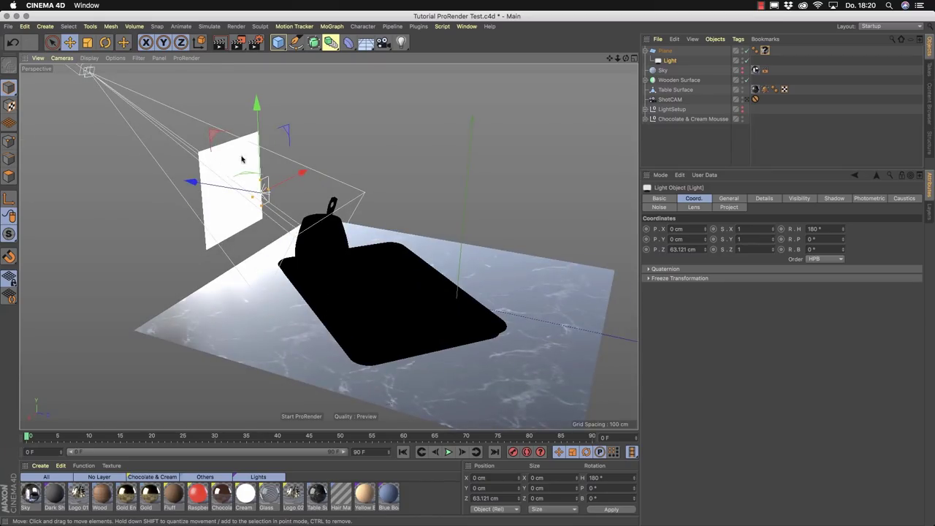
click(764, 51)
key(Delete)
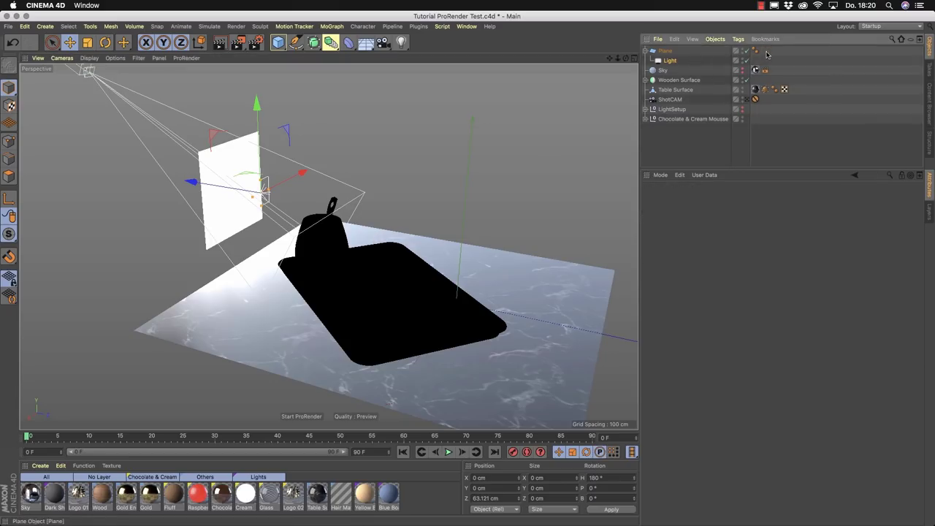
Restart ProRender, filter materials to the Lights layer, and put Yellow Board on the Plane.
click(318, 416)
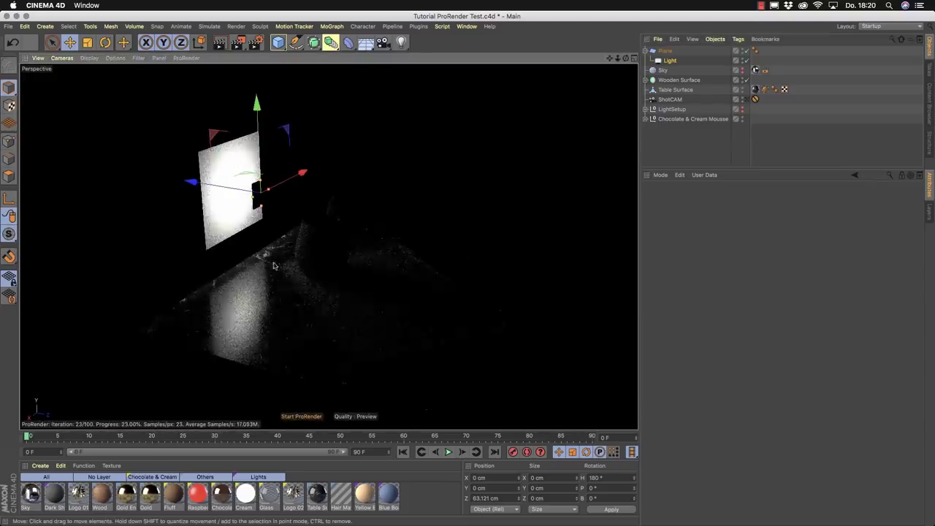
drag(274, 265, 276, 264)
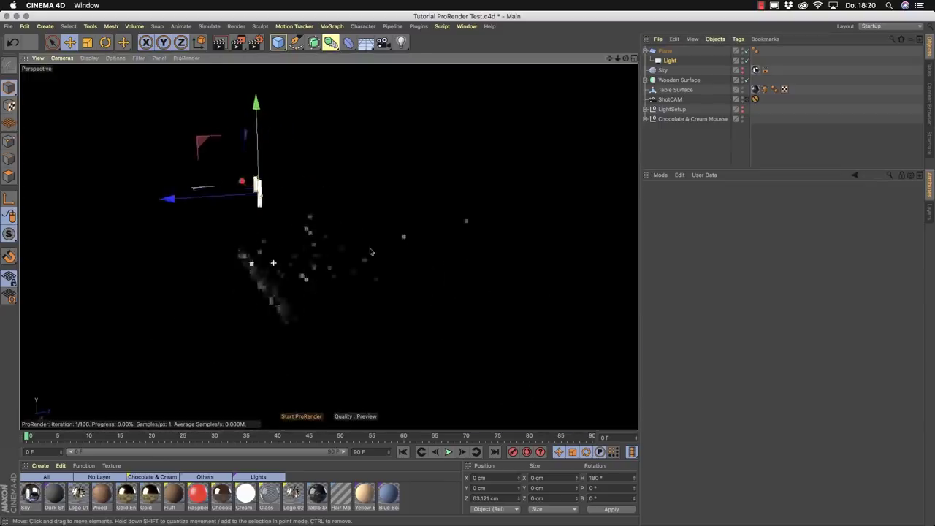
click(264, 187)
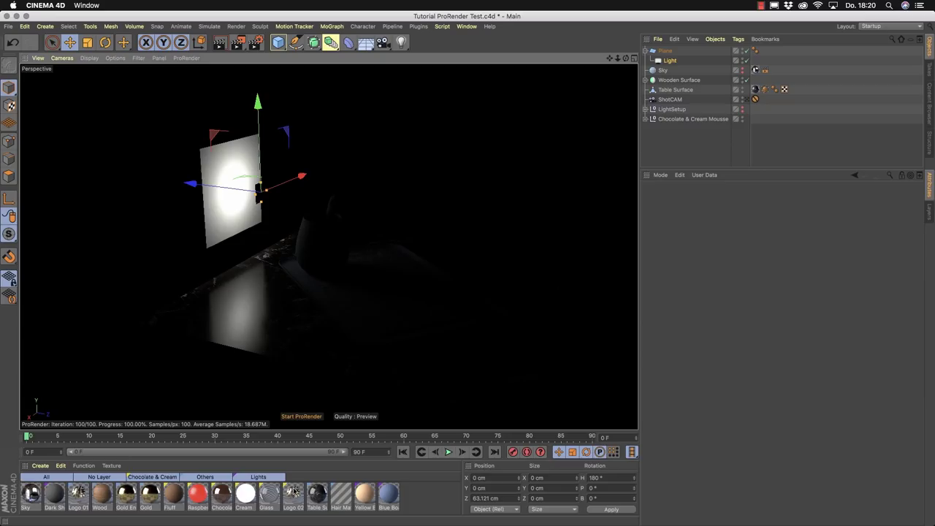
click(260, 477)
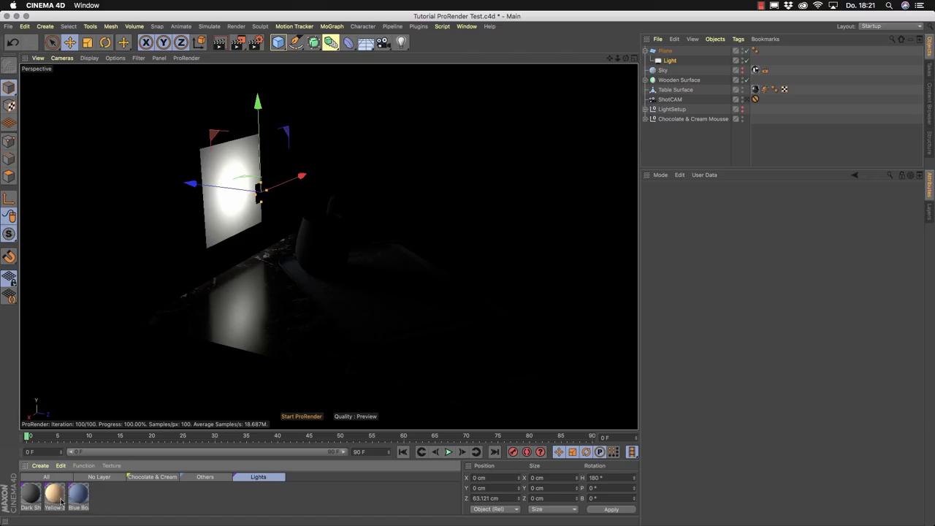
drag(58, 506, 665, 53)
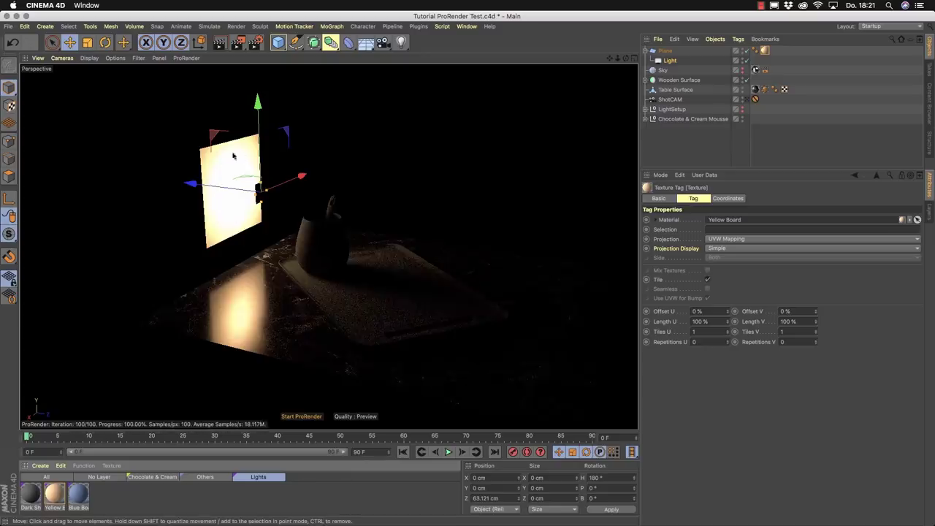
alt+drag(279, 295, 317, 257)
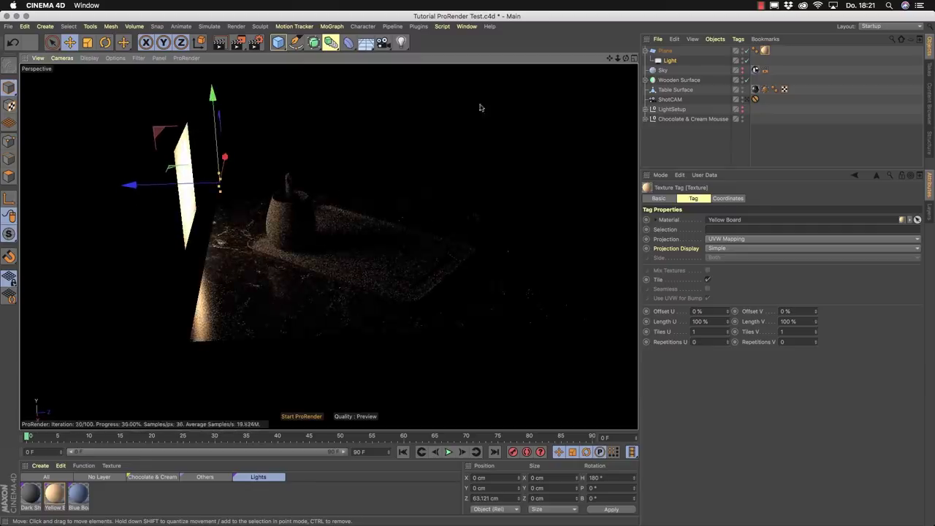
Set the Light's intensity to 400%.
click(665, 61)
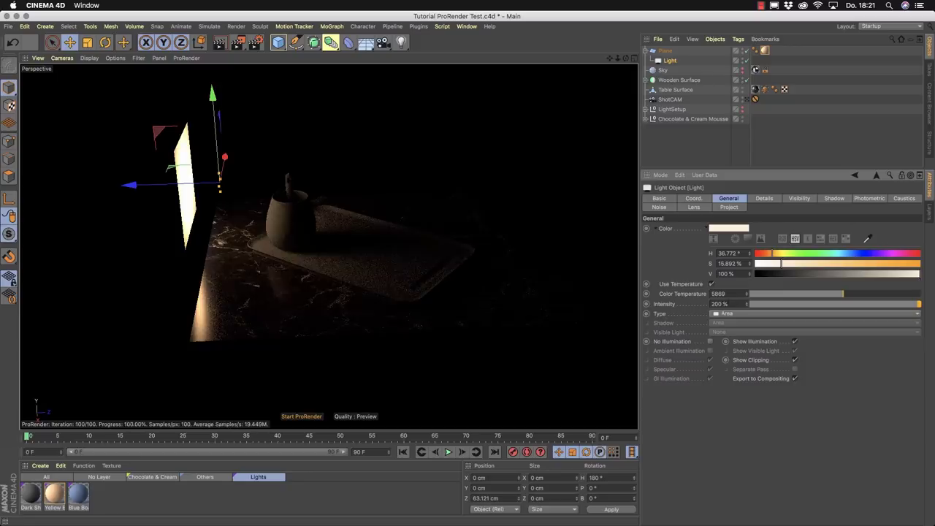
text(400)
key(Return)
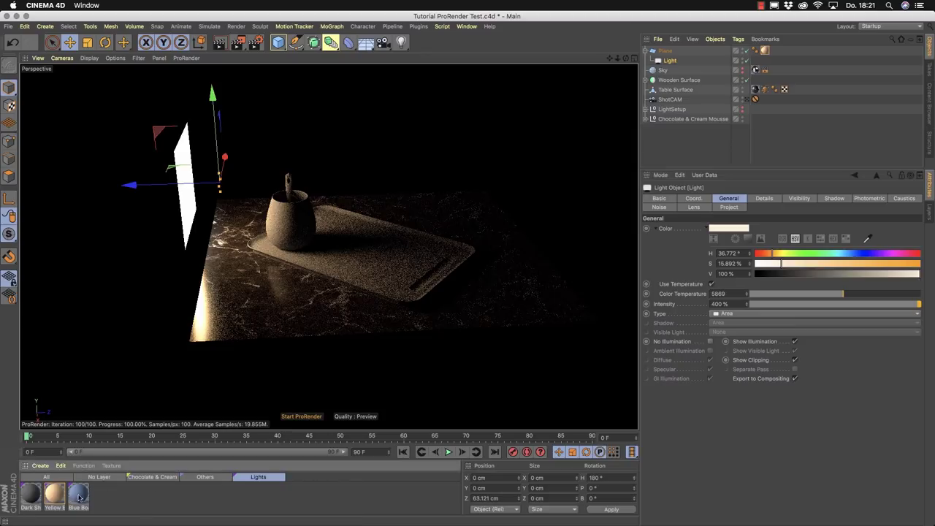
Give the Plane the Blue Board material and stop the ProRender preview.
drag(775, 58, 767, 52)
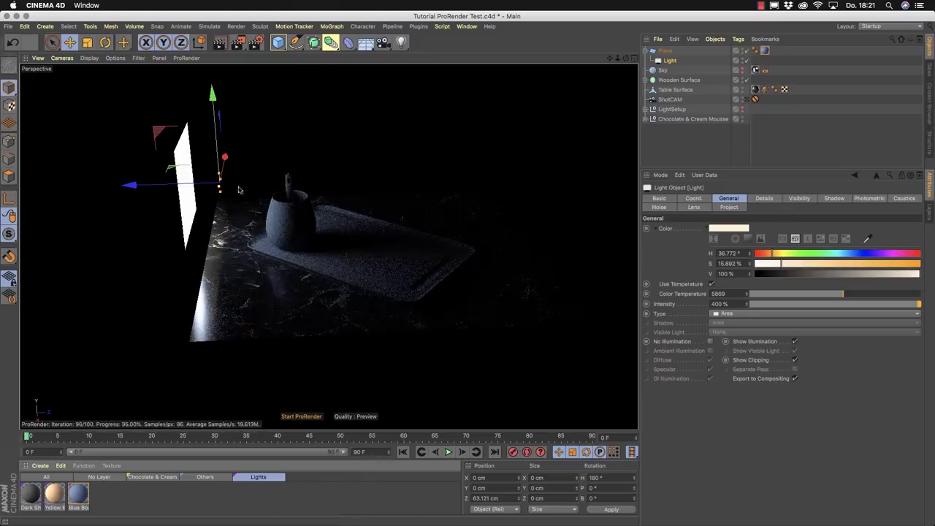
alt+drag(296, 221, 230, 210)
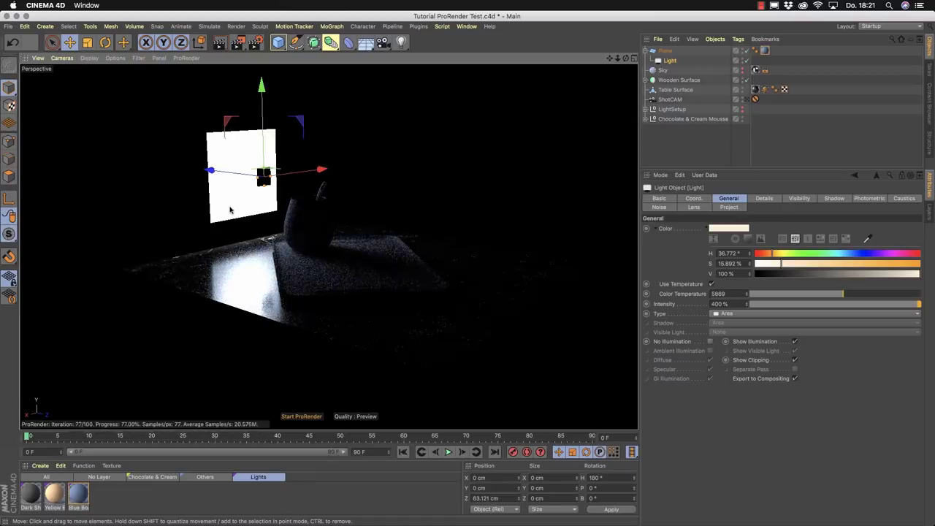
click(311, 418)
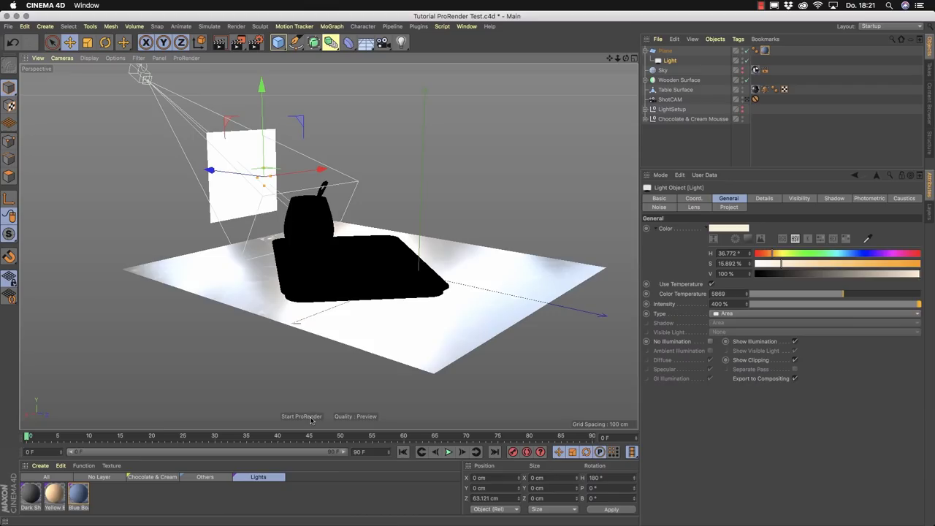
Delete the temporary Light and Plane objects.
key(Delete)
click(666, 51)
key(Delete)
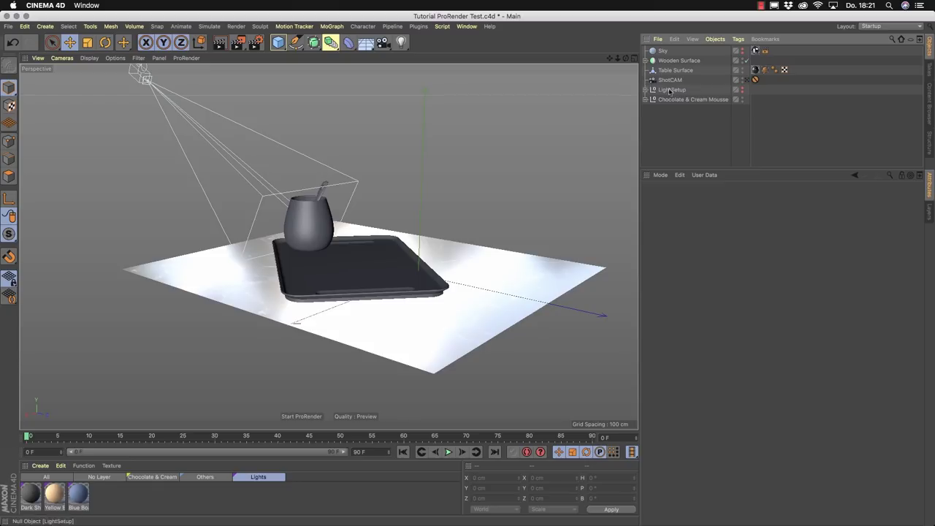
Make LightSetup visible, expand it, and delete the extra top-level Sky.
click(742, 90)
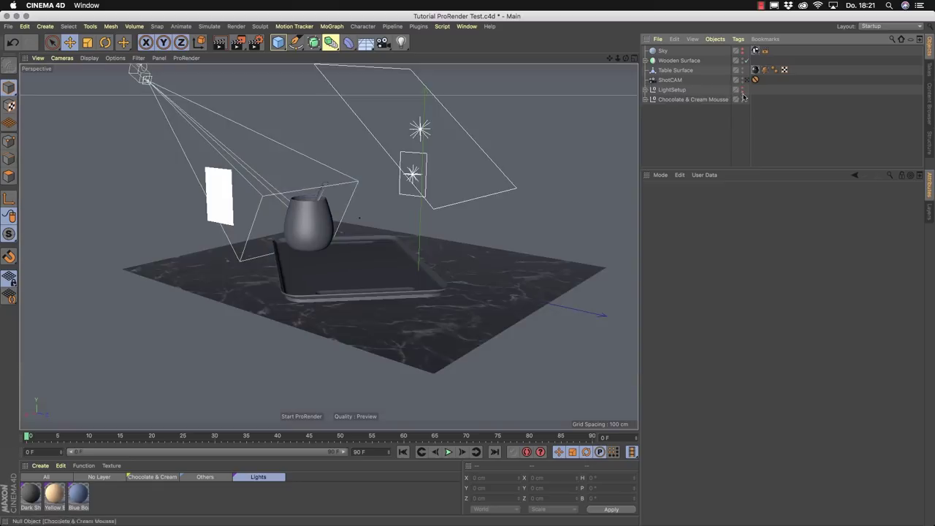
click(649, 90)
click(655, 51)
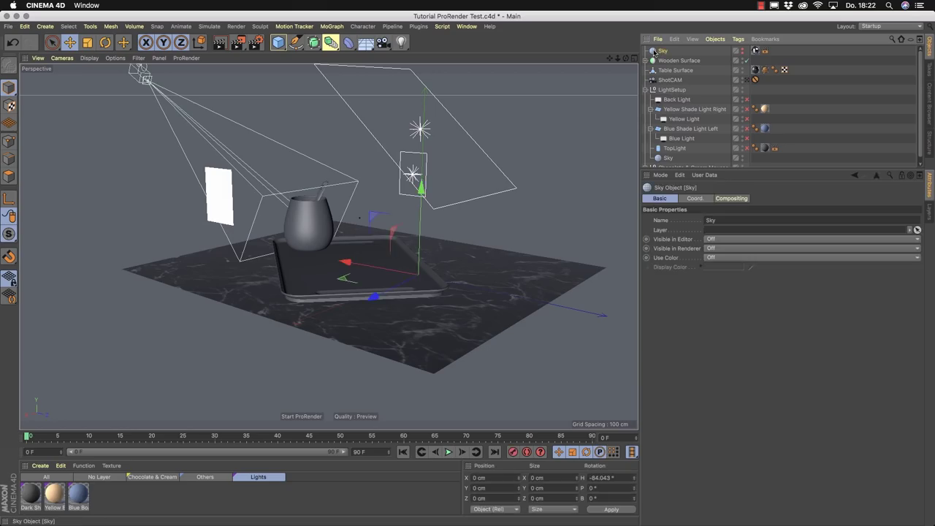
key(Delete)
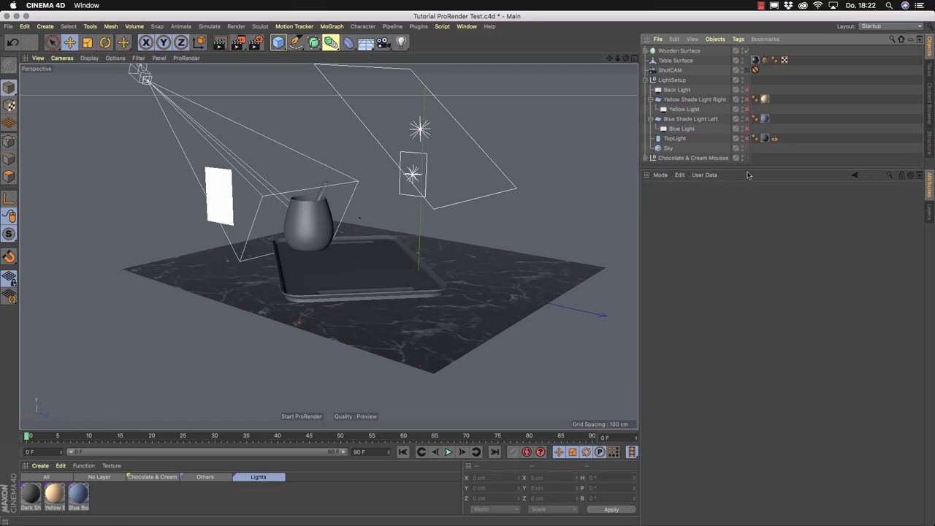
drag(747, 169, 748, 206)
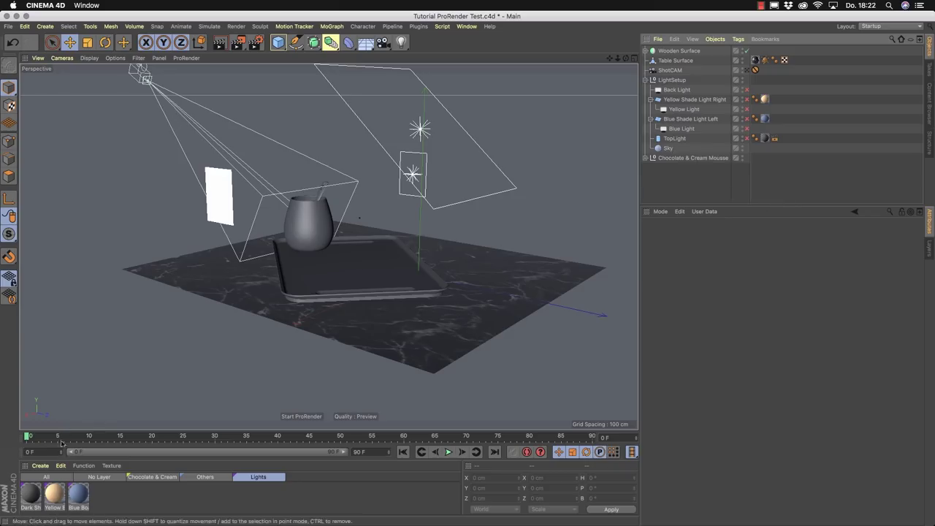
Show all materials and apply the Sky material to the Sky object.
click(50, 478)
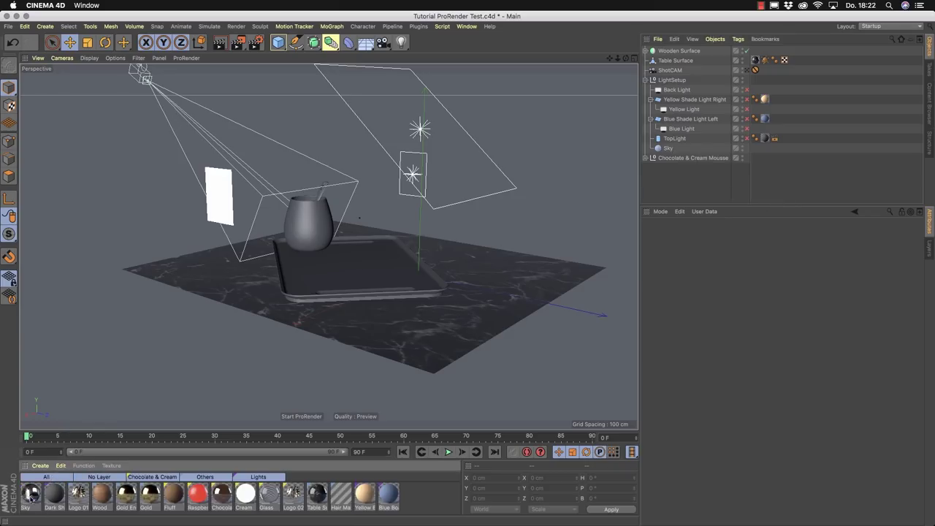
drag(710, 337, 667, 149)
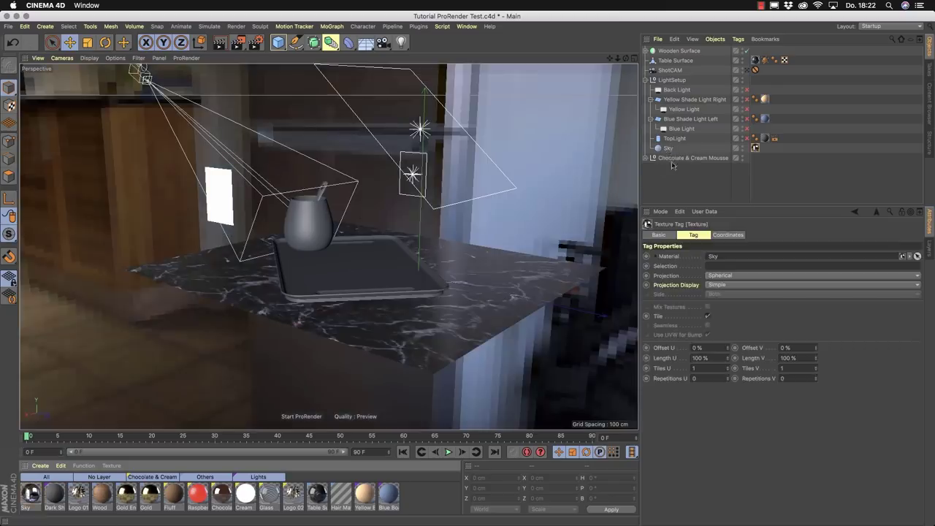
click(666, 149)
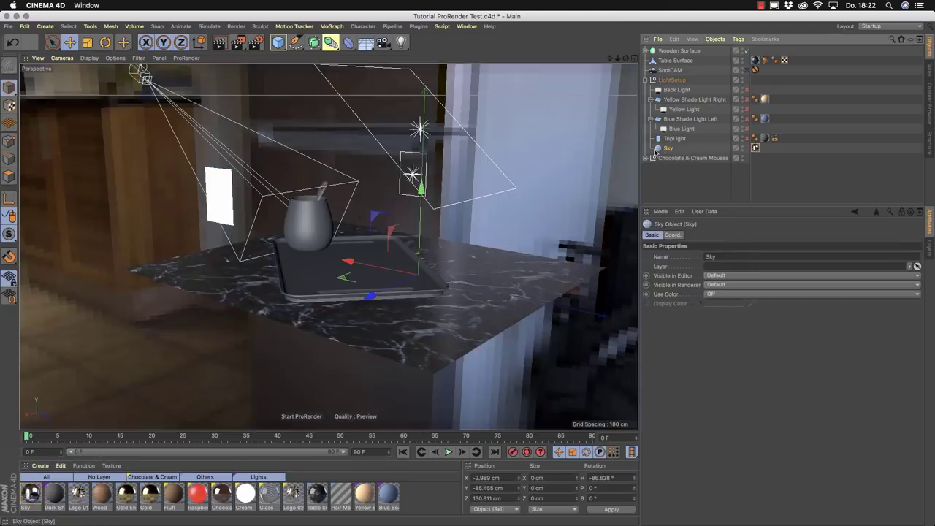
click(673, 235)
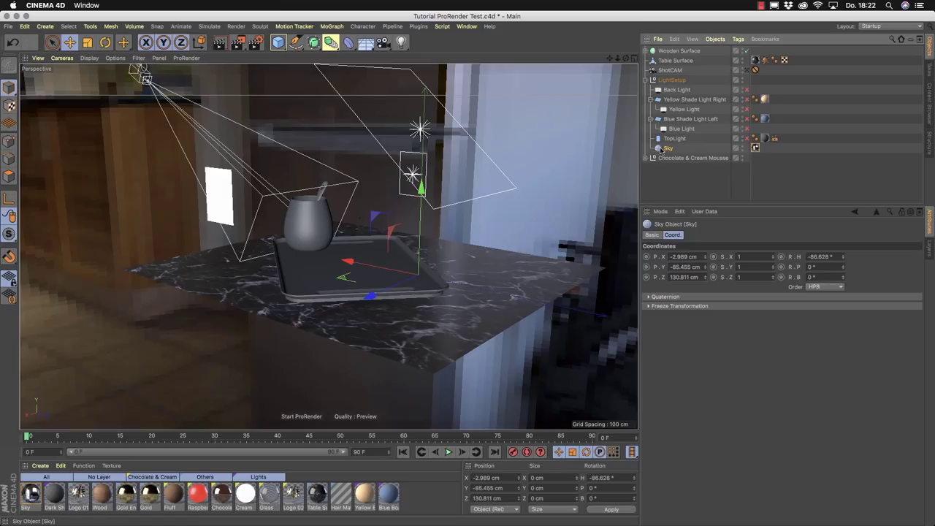
Add a Compositing tag to the Sky with Seen by Camera unchecked.
click(737, 38)
mouse_move(763, 53)
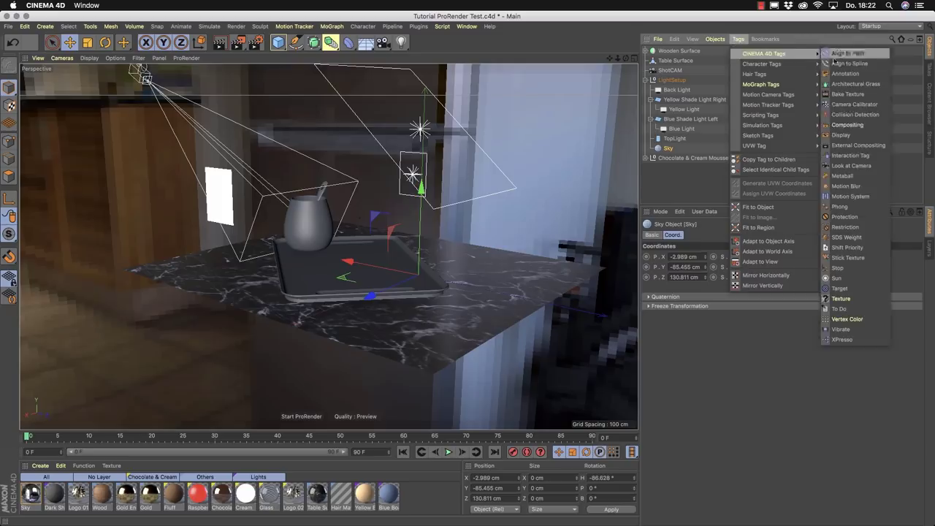
click(847, 125)
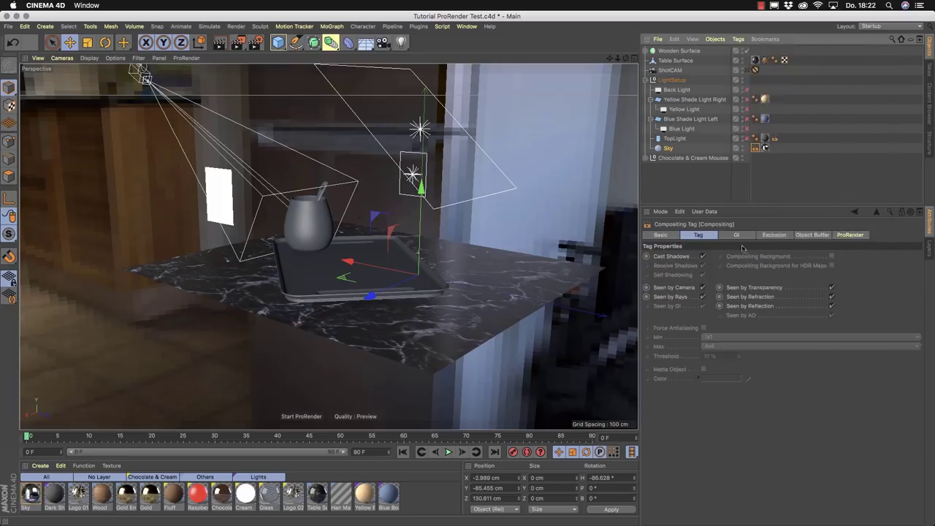
click(703, 288)
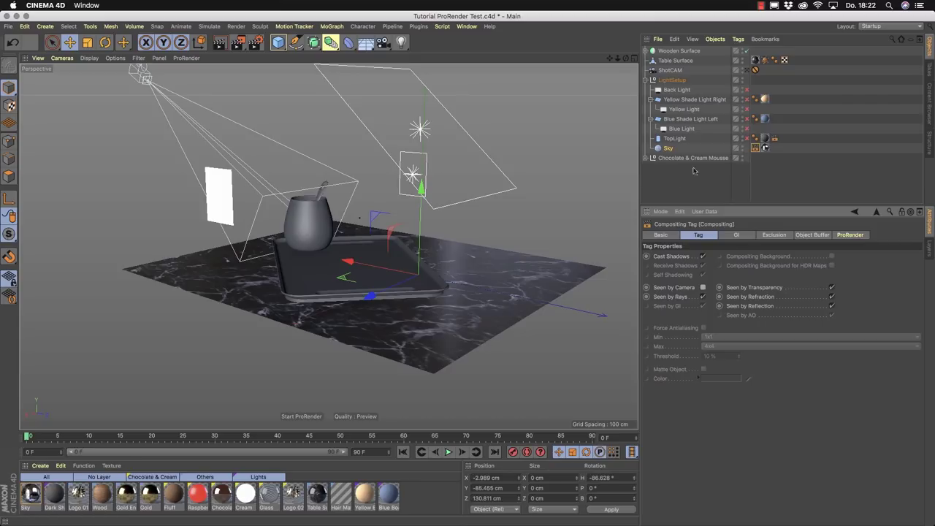
Switch on the Back Light, Yellow Shade Light Right, Blue Shade Light Left, Blue Light, and TopLight visibility.
click(747, 90)
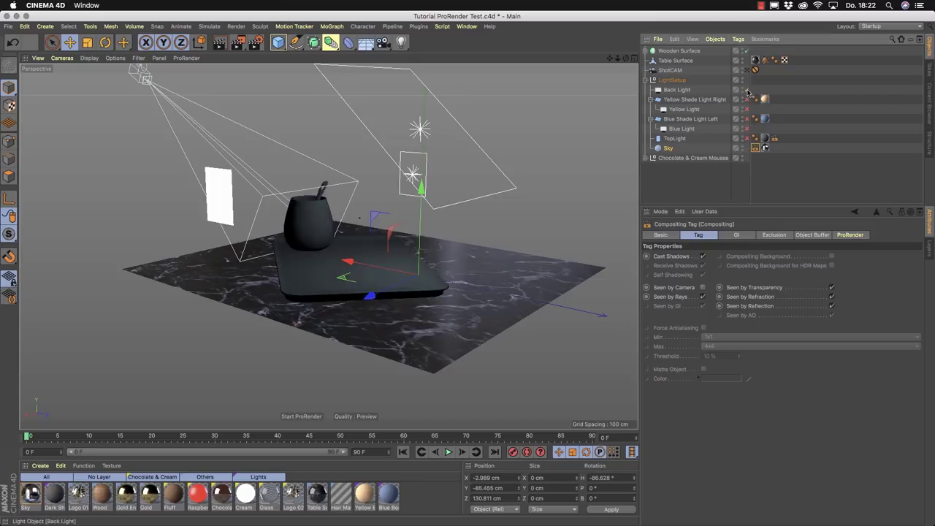
alt+drag(322, 241, 370, 237)
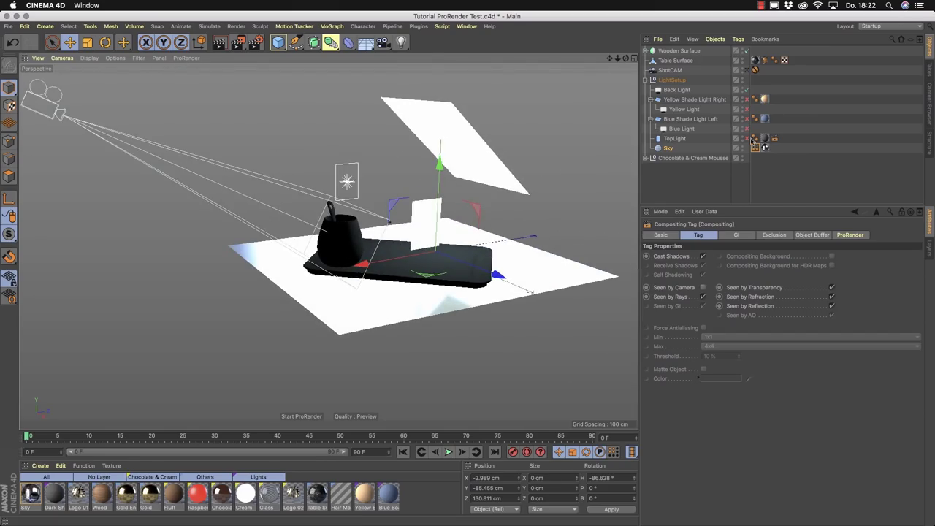
click(742, 118)
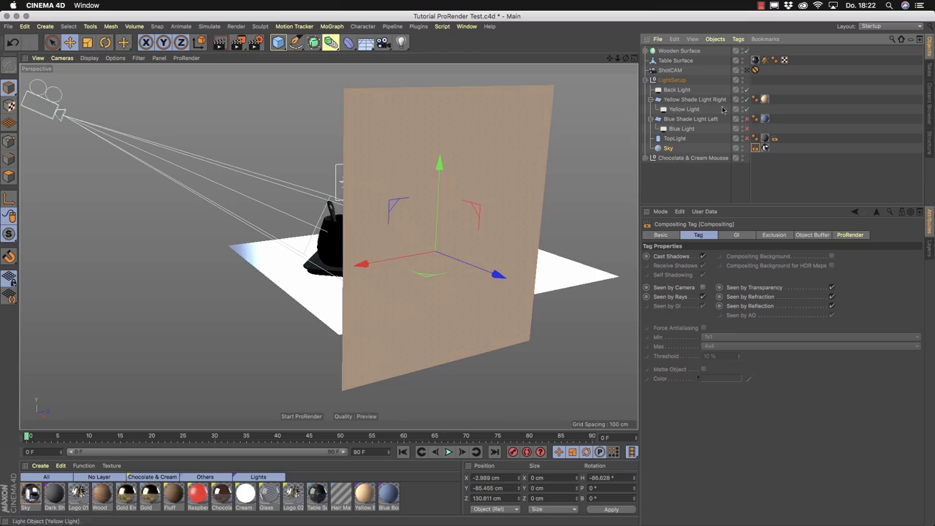
click(747, 129)
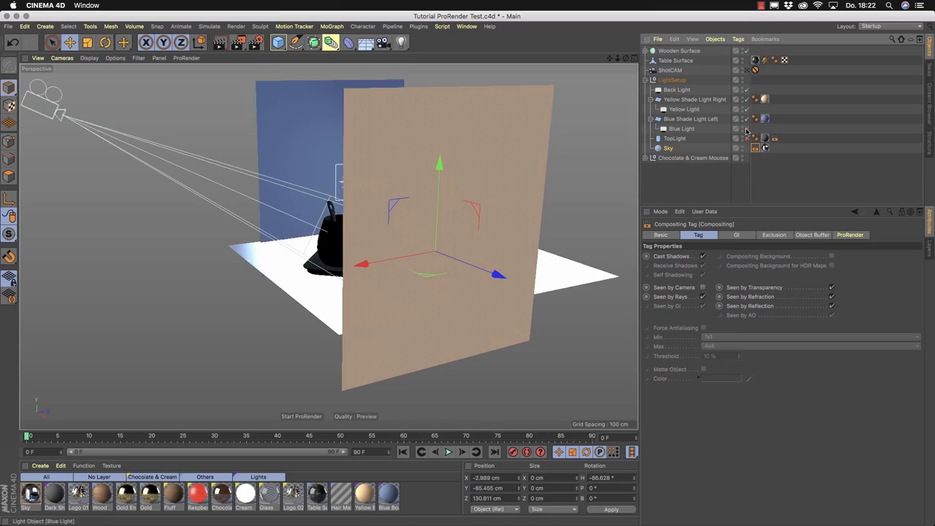
click(746, 129)
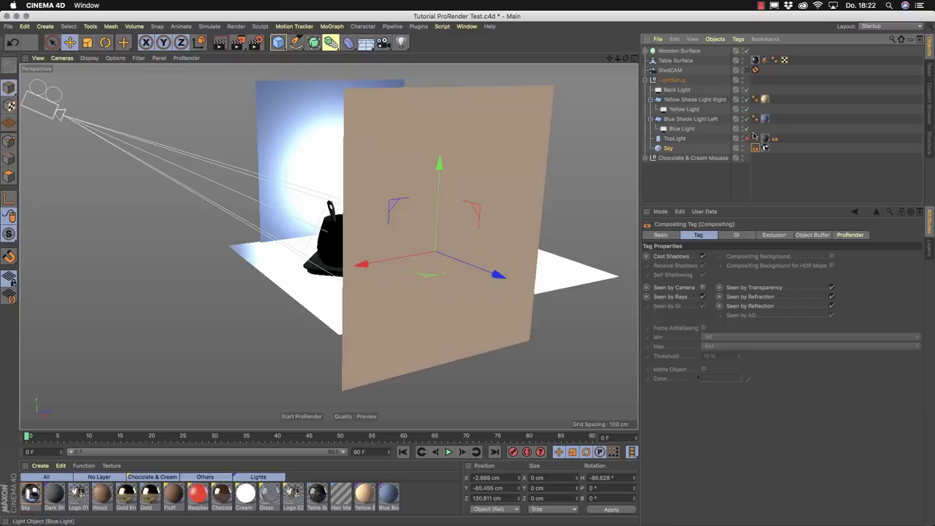
scroll(330, 244, up, 3)
alt+drag(330, 244, 293, 281)
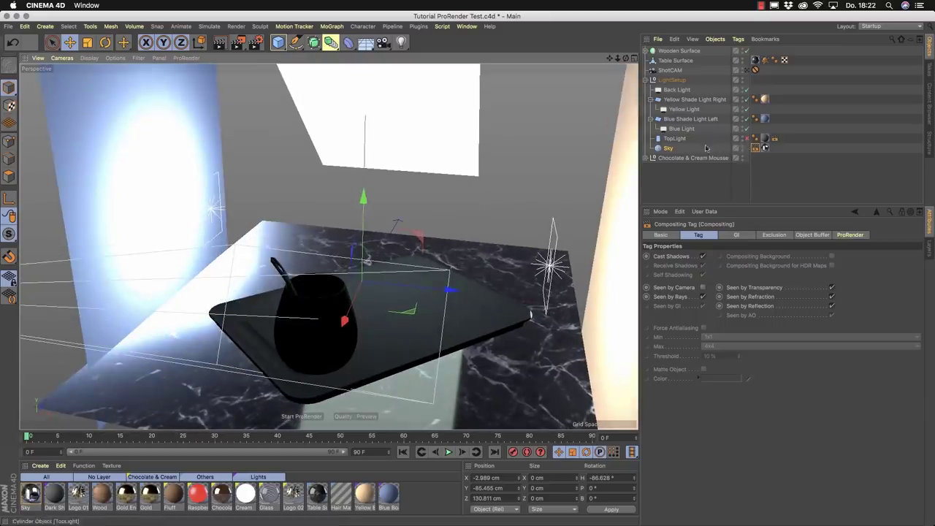
click(742, 137)
mouse_move(311, 234)
alt+mouse_down()
mouse_move(321, 249)
mouse_move(328, 312)
mouse_move(335, 288)
mouse_move(313, 270)
alt+mouse_up()
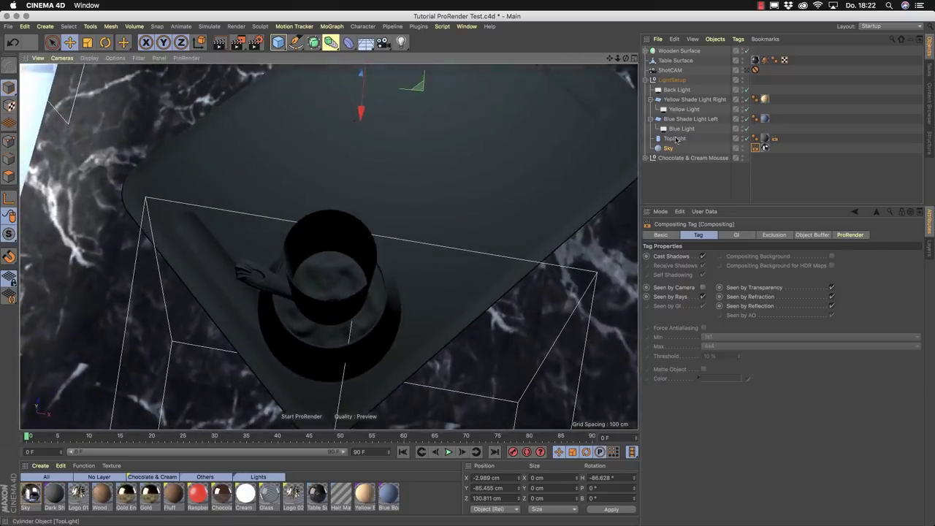
Add a new PBR Light and parent it under the TopLight cylinder.
click(676, 139)
click(768, 236)
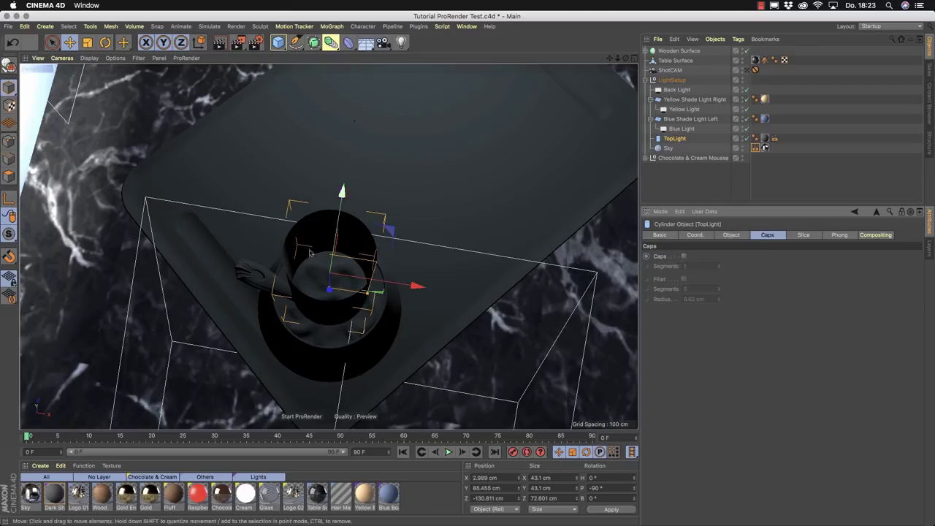
click(401, 42)
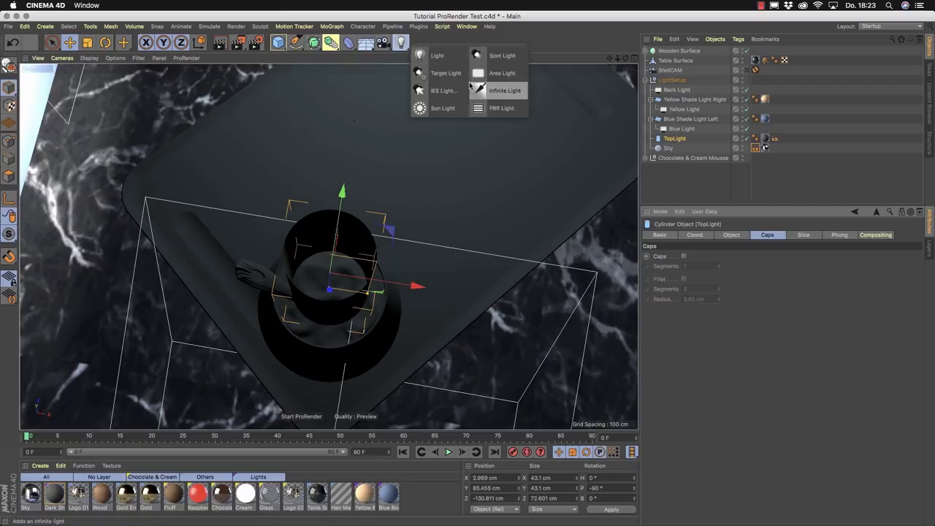
click(500, 109)
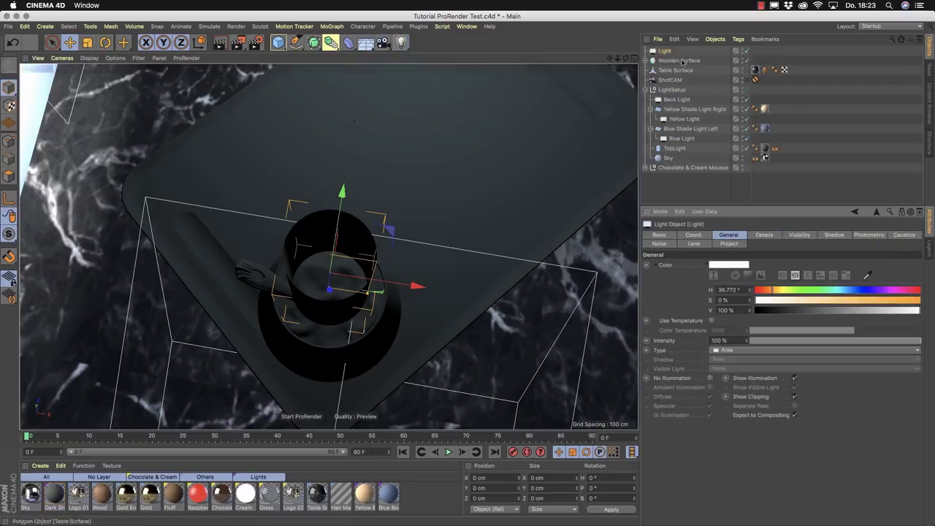
drag(666, 160, 669, 150)
click(694, 235)
Zero the light's X, Y, Z position and its pitch rotation.
click(689, 266)
text(0)
key(Tab)
text(0)
key(Tab)
text(0)
key(Tab)
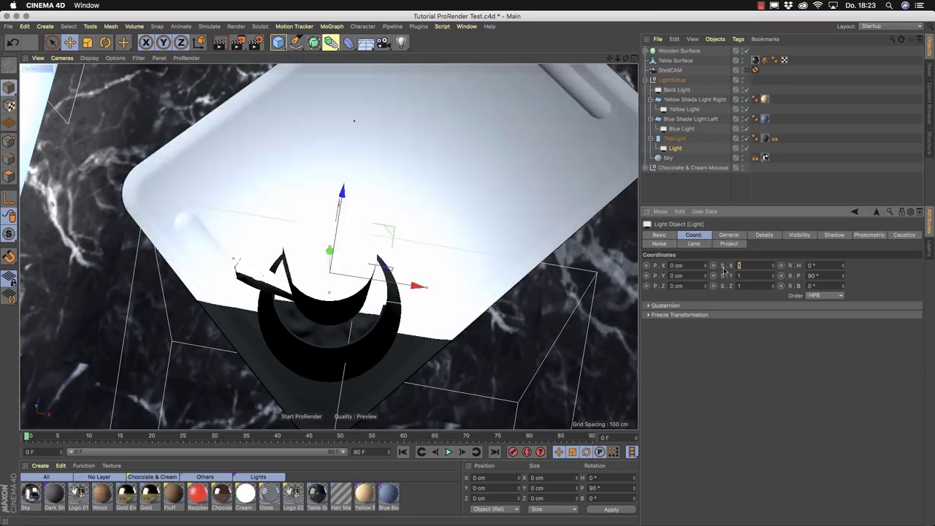
text(0)
key(Return)
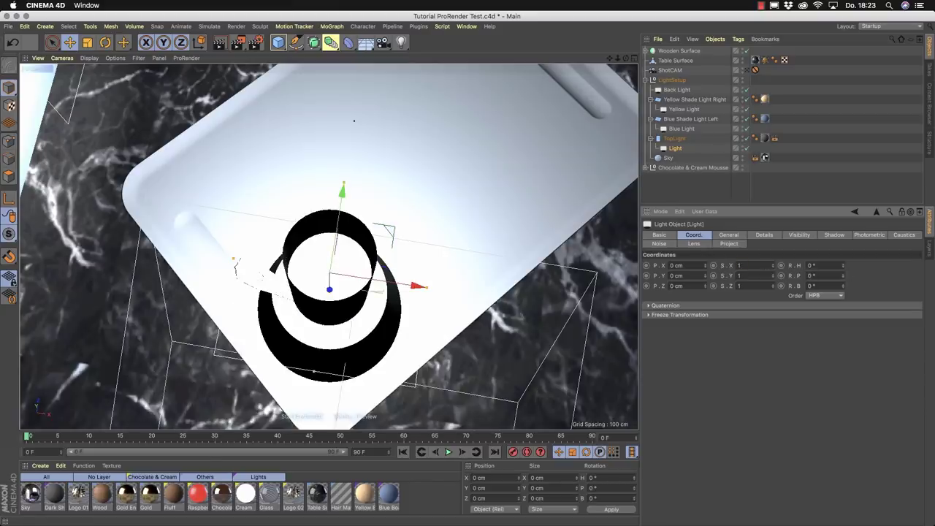
alt+drag(467, 220, 416, 237)
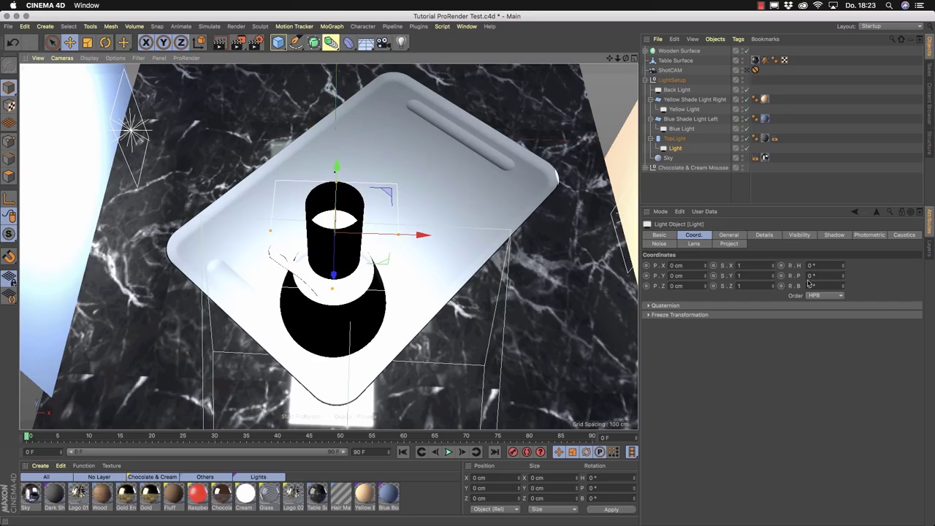
click(764, 234)
click(739, 317)
click(739, 327)
drag(399, 234, 407, 237)
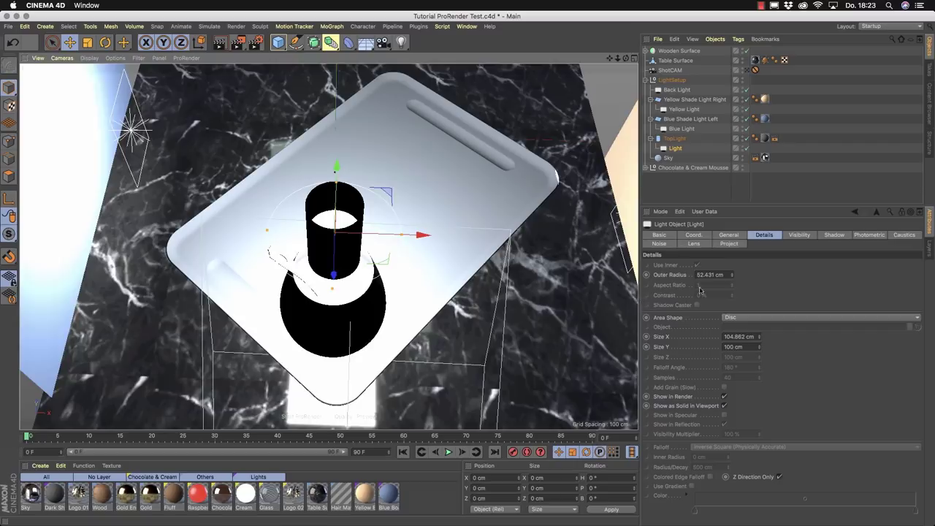
drag(730, 276, 730, 248)
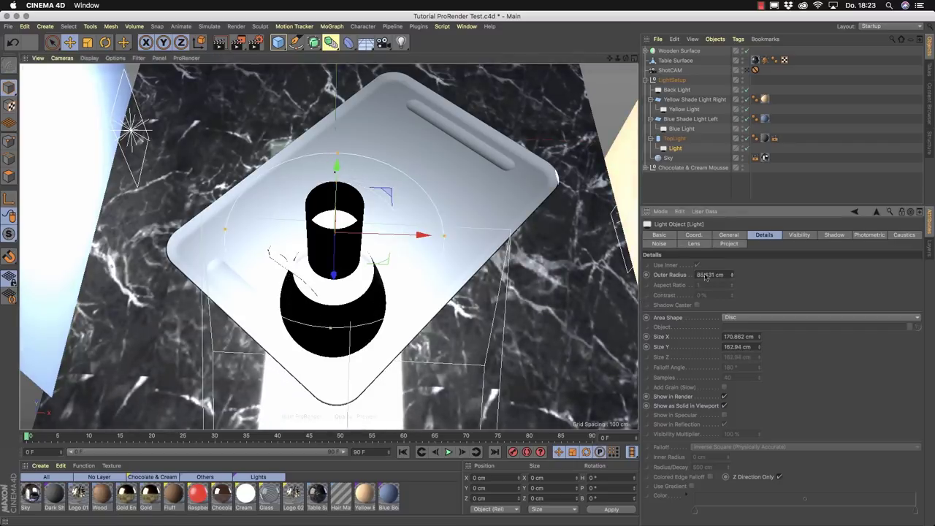
drag(425, 236, 338, 305)
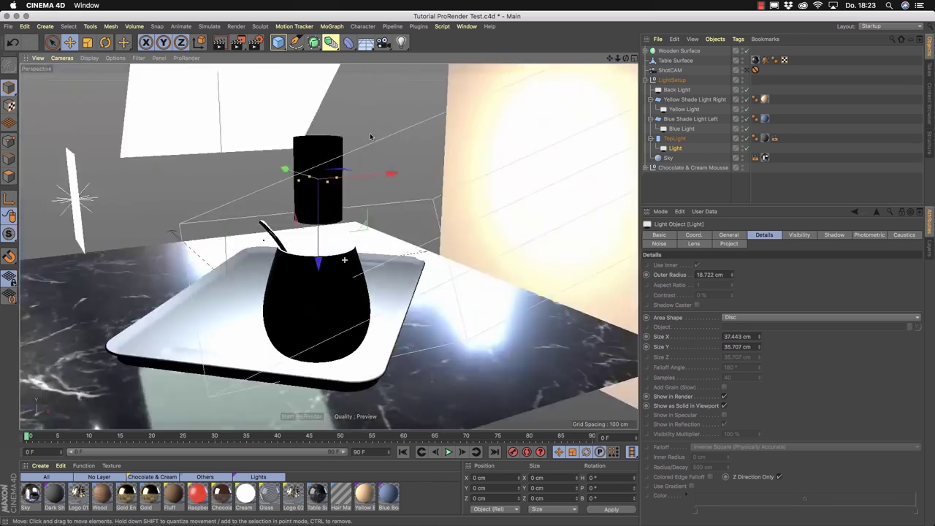
alt+drag(370, 137, 334, 173)
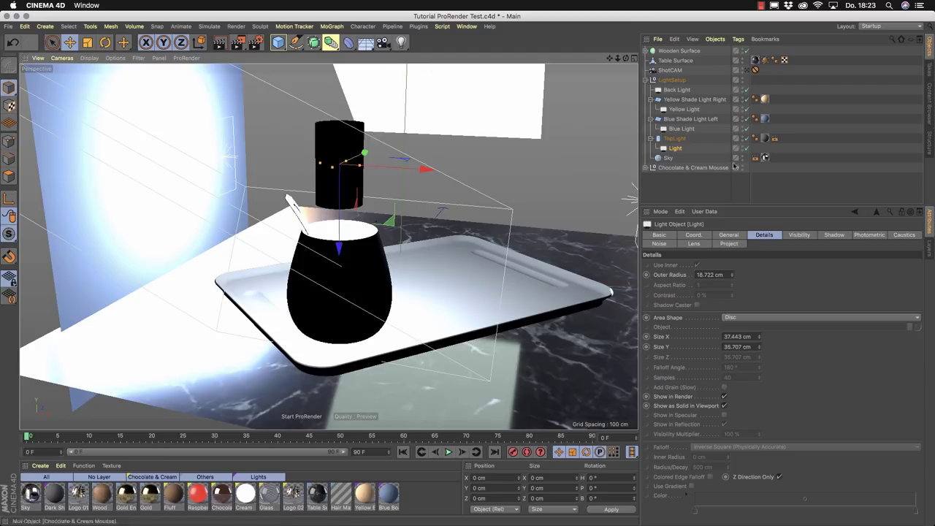
click(746, 71)
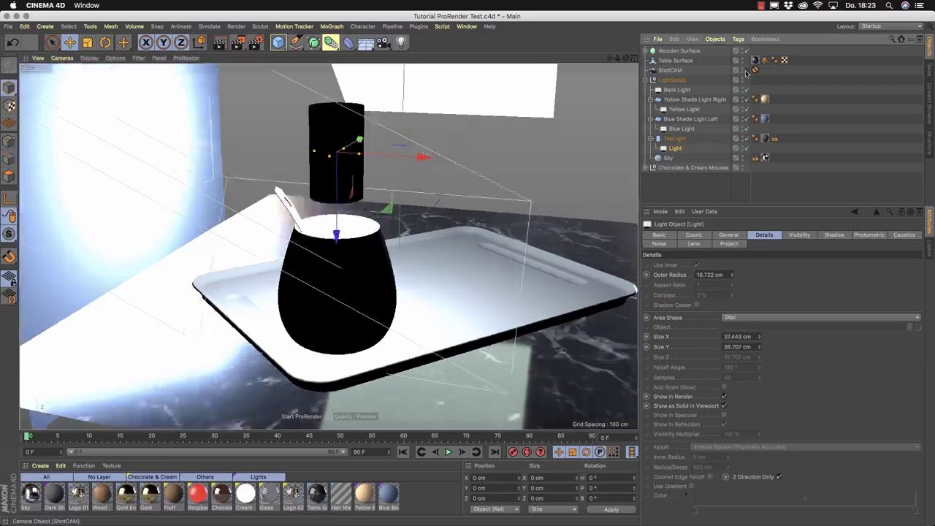
click(746, 71)
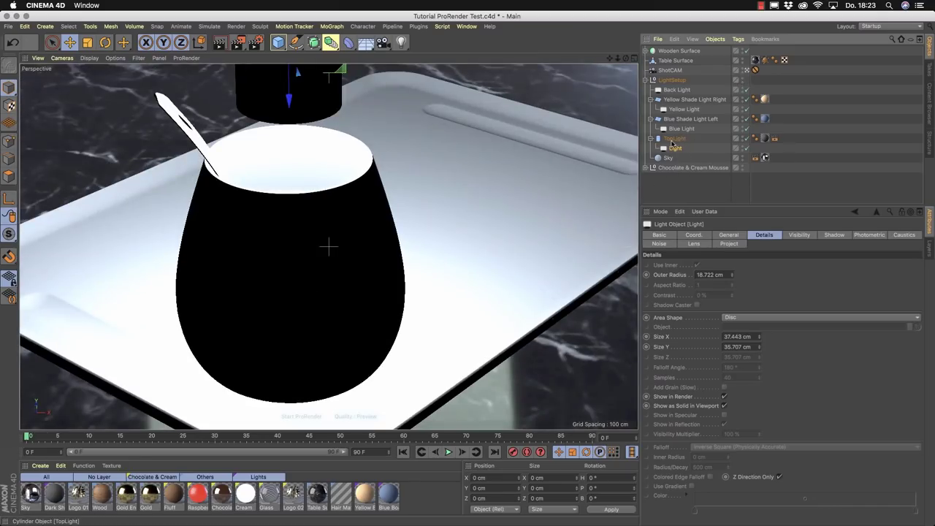
click(672, 139)
click(774, 139)
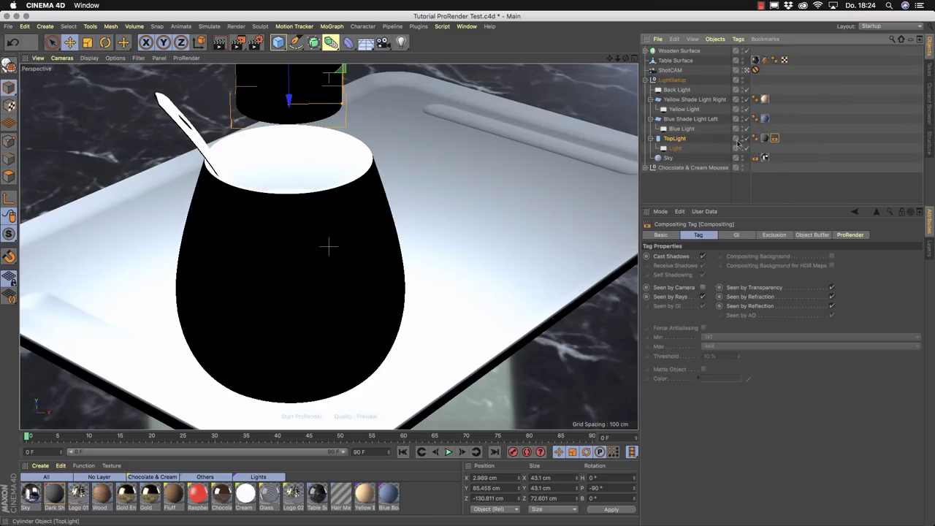
click(686, 189)
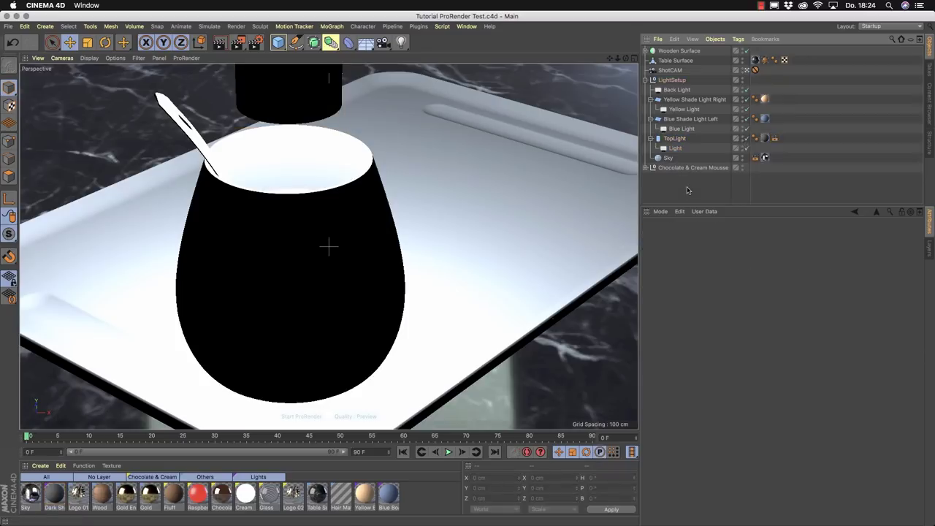
Start the live ProRender preview, then open the Material Manager's Create menu.
click(301, 416)
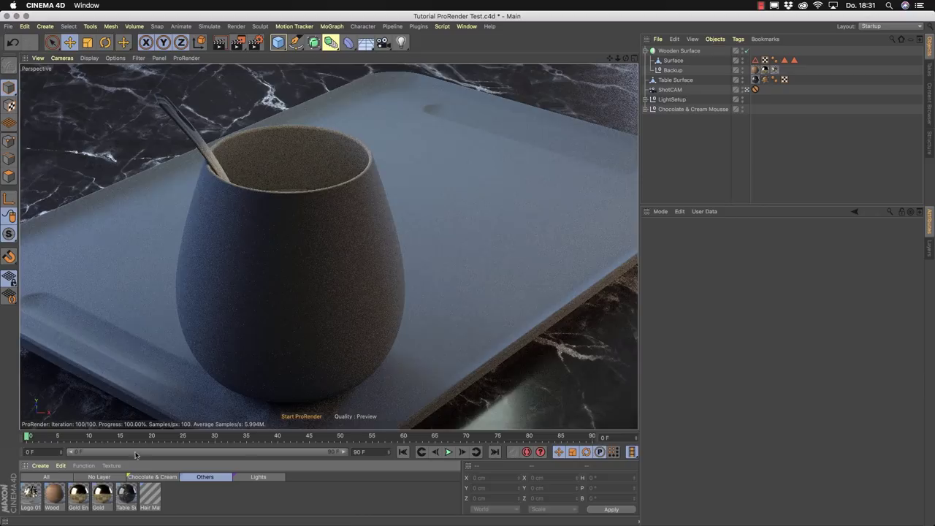
click(41, 466)
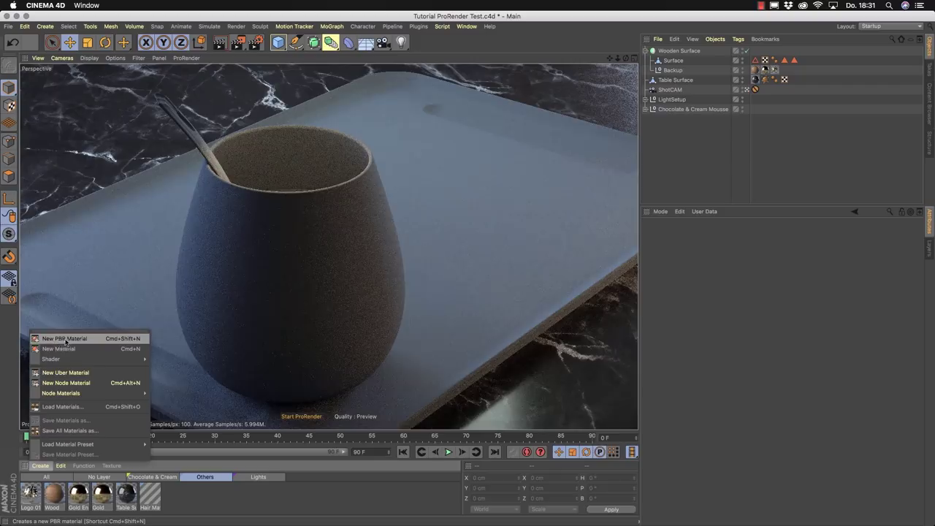
Create a new PBR material and drag it onto the board's Surface in the viewport.
click(79, 339)
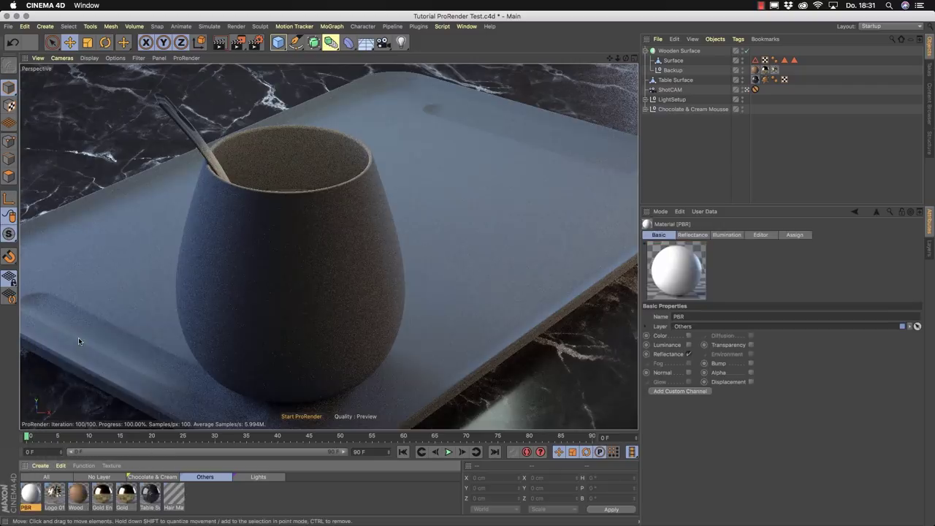
drag(39, 496, 677, 62)
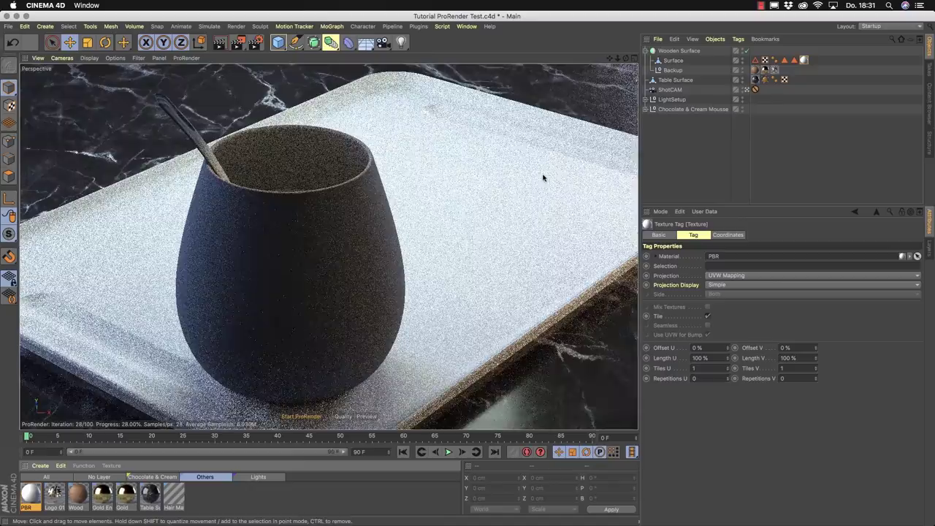
Open the PBR material in the Material Editor and move the window aside to uncover the cup.
double_click(28, 500)
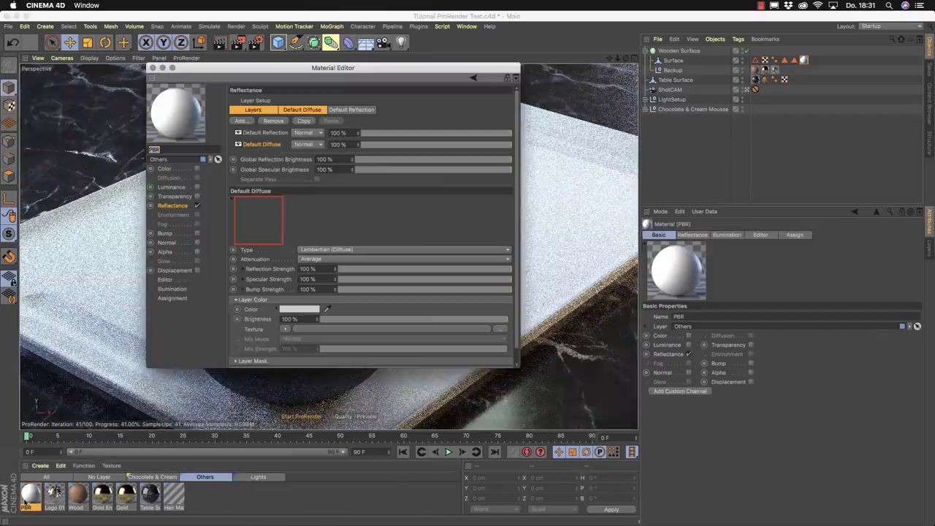
drag(321, 66, 477, 61)
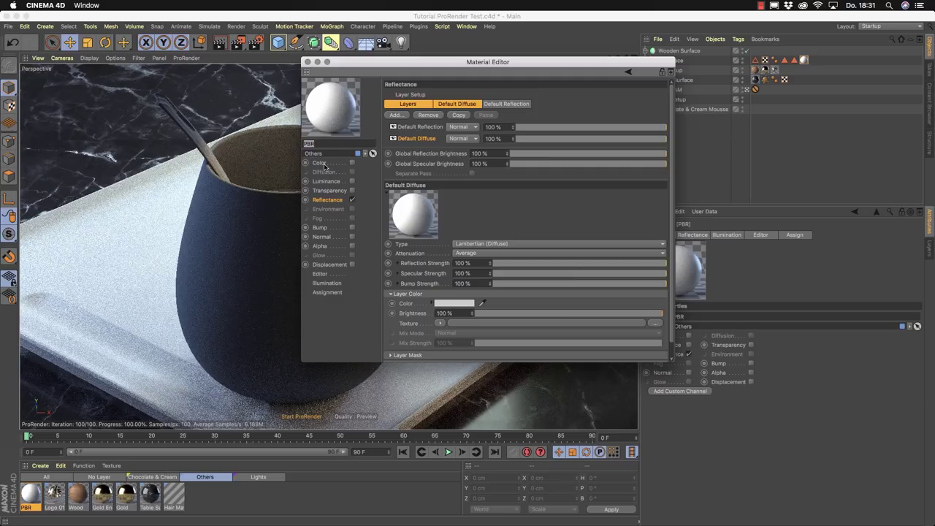
click(320, 203)
Delete the Default Reflection layer and show the Default Diffuse layer settings.
click(413, 105)
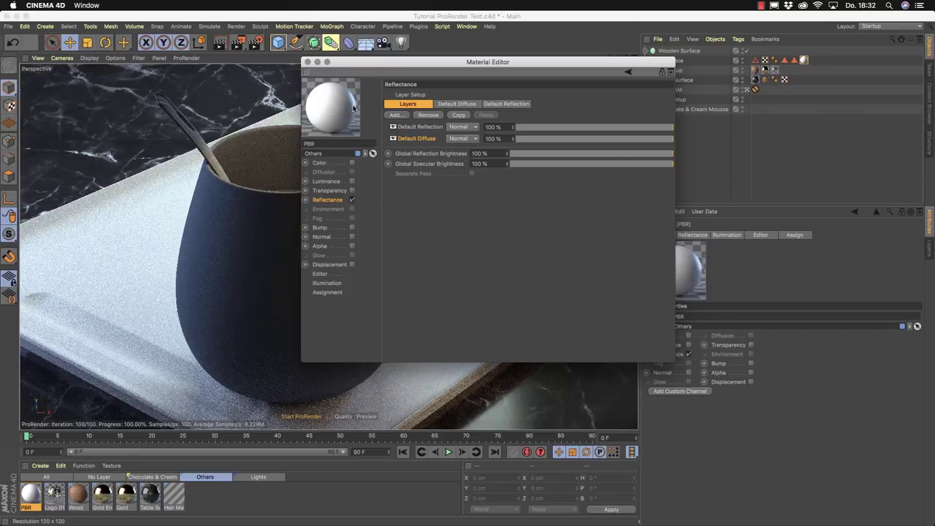
click(414, 128)
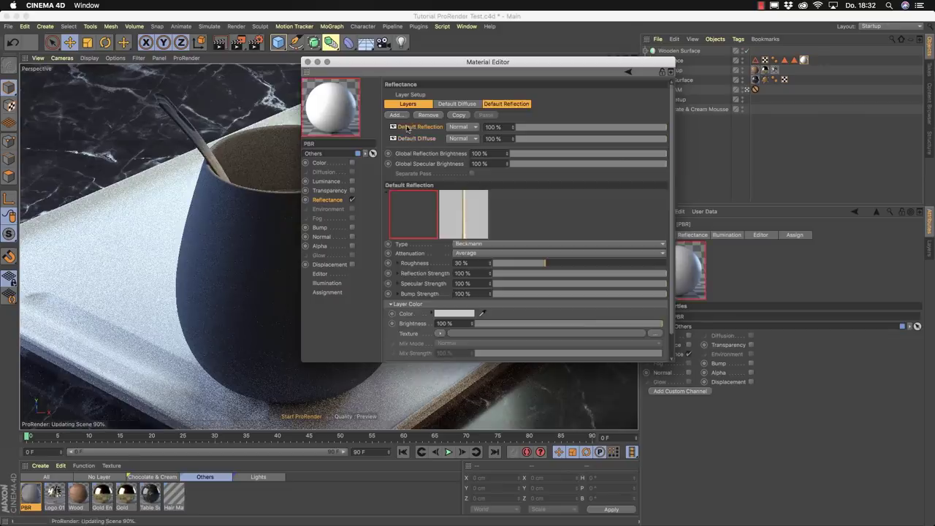
key(Delete)
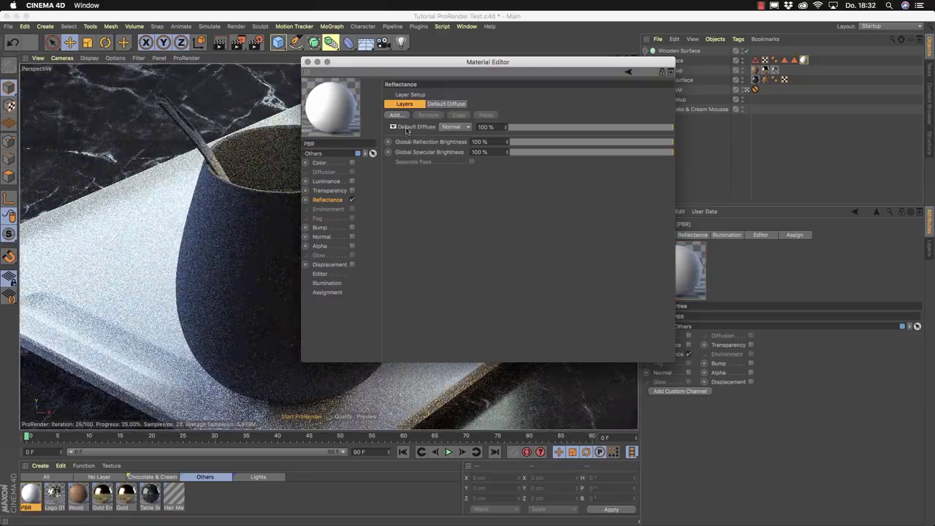
click(456, 103)
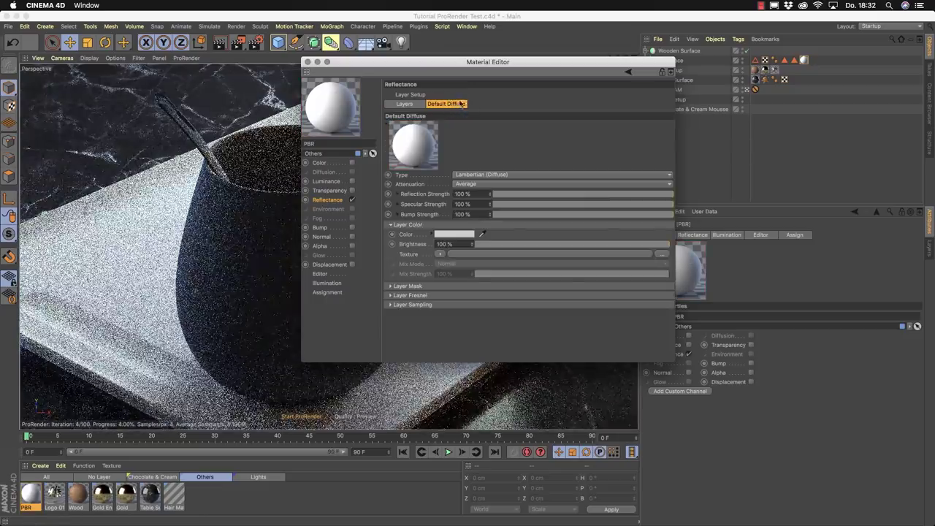
drag(466, 66, 601, 65)
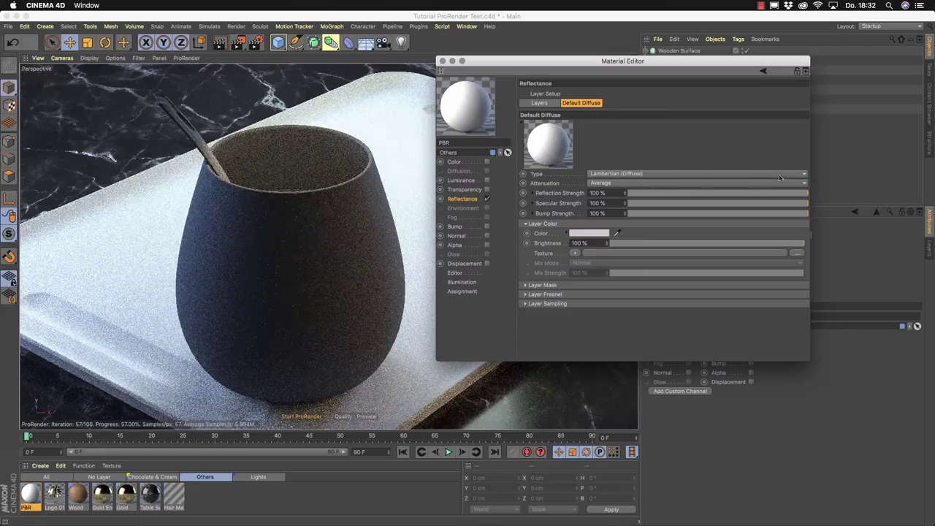
Keep Lambertian (Diffuse) shading and tint the diffuse colour pale yellow.
click(801, 176)
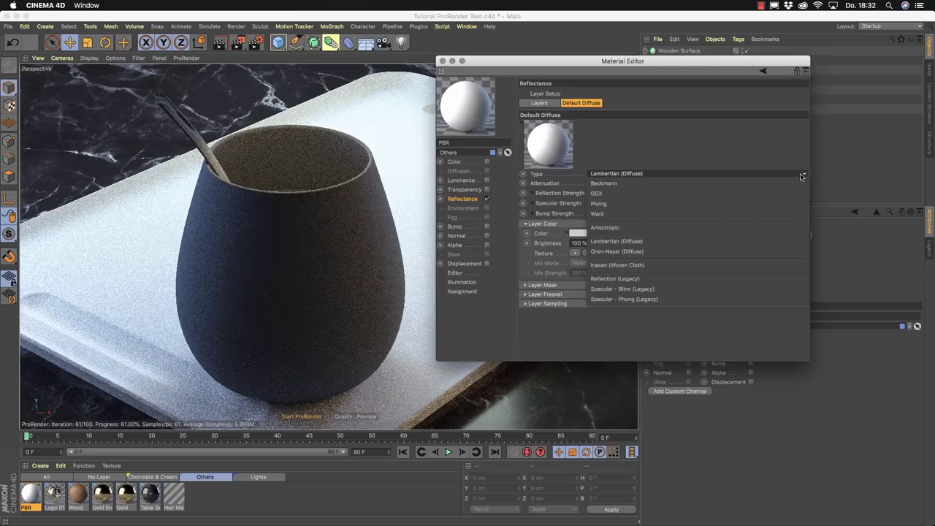
click(658, 241)
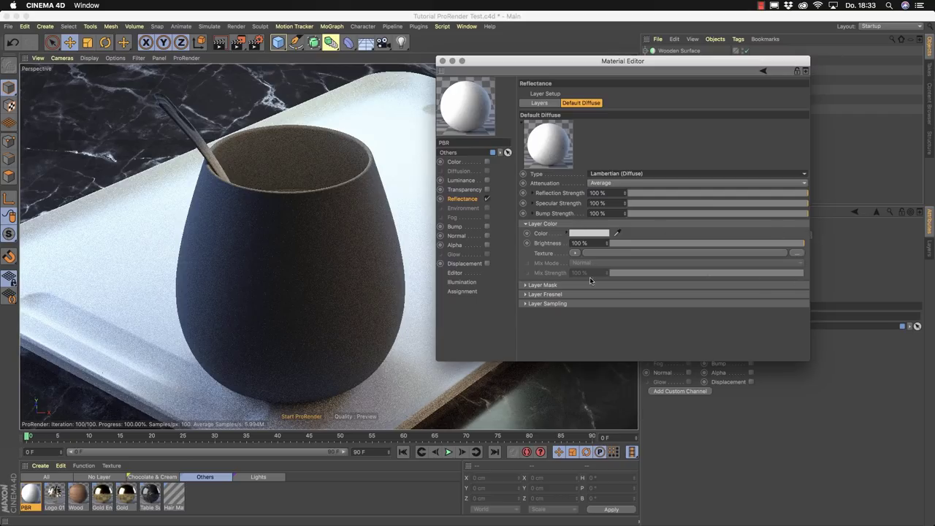
click(566, 233)
drag(642, 265, 639, 261)
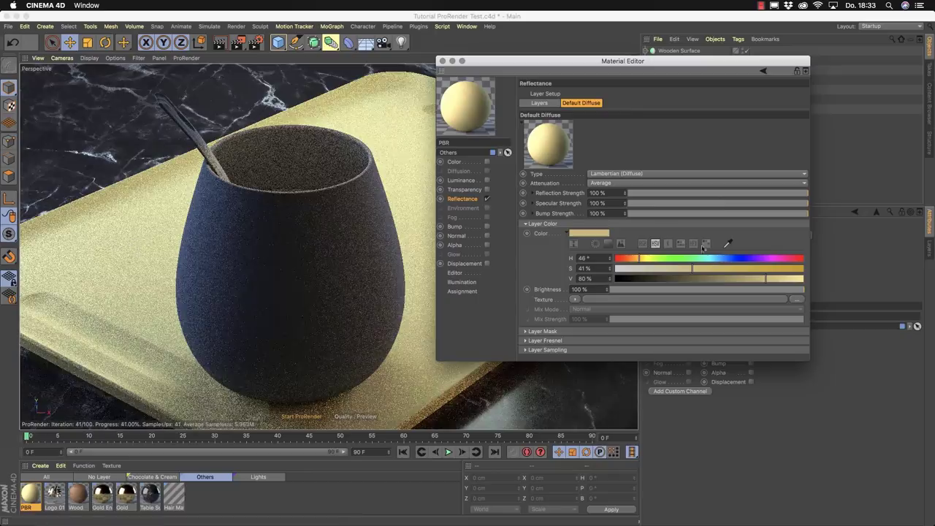
click(567, 233)
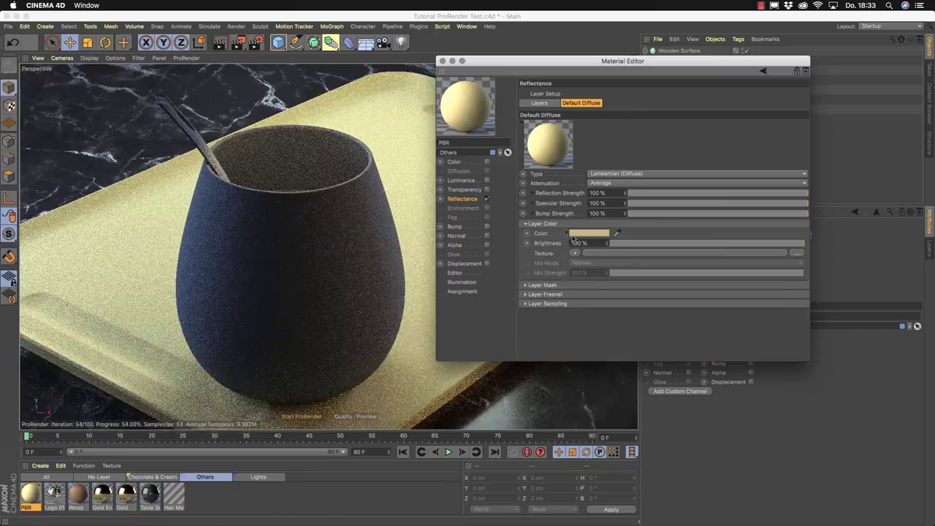
Make the diffuse colour pure white (S 0%, V 100%) and browse for a texture image.
click(568, 233)
drag(609, 269, 597, 271)
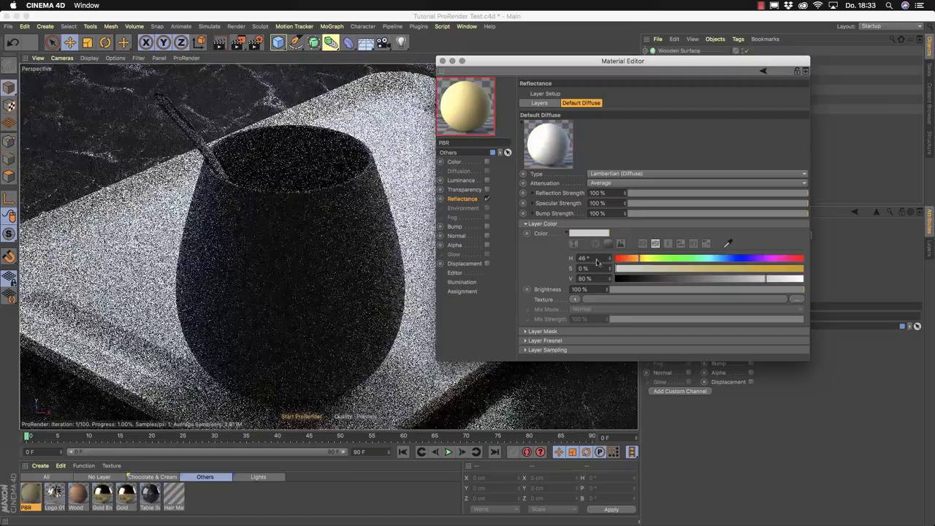
drag(765, 279, 809, 279)
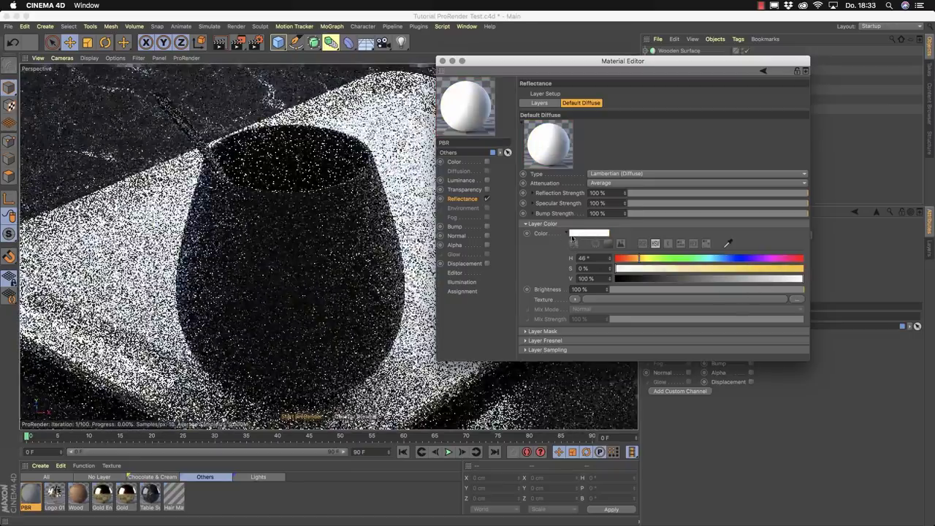
click(568, 233)
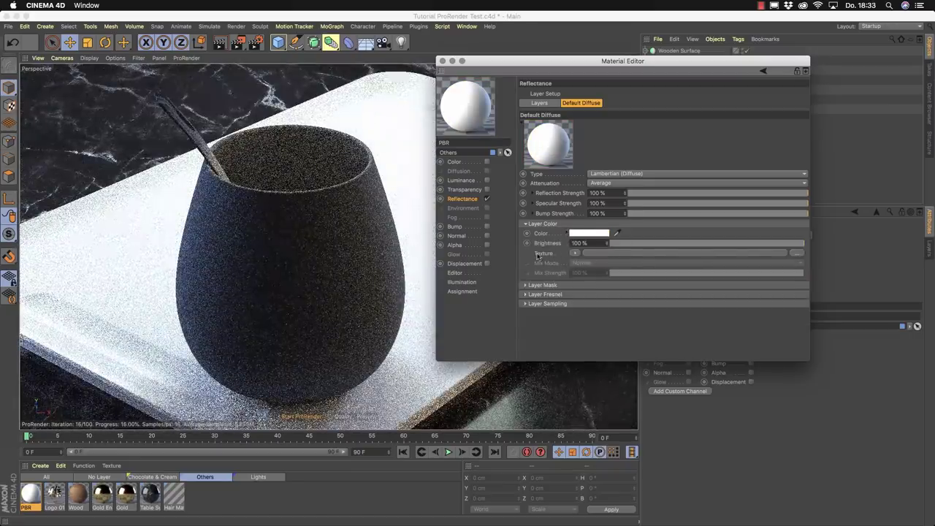
click(794, 253)
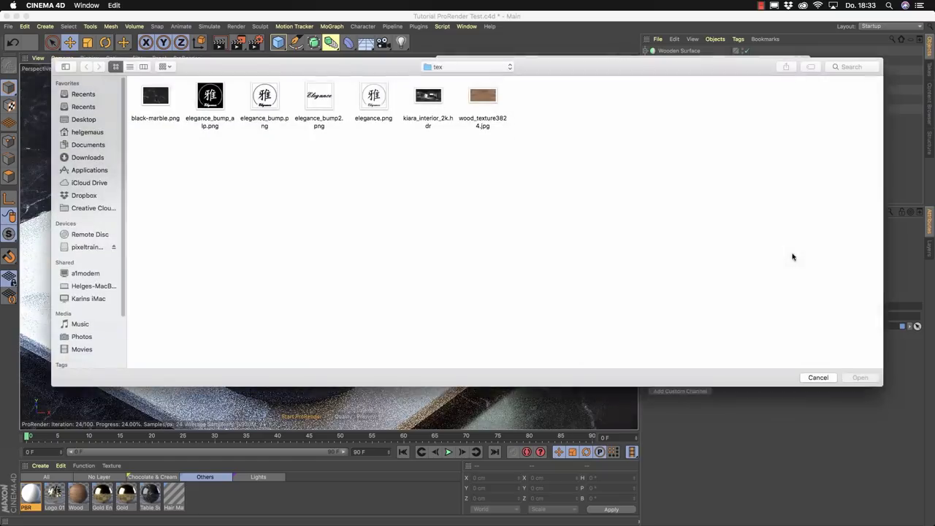
Pick wood_texture3824.jpg from the tex folder as the diffuse texture.
click(493, 105)
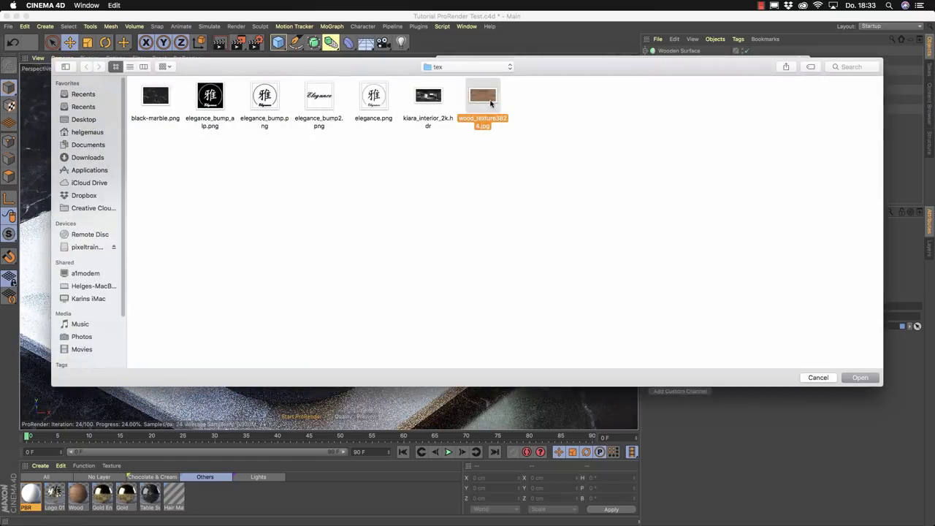
click(862, 378)
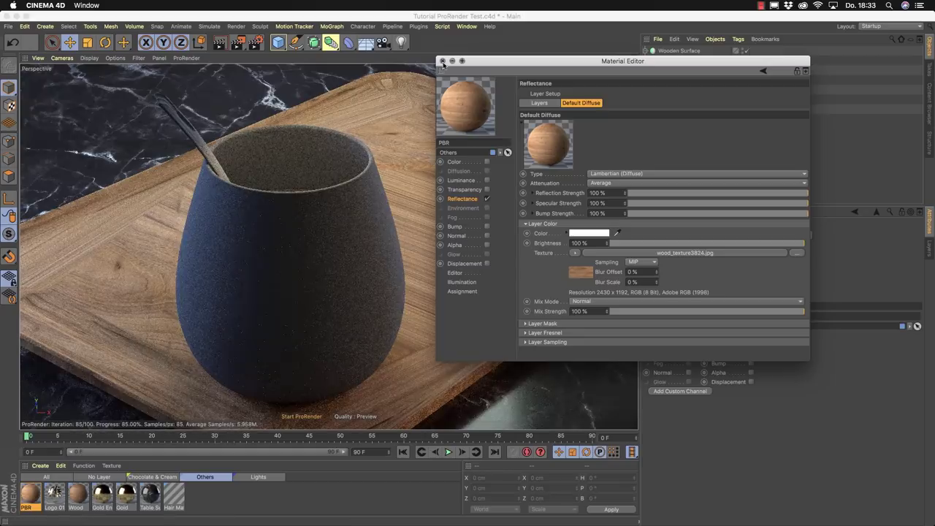
Close the Material Editor and set the Surface's texture tag projection to Cubic.
click(442, 61)
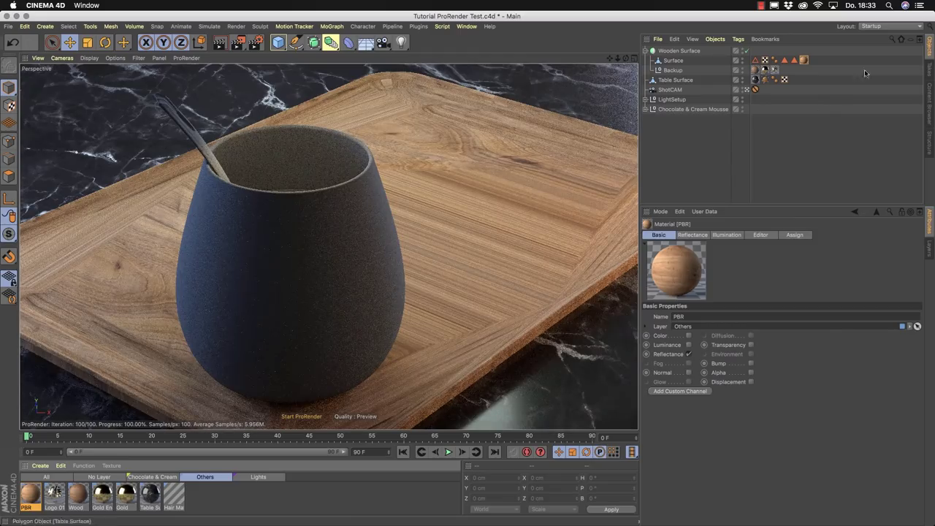
click(673, 61)
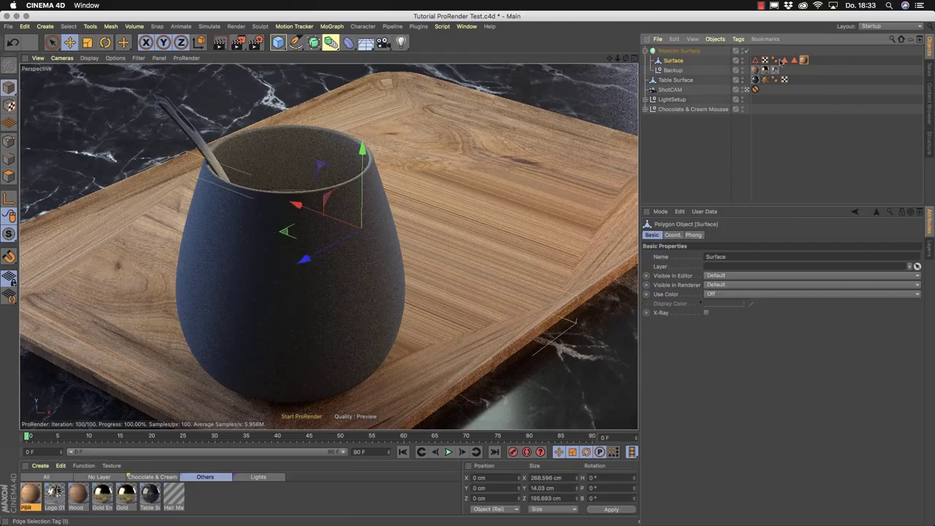
click(804, 61)
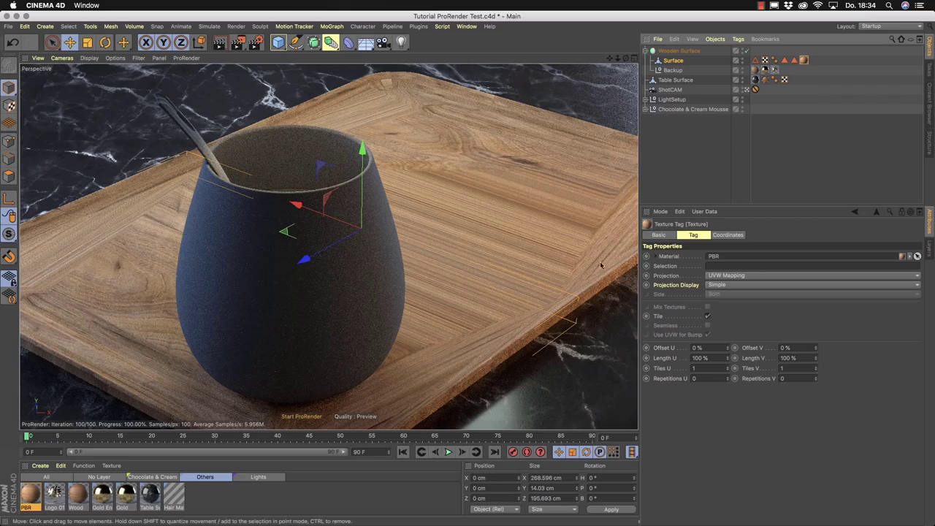
click(917, 275)
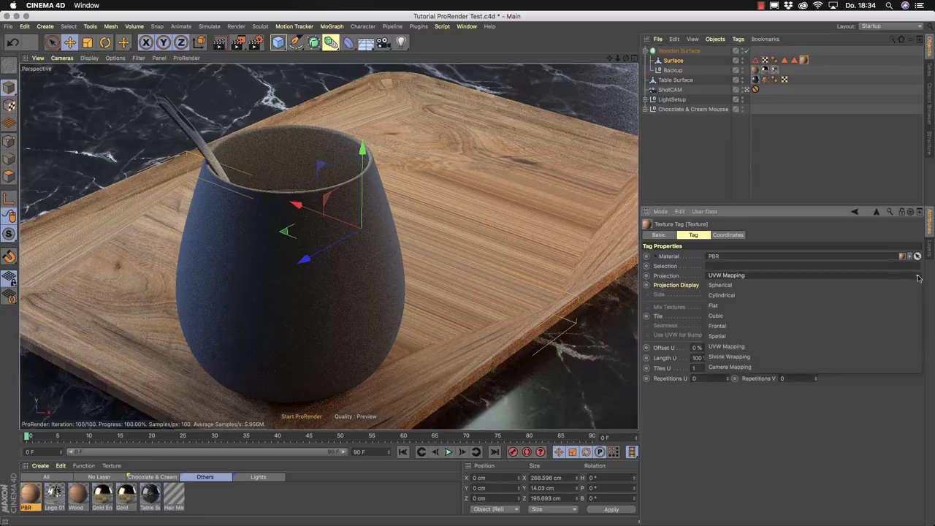
click(716, 317)
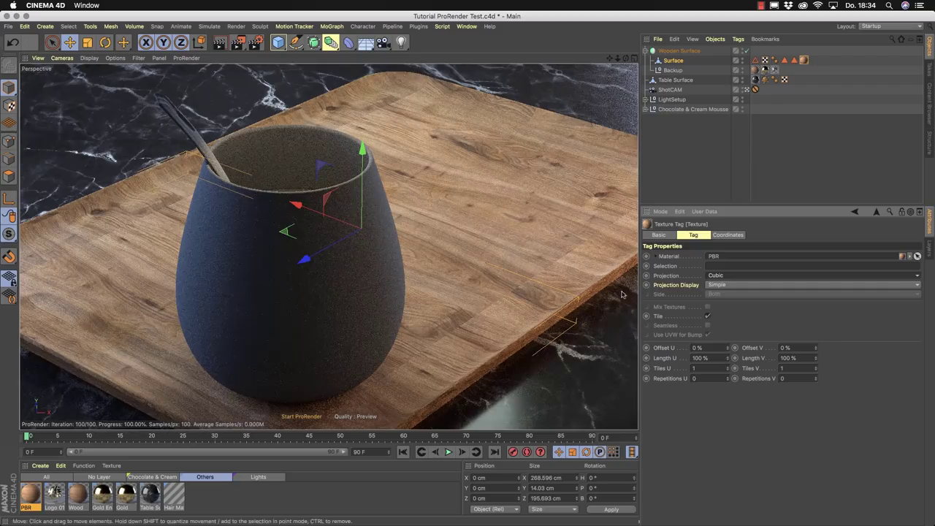
Show the texture projection box and orbit to a wide, steeper view of the board.
click(10, 106)
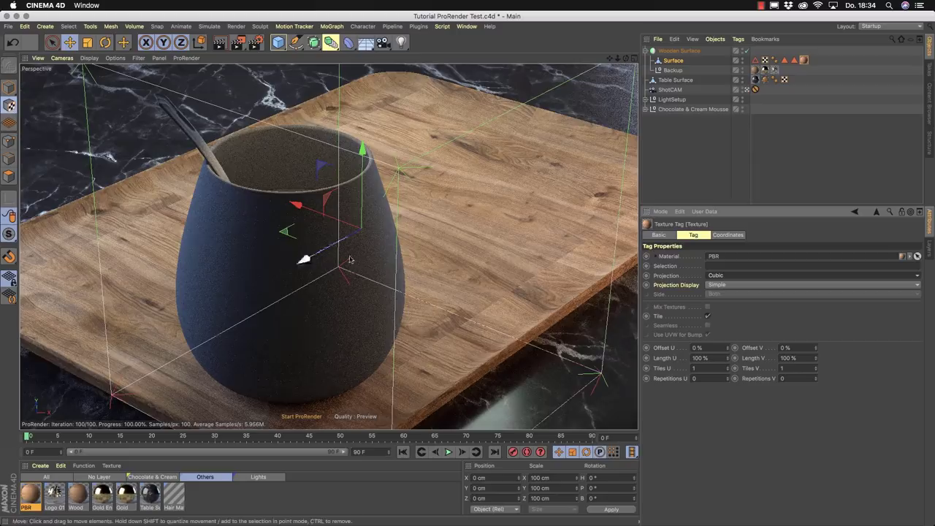
alt+drag(449, 270, 361, 272)
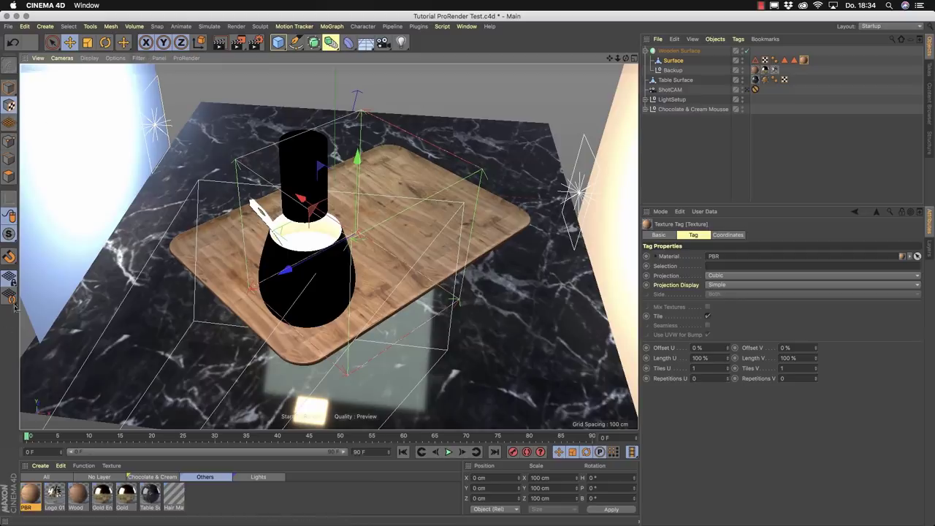
mouse_move(357, 271)
alt+mouse_down()
mouse_move(358, 300)
mouse_move(362, 228)
mouse_move(387, 234)
mouse_move(315, 291)
mouse_move(367, 270)
mouse_move(358, 268)
alt+mouse_up()
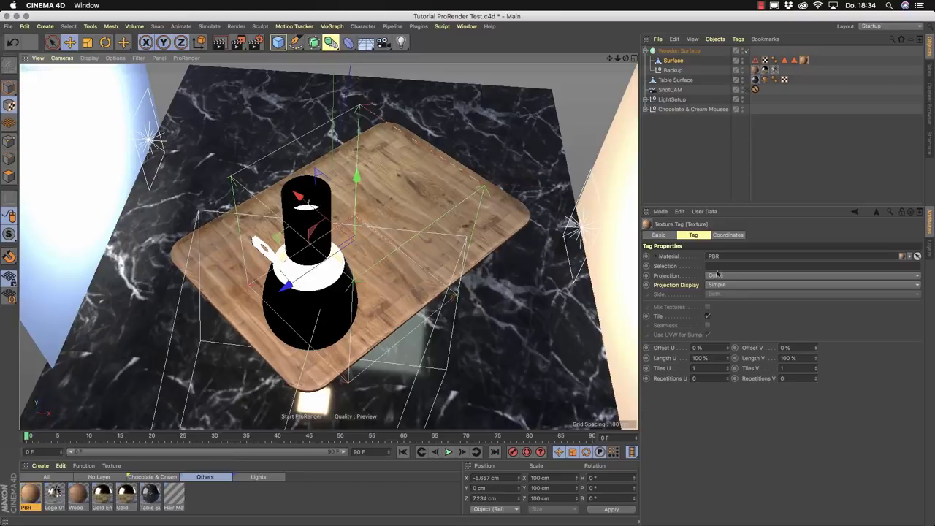
alt+drag(329, 241, 302, 204)
Stretch the texture box along Z to 101.965 cm and rotate it to H -90°.
click(87, 42)
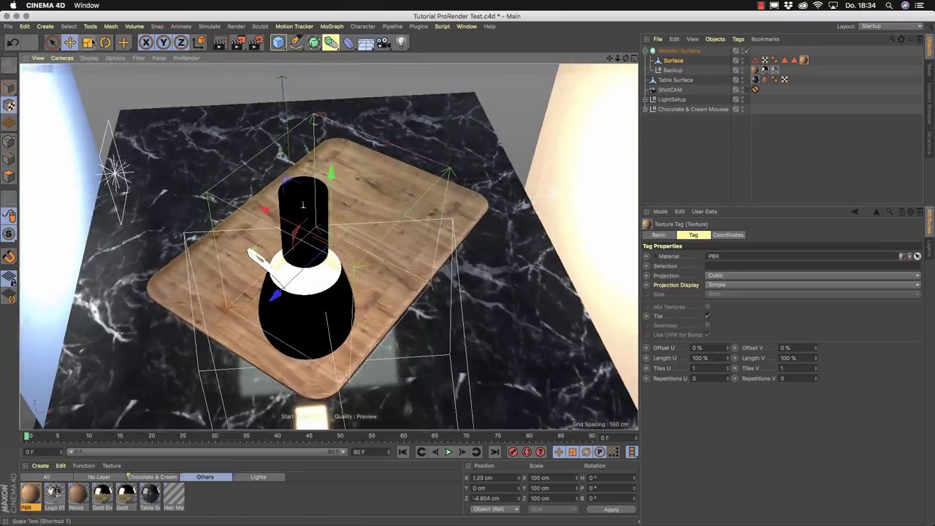
mouse_move(272, 298)
mouse_down()
mouse_move(257, 310)
mouse_move(278, 278)
mouse_move(271, 291)
mouse_move(283, 287)
mouse_move(273, 297)
mouse_up()
click(105, 42)
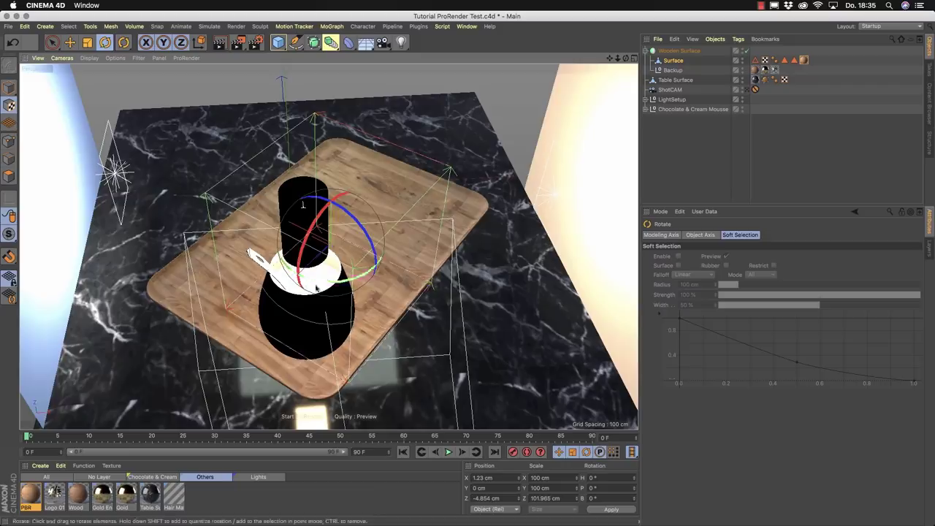
drag(329, 286, 529, 167)
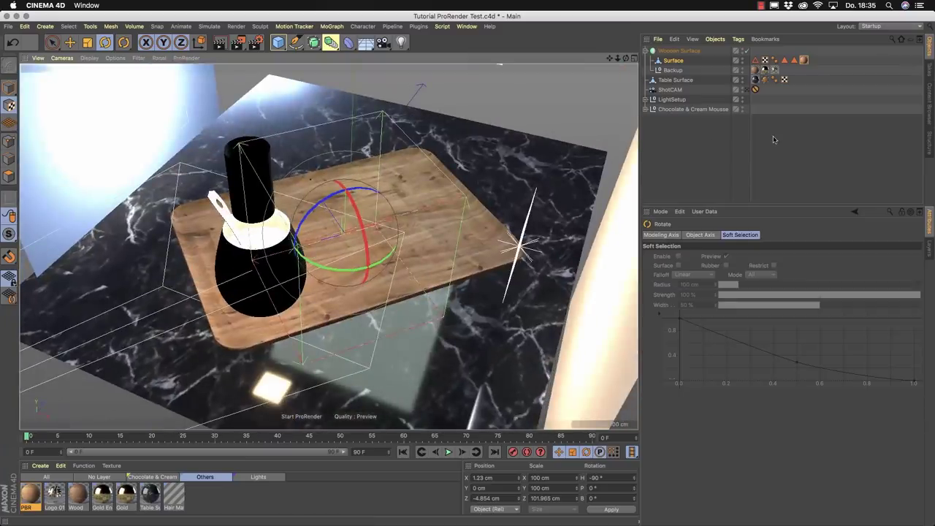
alt+drag(495, 249, 431, 245)
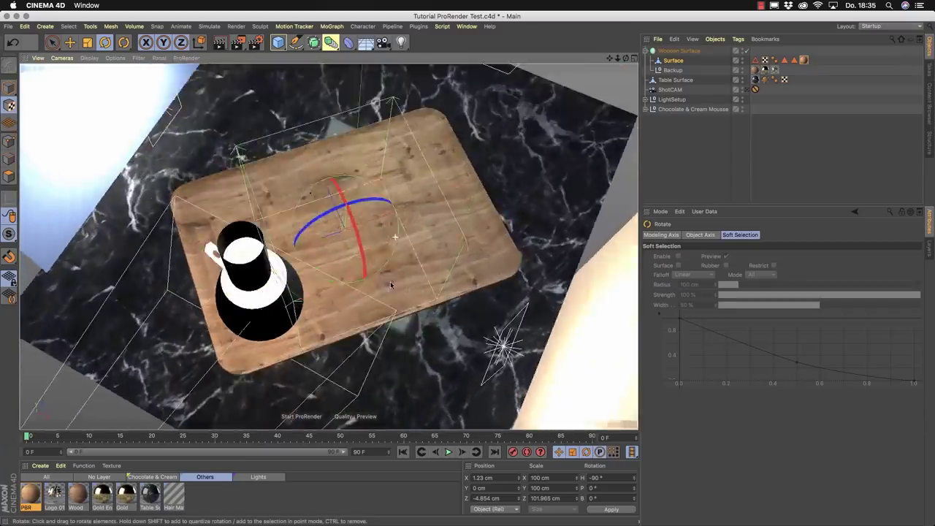
scroll(423, 241, up, 5)
scroll(365, 232, down, 5)
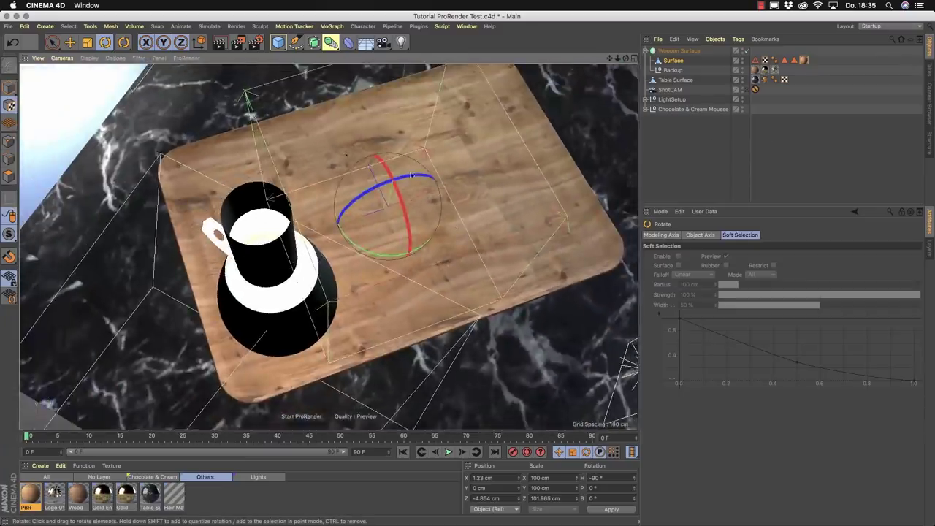
Set the PBR texture tag's Projection Display to Solid.
click(803, 59)
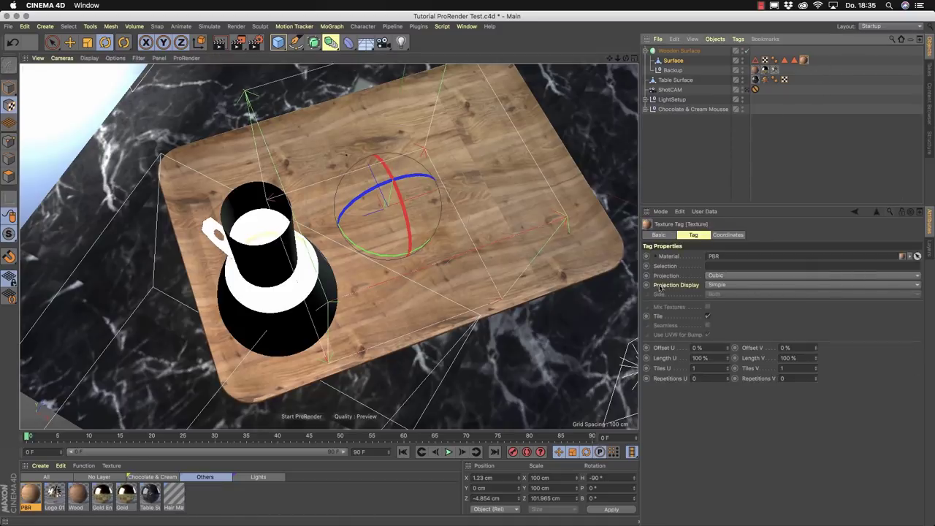
click(733, 285)
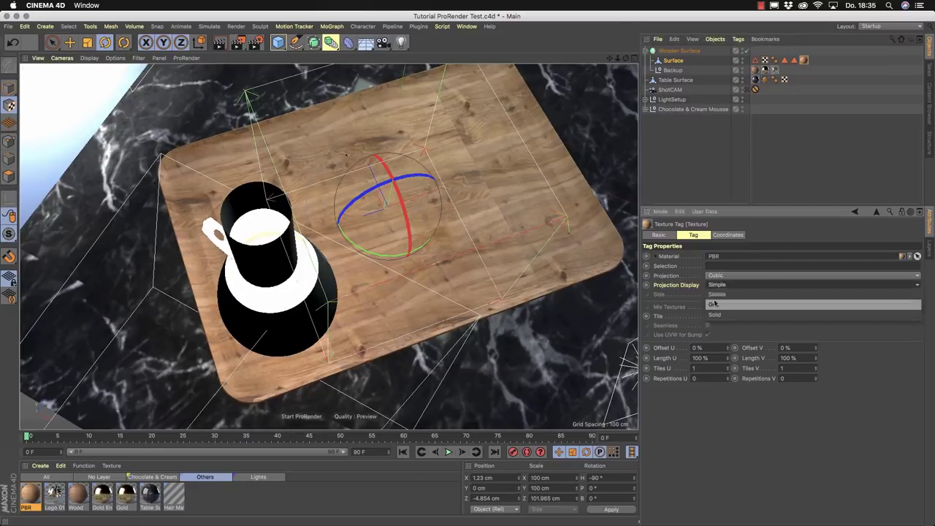
click(720, 303)
click(729, 286)
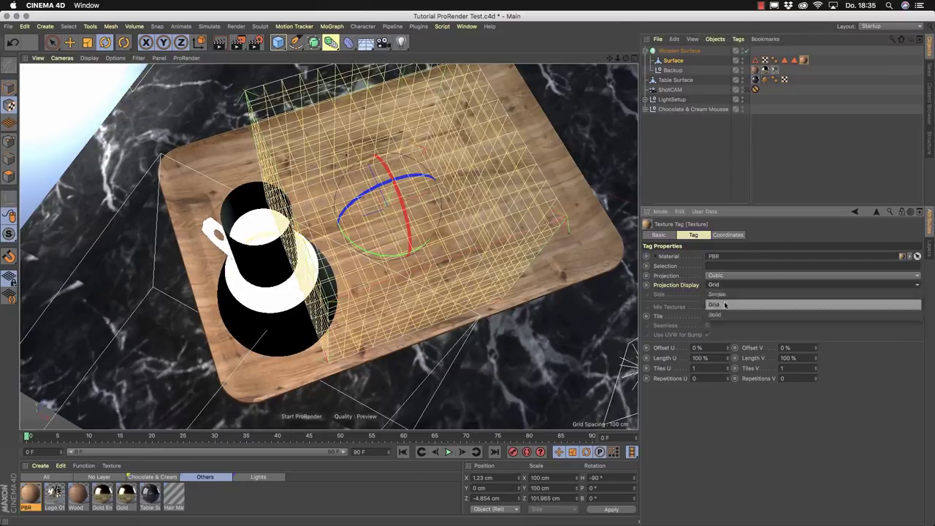
click(720, 314)
mouse_move(395, 241)
alt+mouse_down()
mouse_move(366, 226)
mouse_move(409, 168)
mouse_move(424, 234)
mouse_move(407, 241)
mouse_move(415, 230)
mouse_move(383, 230)
mouse_move(385, 239)
mouse_move(302, 136)
mouse_move(387, 234)
alt+mouse_up()
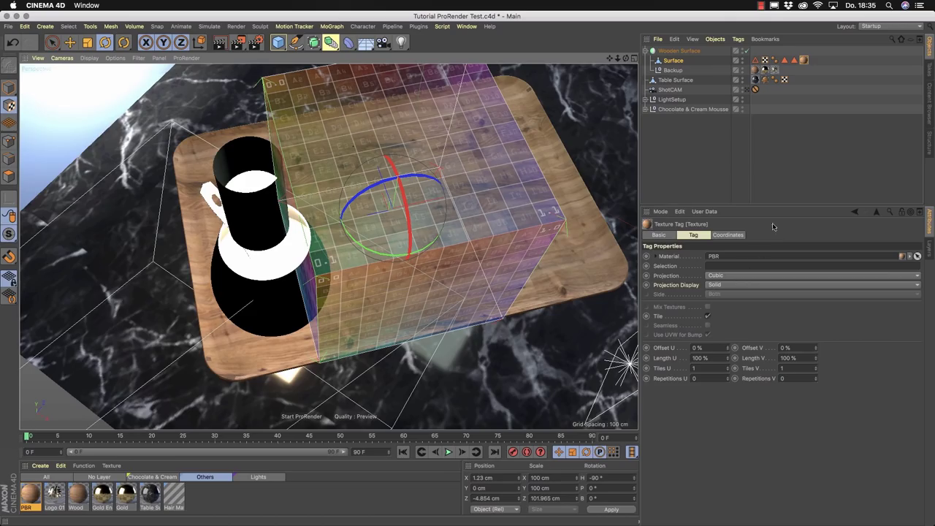
Switch the texture projection from Cubic to Flat and inspect it from above.
click(729, 278)
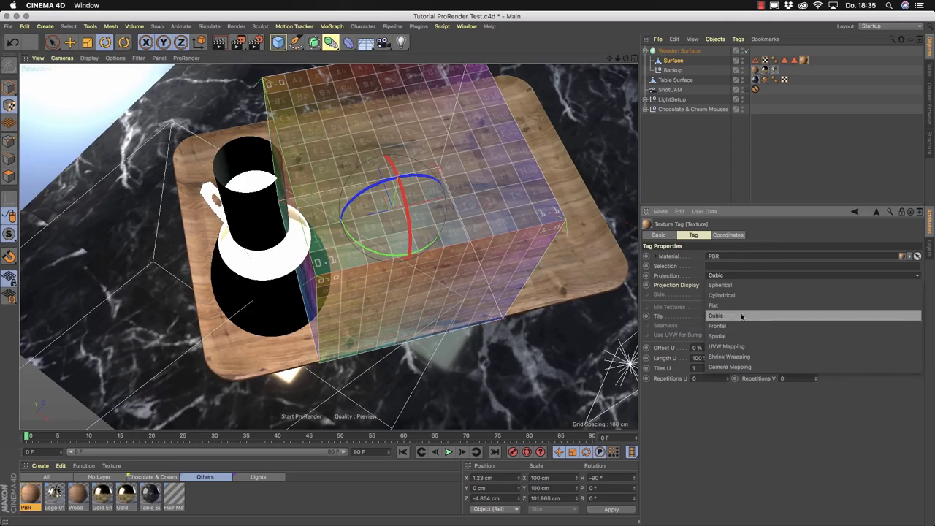
click(746, 307)
alt+drag(307, 168, 375, 149)
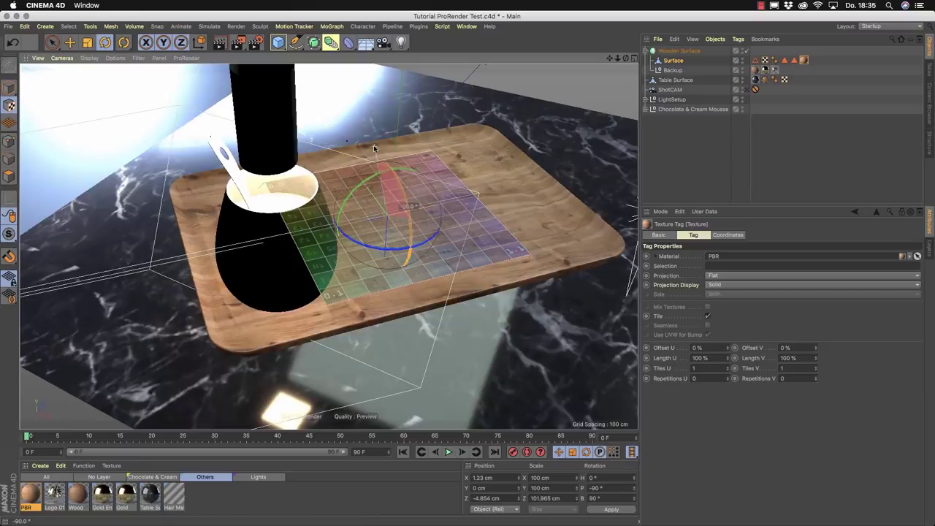
alt+drag(452, 236, 463, 300)
click(803, 62)
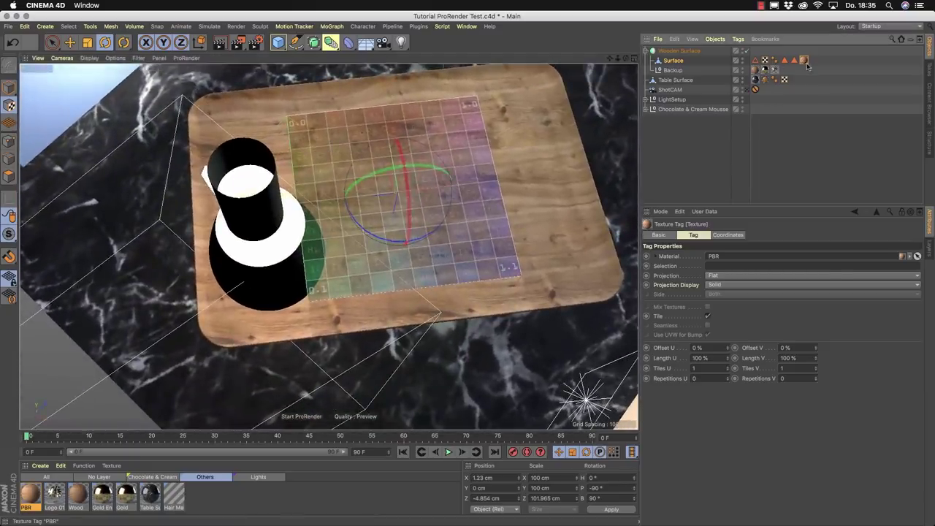
right_click(805, 63)
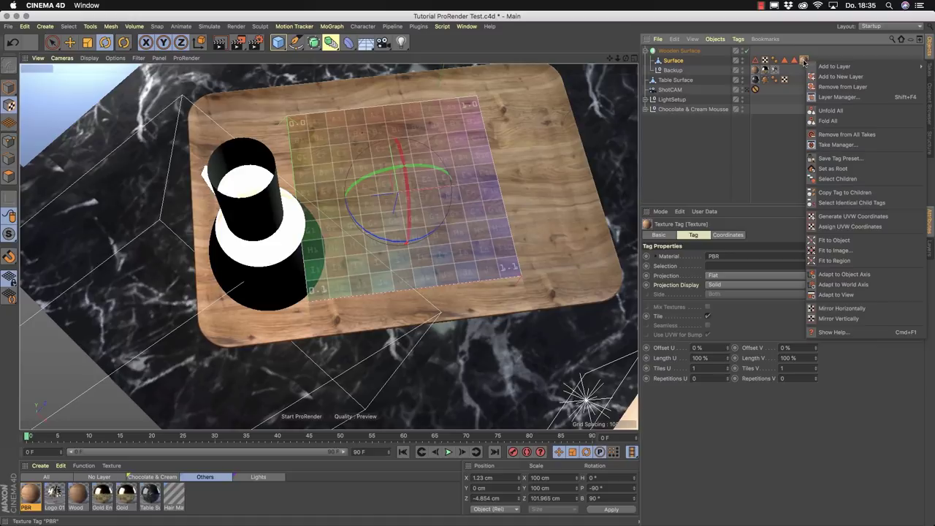
Fit the flat projection to the board, then return to Model mode and deselect the board.
click(856, 241)
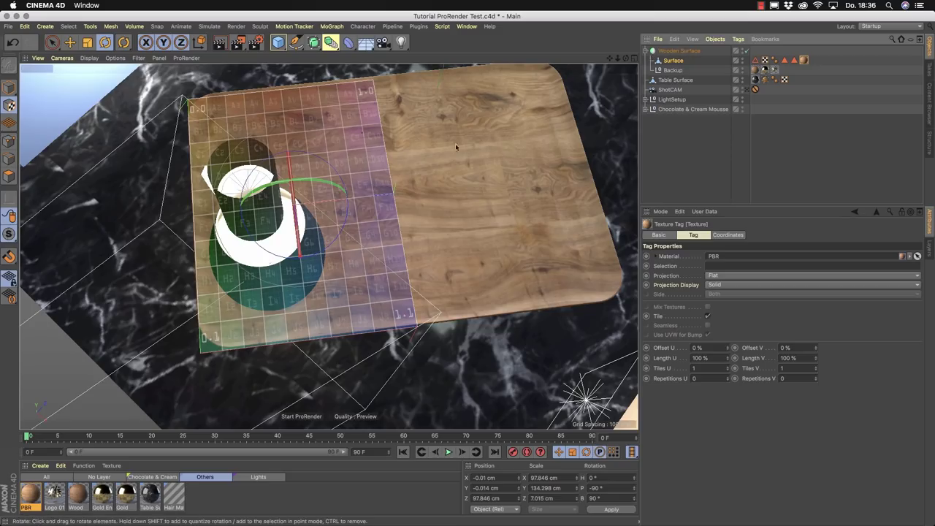
click(52, 42)
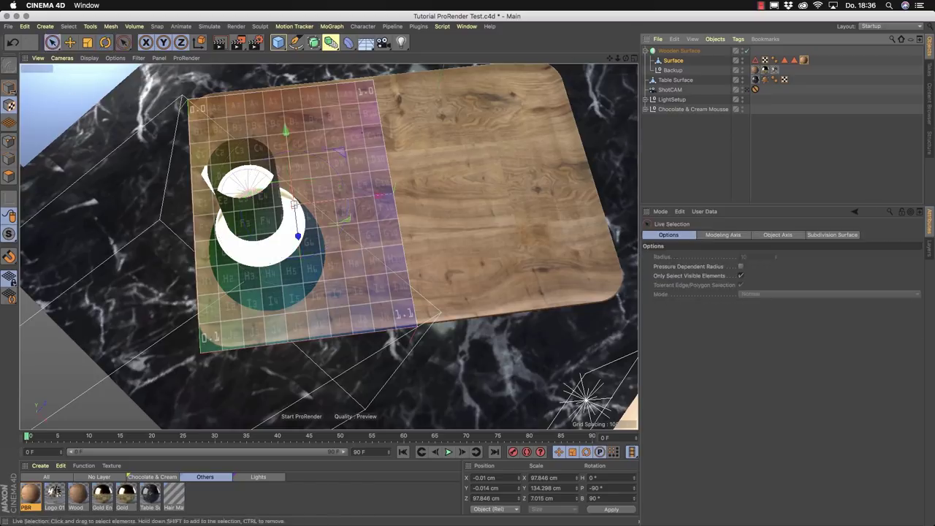
click(9, 87)
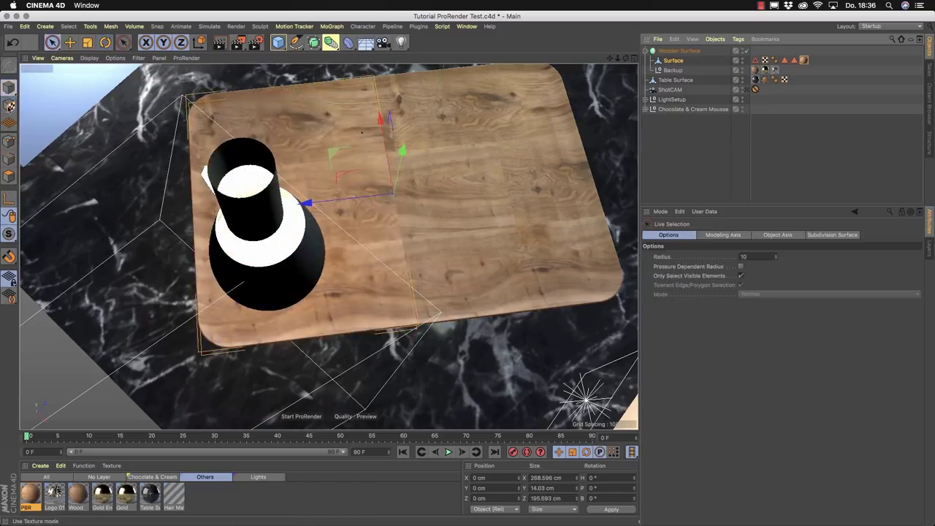
alt+drag(76, 70, 545, 184)
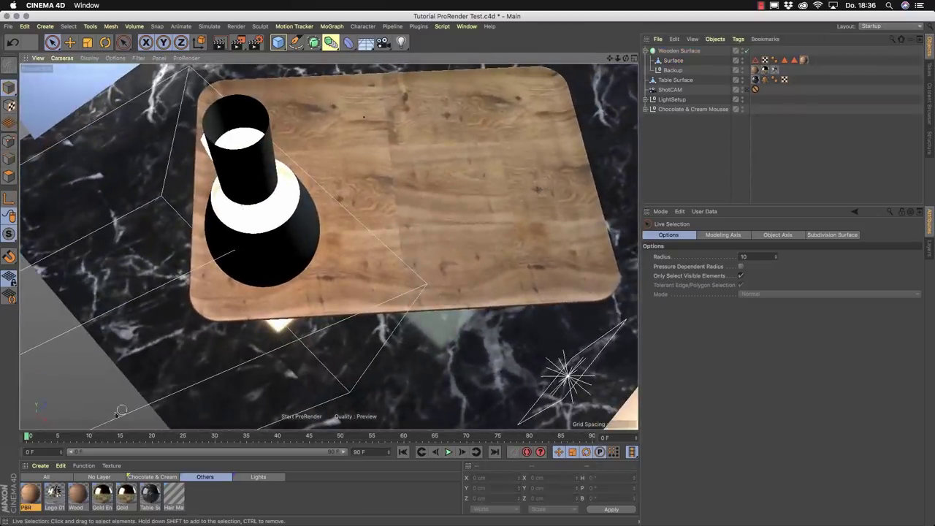
Reopen the PBR material and bring up the Add list under Reflectance Layers.
double_click(31, 494)
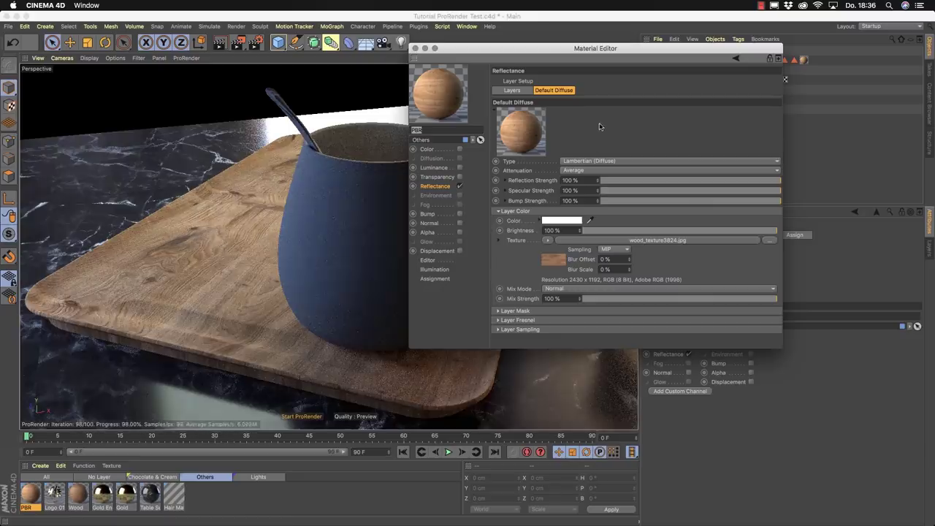
click(512, 90)
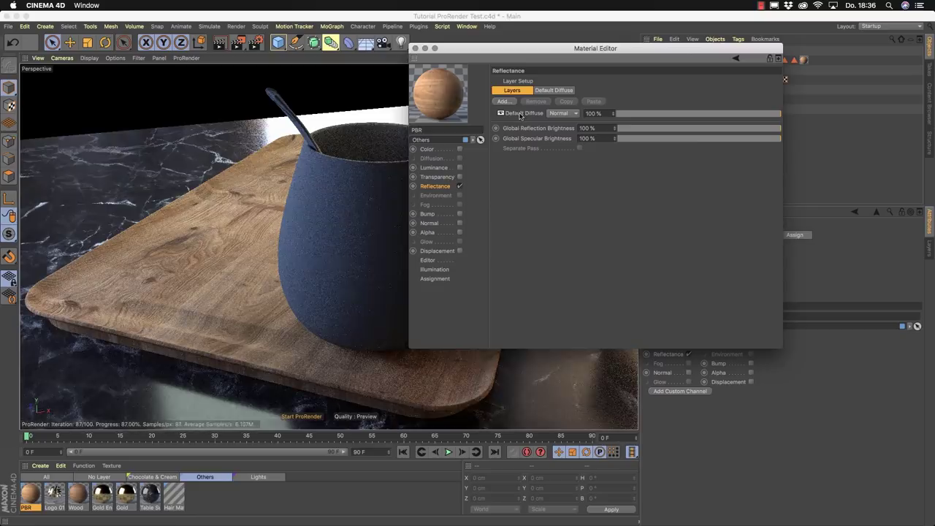
click(509, 105)
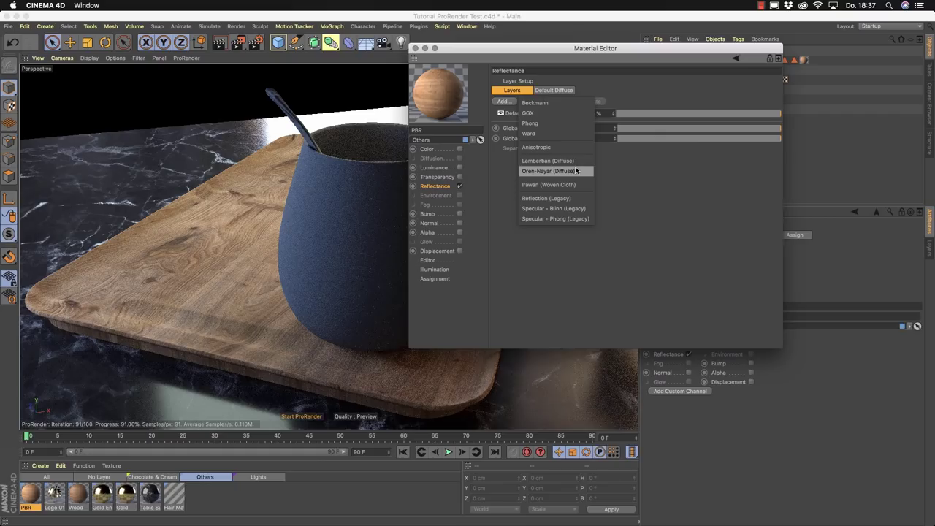
Add a GGX reflection layer, rename it 'GGX', and show its settings.
click(532, 114)
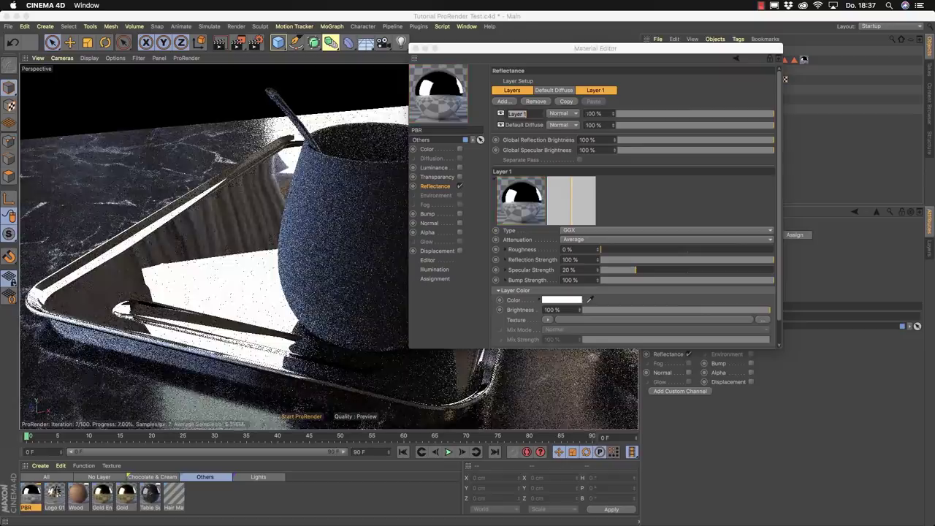
text(GGX)
key(Return)
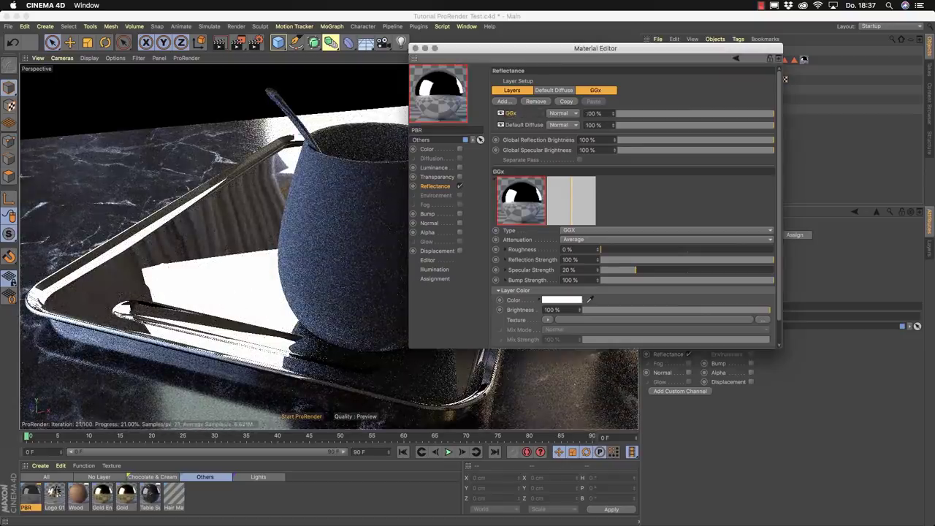
double_click(512, 114)
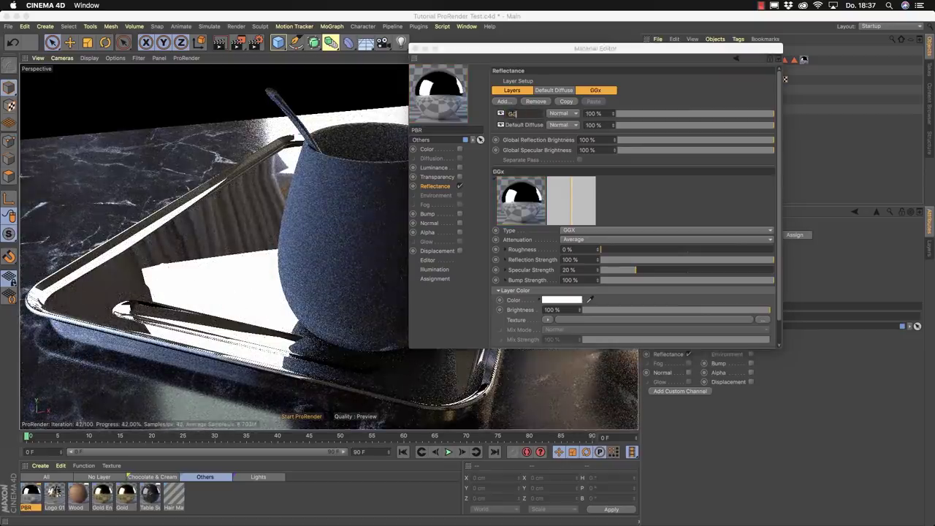
text(GGX)
key(Return)
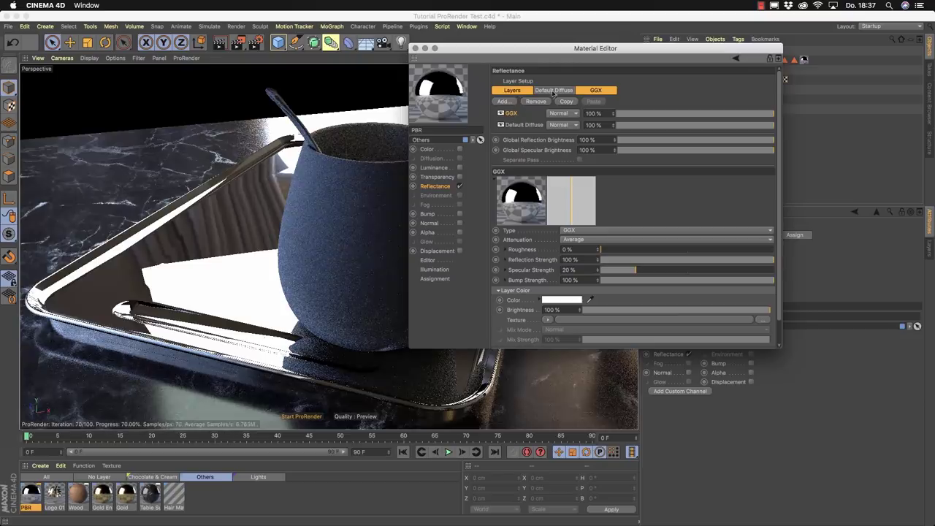
click(594, 91)
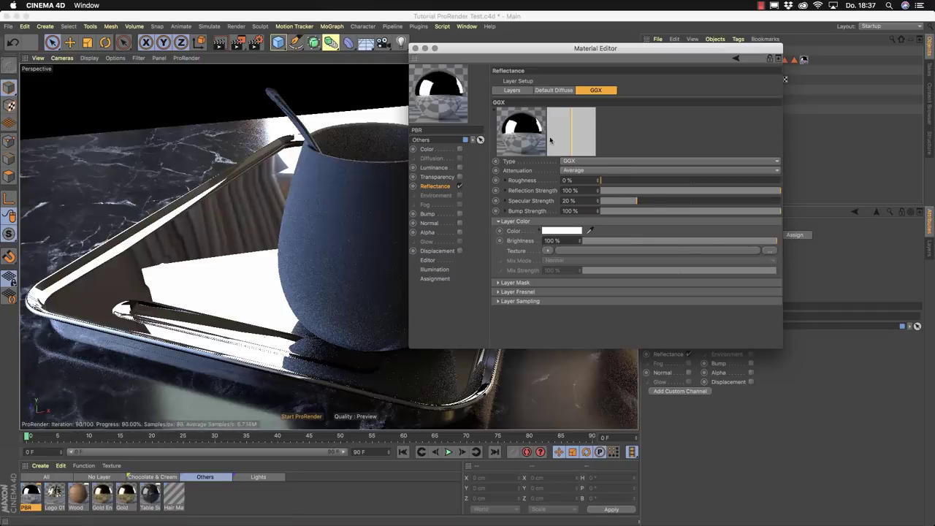
Give the GGX layer 8 % roughness with Additive attenuation, then expand its Layer Fresnel section.
drag(600, 180, 763, 182)
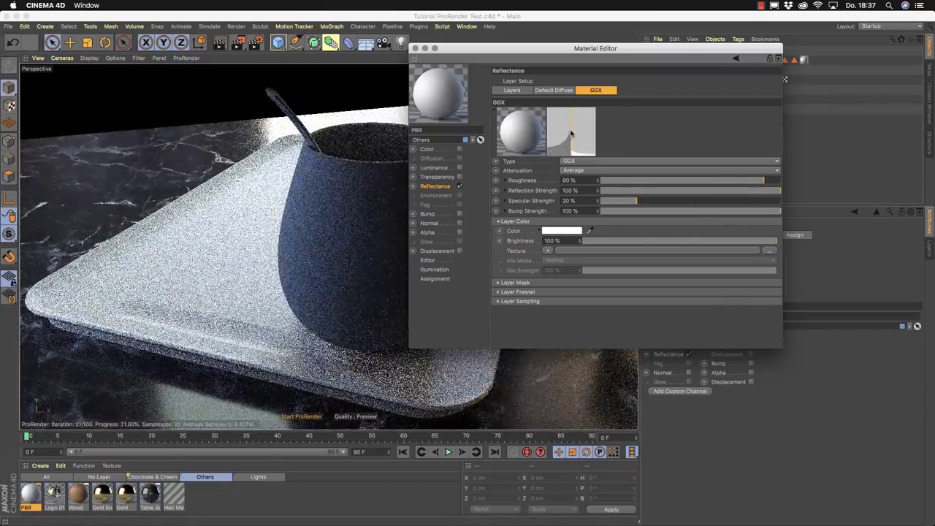
click(615, 181)
click(615, 170)
click(615, 184)
click(615, 185)
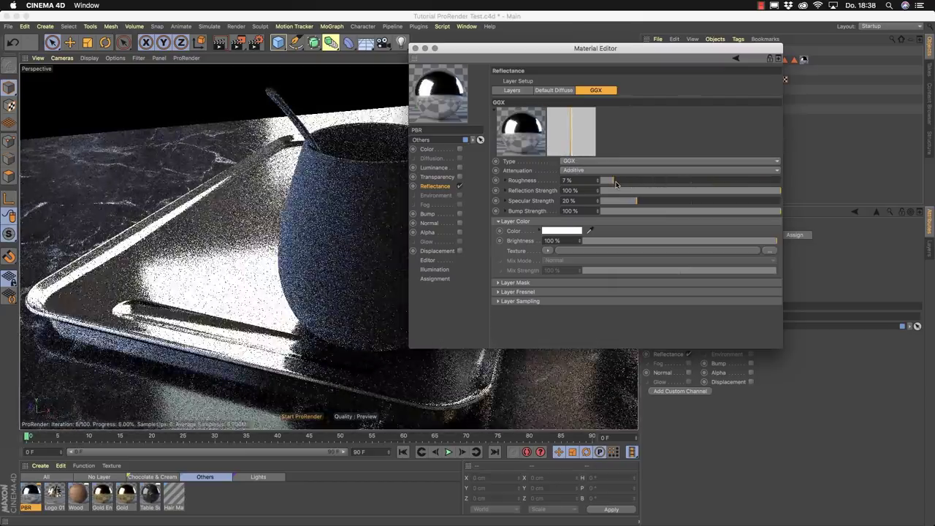
click(615, 183)
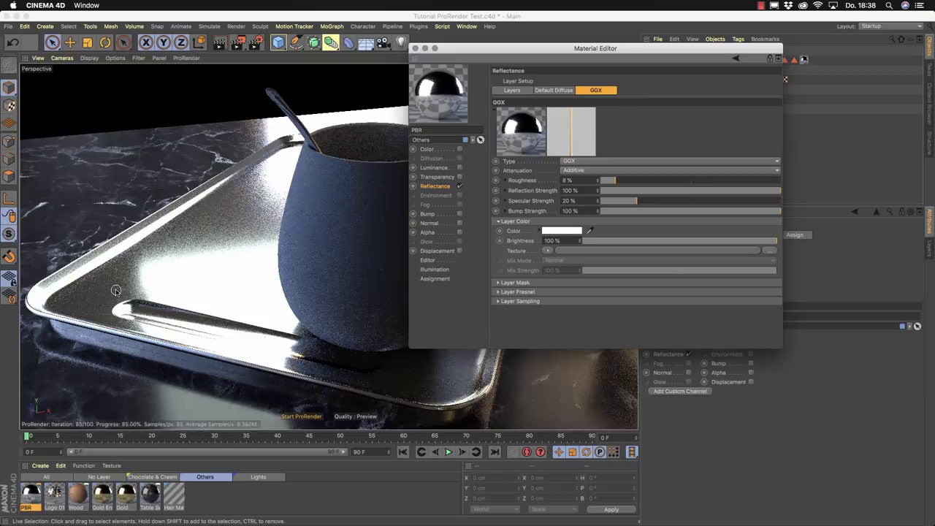
click(520, 291)
drag(777, 347, 781, 384)
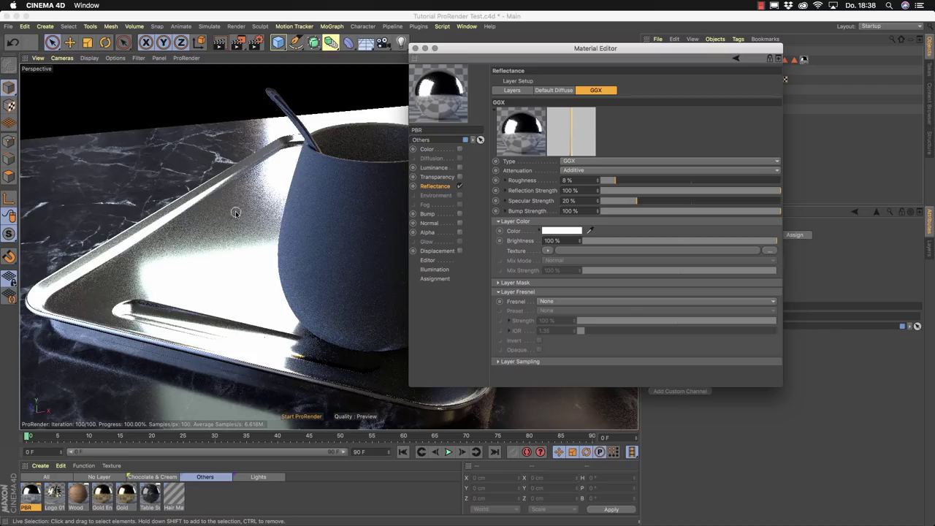
Set the GGX layer's Fresnel to Dielectric (Custom IOR 1.35) and collapse the Fresnel section.
click(577, 302)
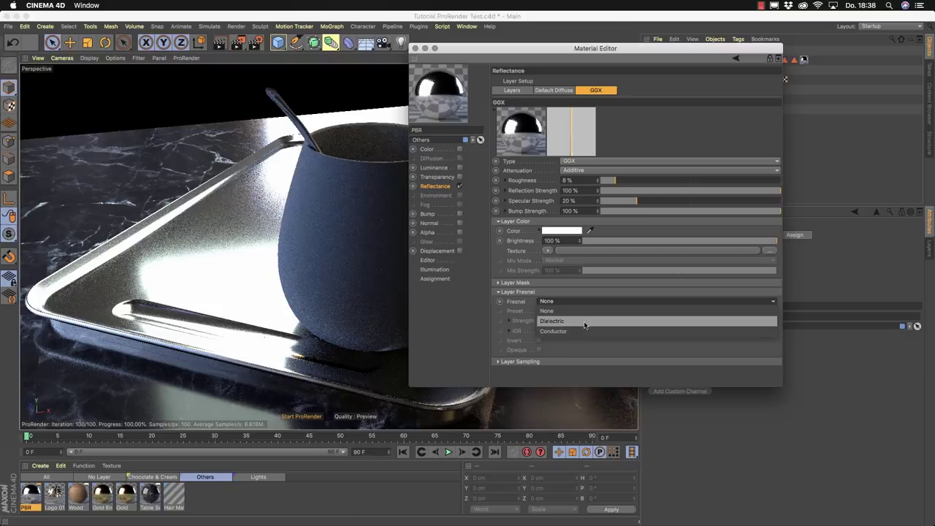
click(584, 321)
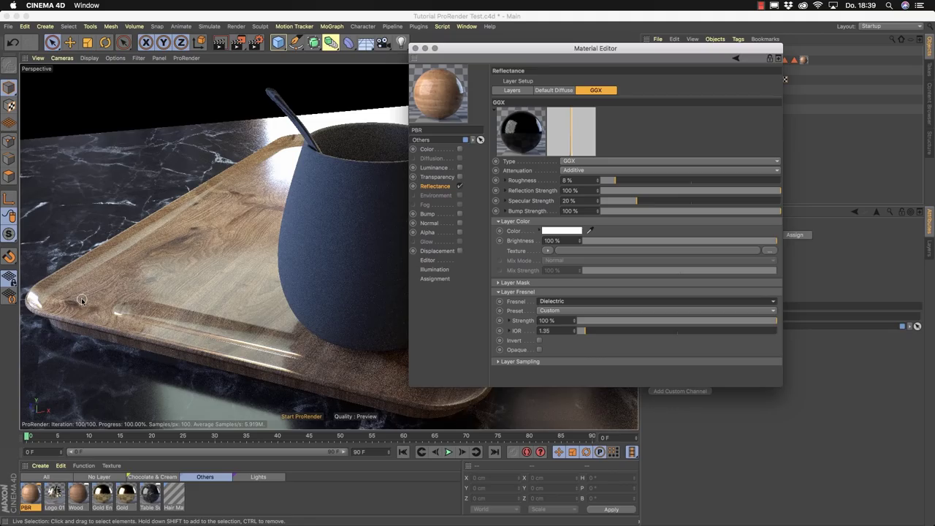
click(547, 292)
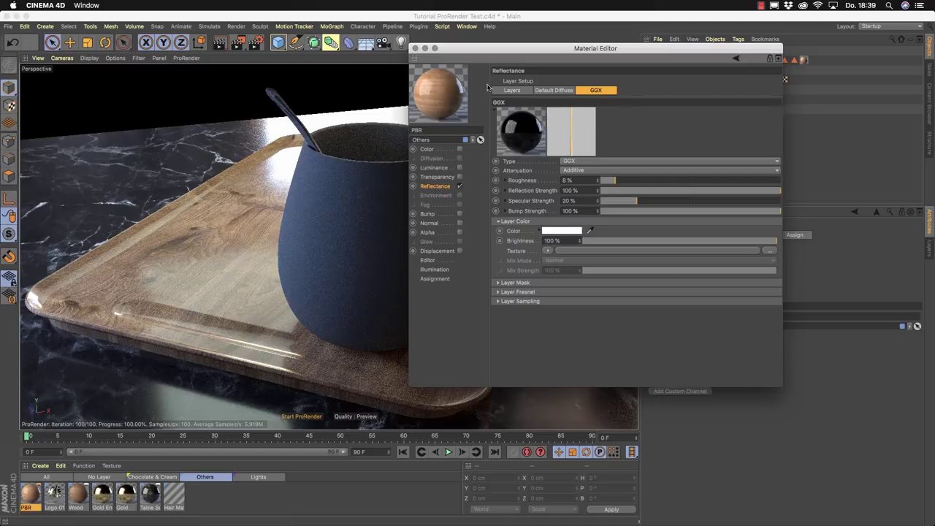
Lower the GGX layer opacity, set its layer mask amount to 35 %, and enable Bump.
click(510, 90)
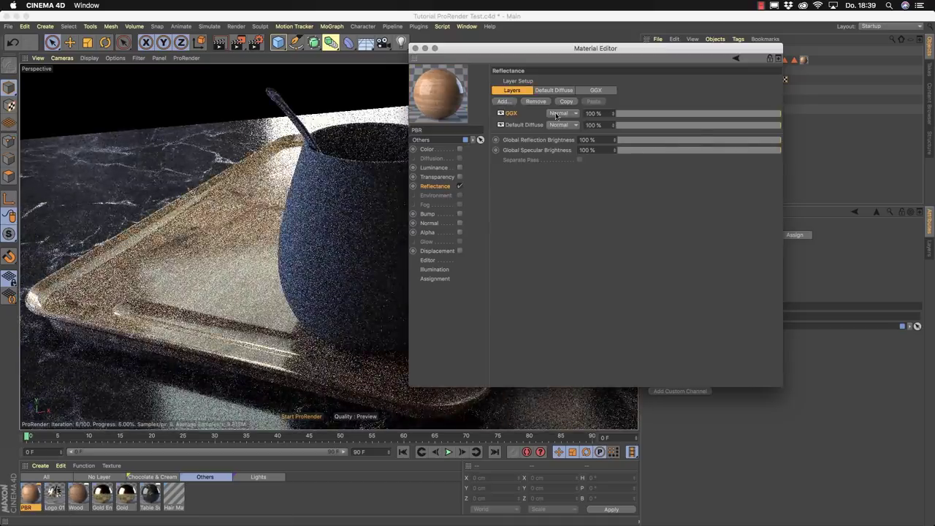
drag(784, 114, 665, 115)
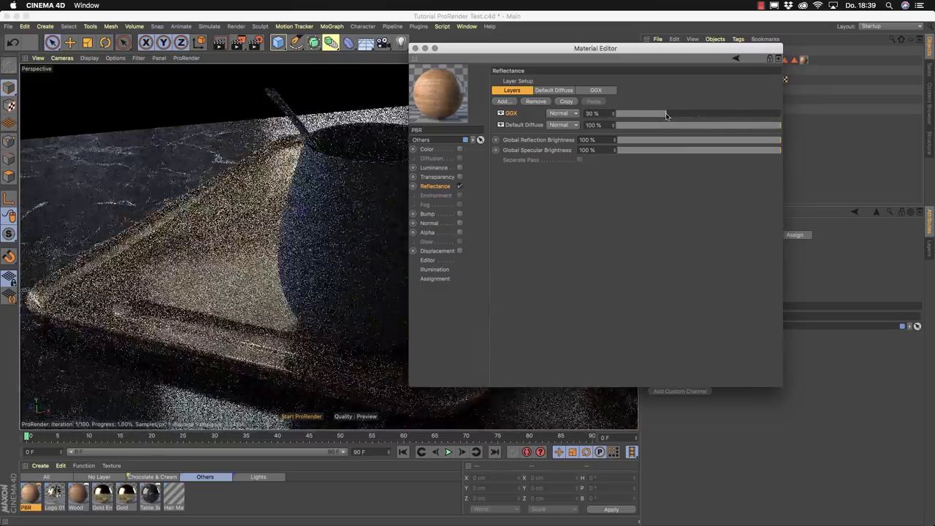
click(597, 91)
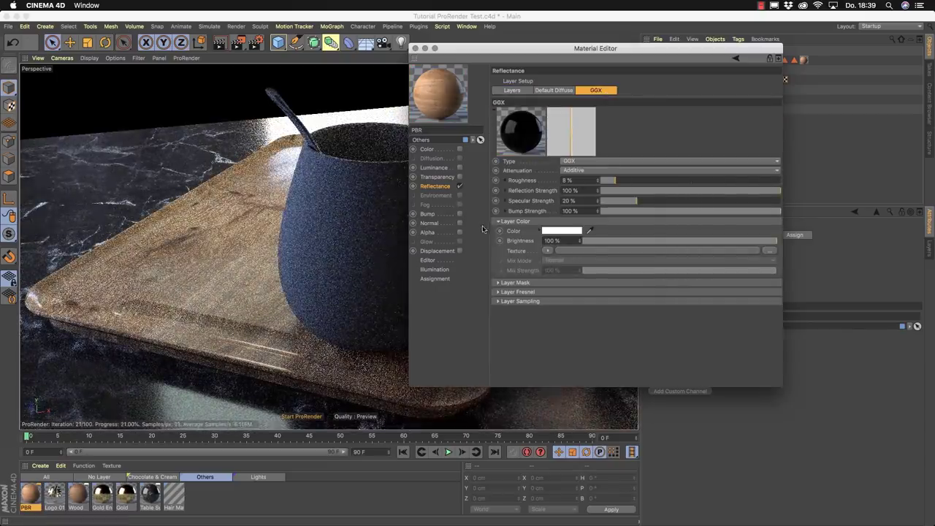
click(516, 221)
click(514, 231)
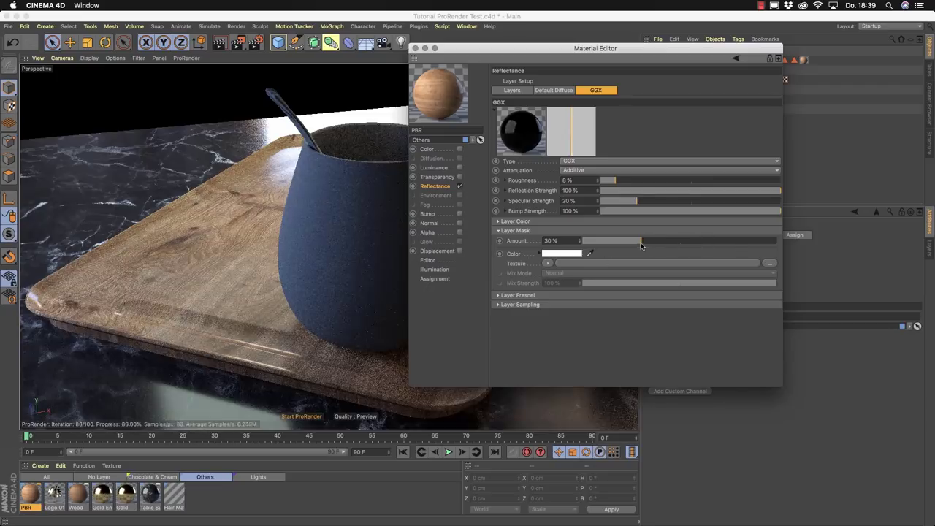
drag(650, 243, 652, 243)
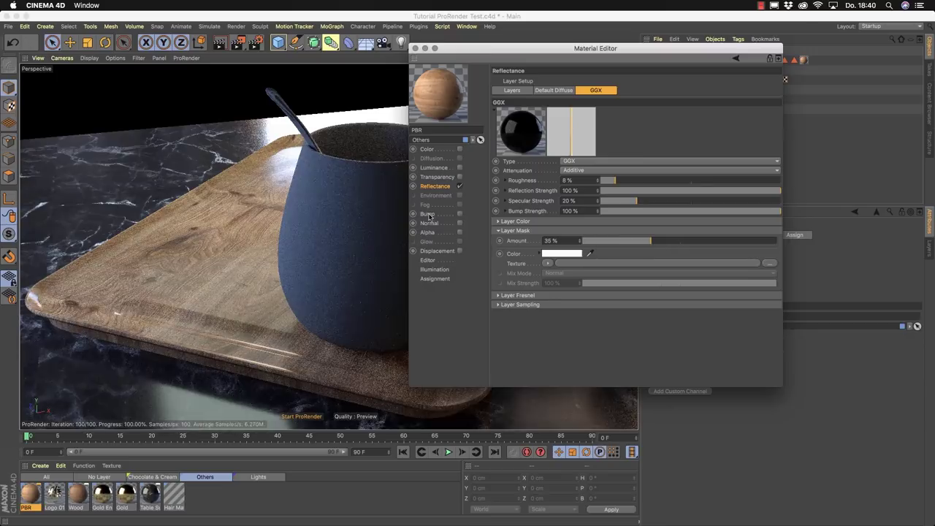
click(460, 214)
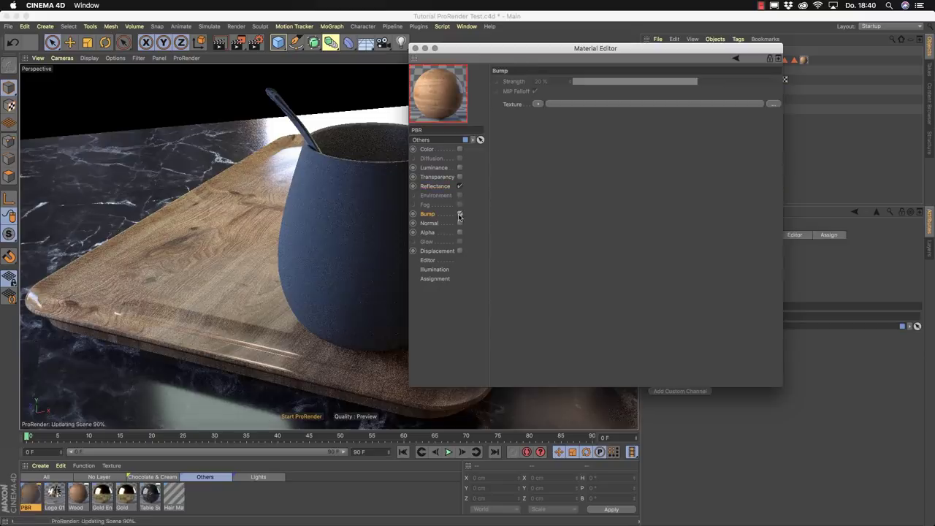
Load wood_texture3824.jpg as the Bump texture and set bump strength to -7 %.
click(772, 103)
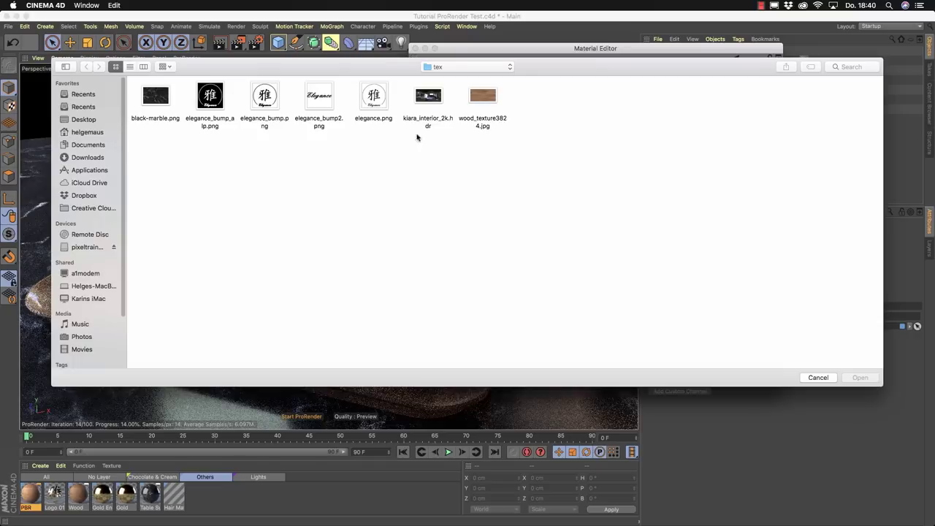
click(502, 95)
click(869, 379)
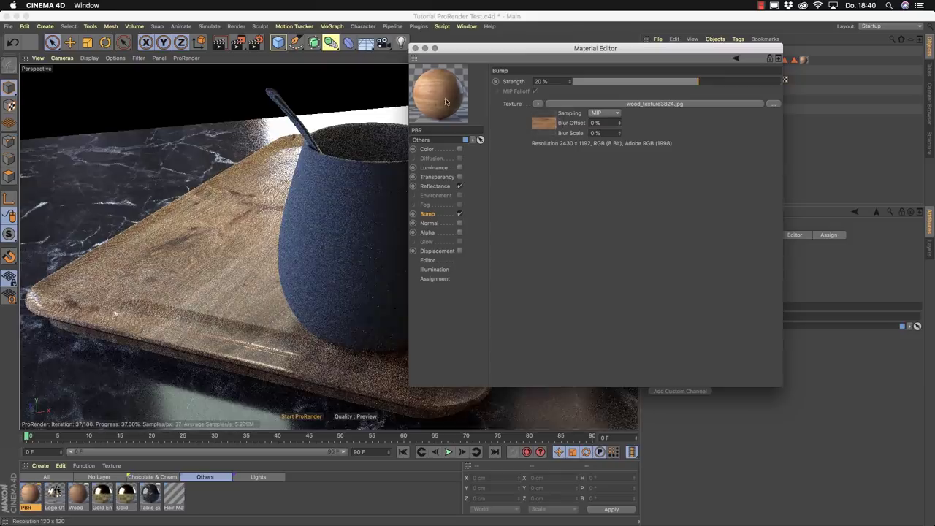
drag(696, 84, 670, 87)
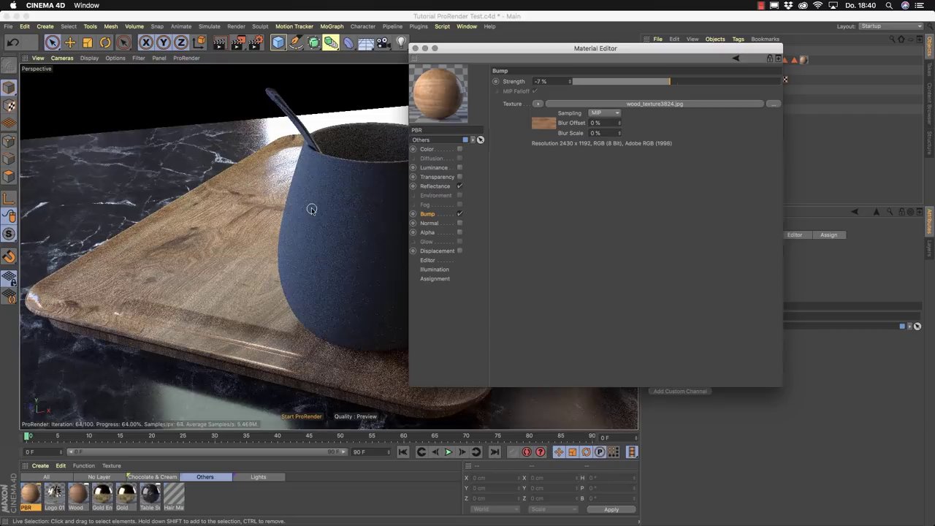
Create a new PBR material PBR.1, apply it to the cup, and open it for editing.
key(super+w)
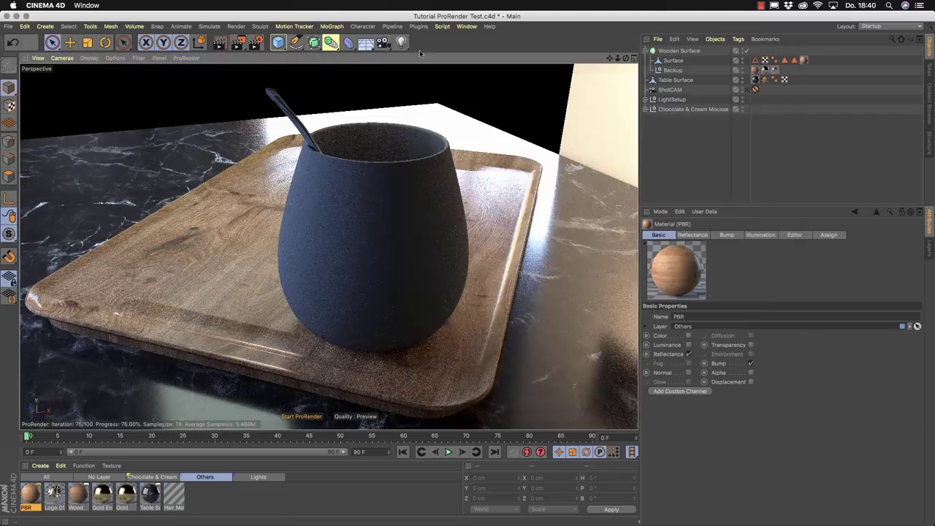
click(40, 465)
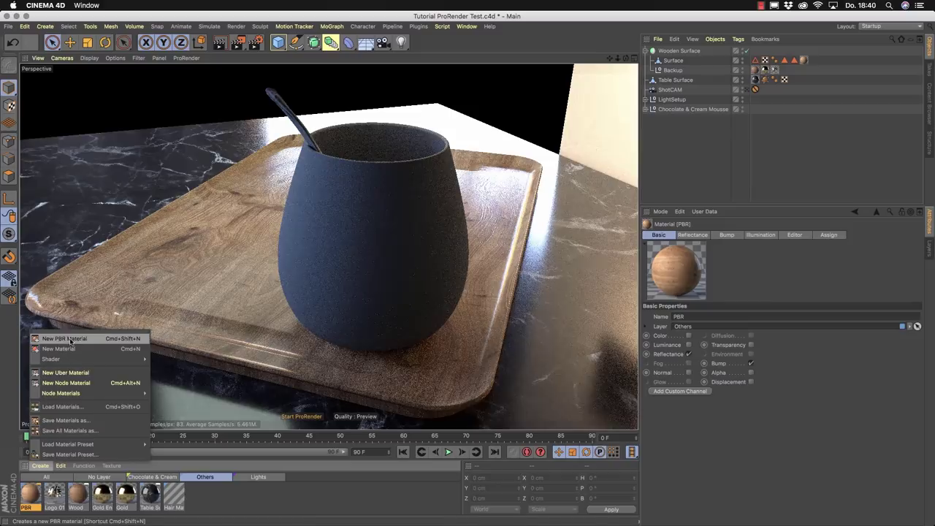
click(70, 339)
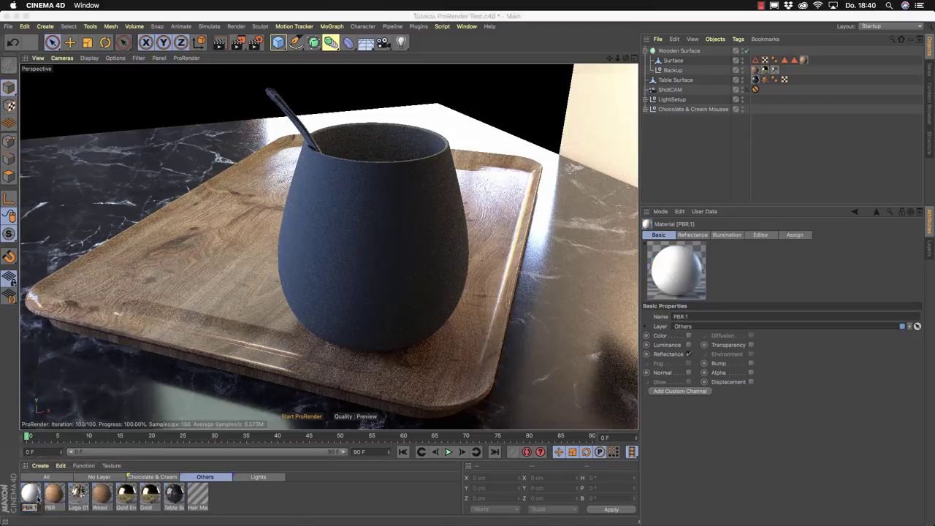
drag(33, 496, 388, 270)
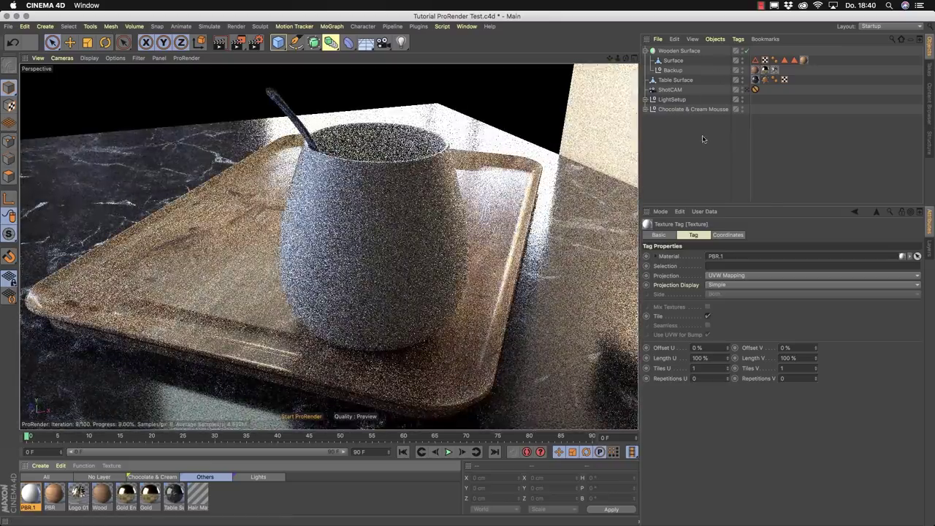
ctrl+click(645, 108)
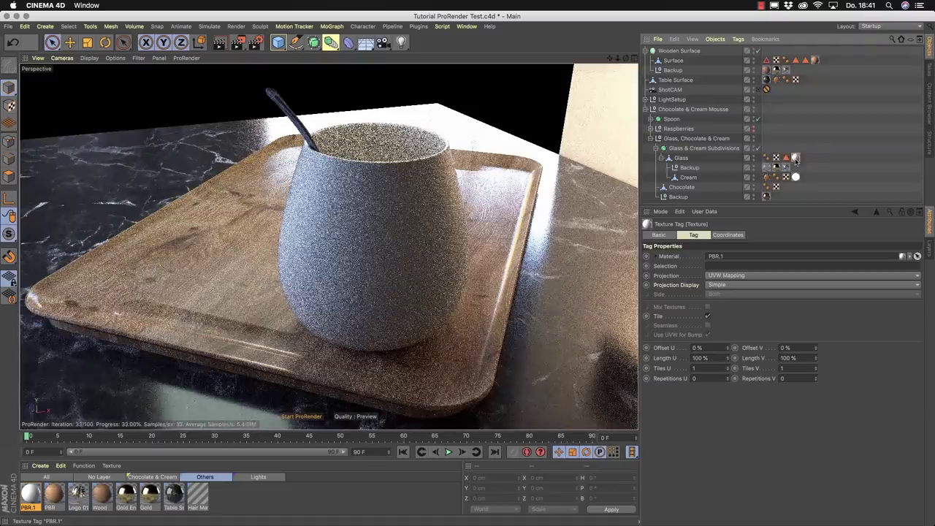
double_click(30, 495)
Move the editor aside and remove PBR.1's Default Diffuse reflectance layer.
drag(255, 66, 568, 83)
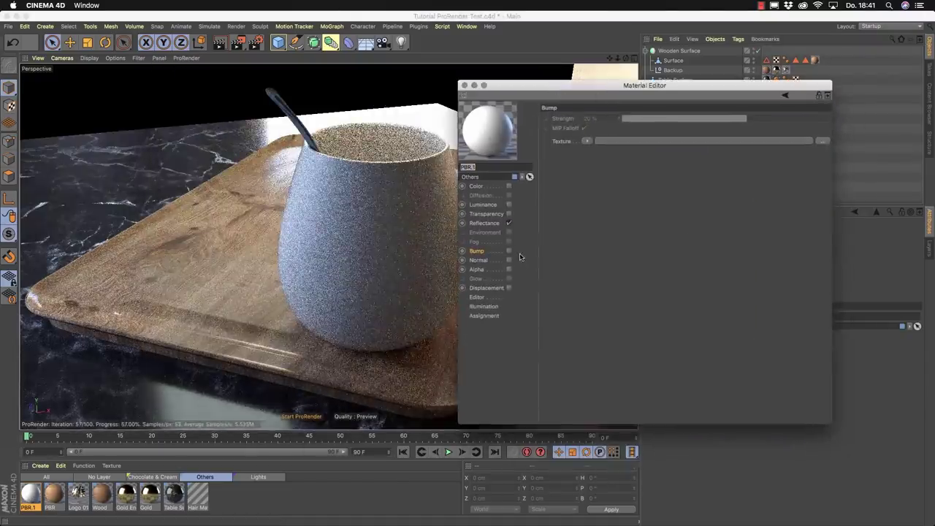
click(485, 223)
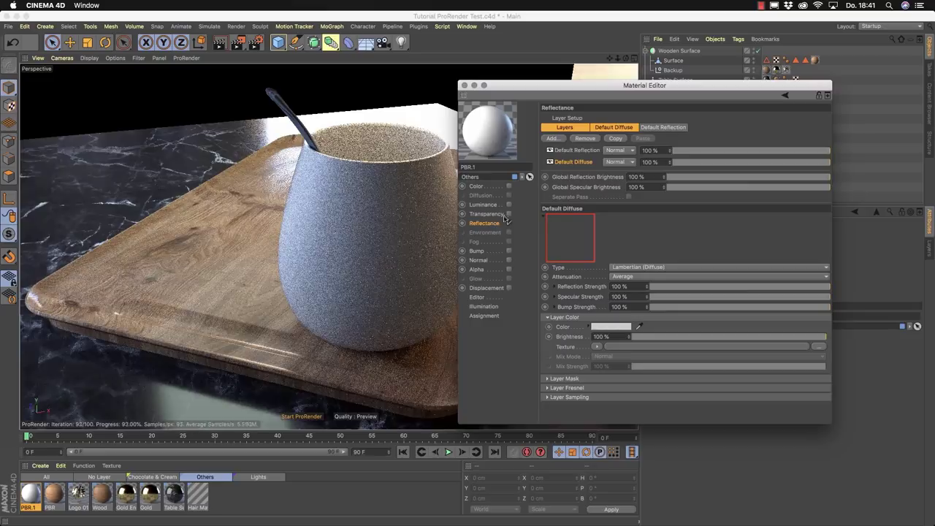
click(567, 128)
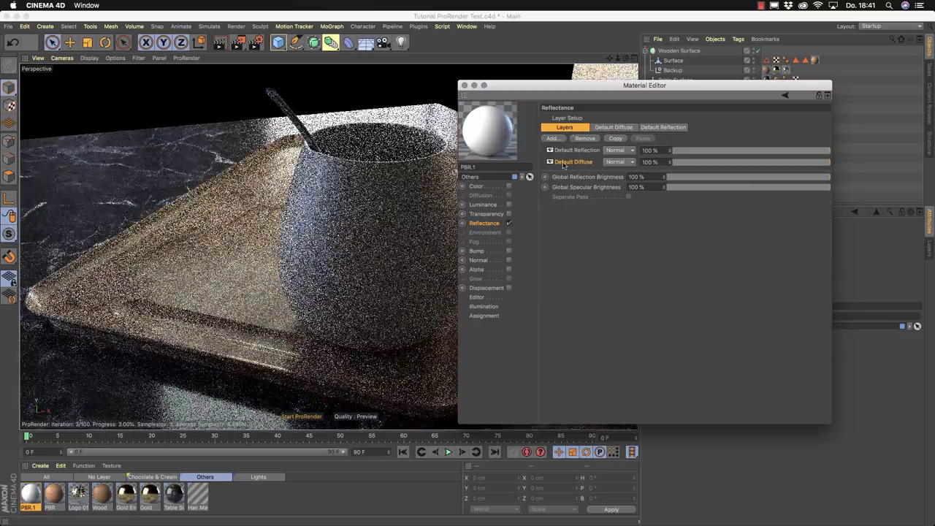
click(563, 164)
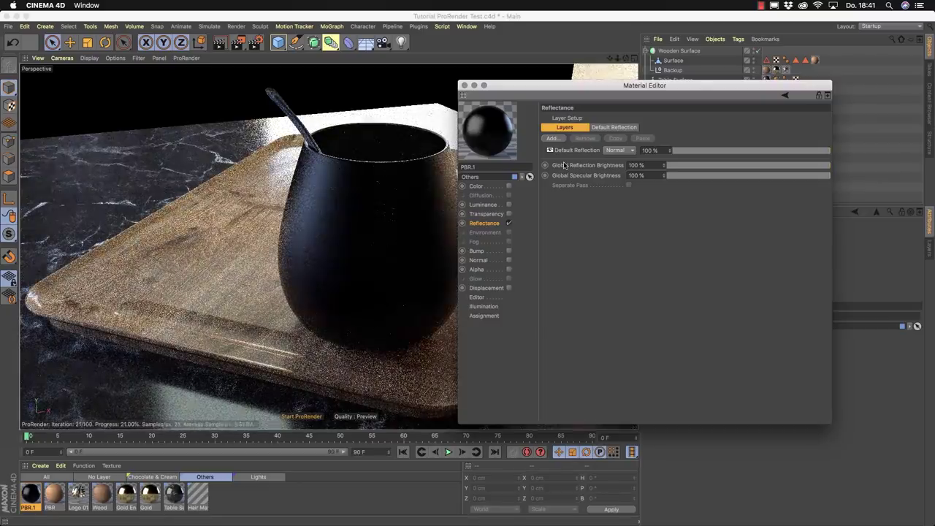
Enable Transparency on PBR.1 with a refraction of 1.53, comparing against the Reflectance settings.
click(509, 214)
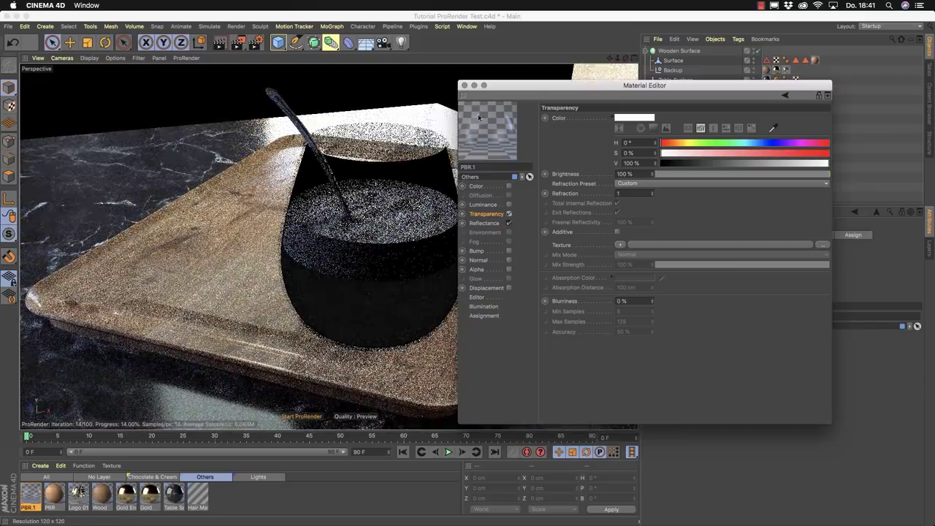
click(509, 223)
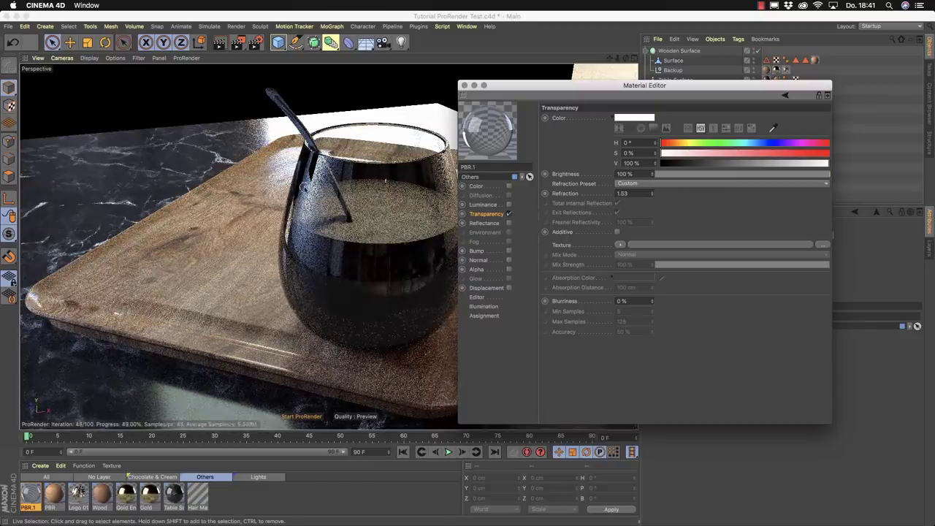
click(489, 224)
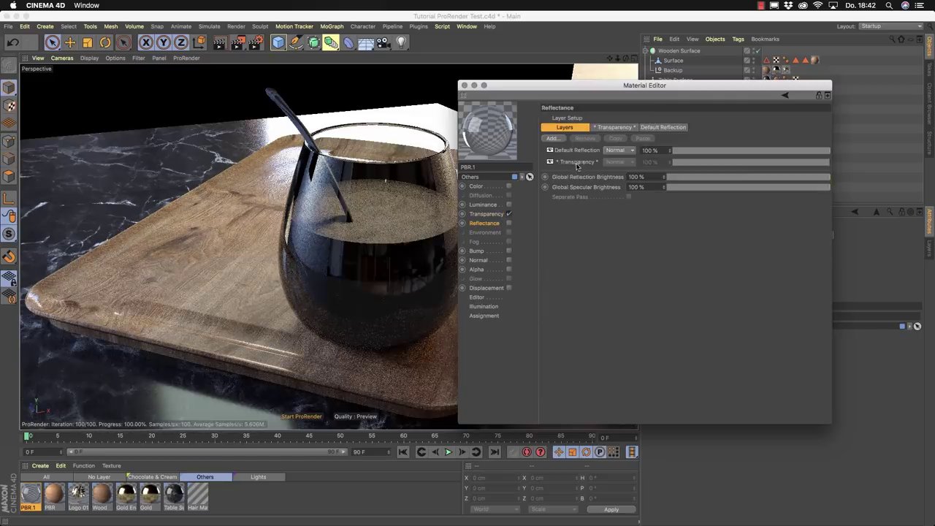
click(509, 224)
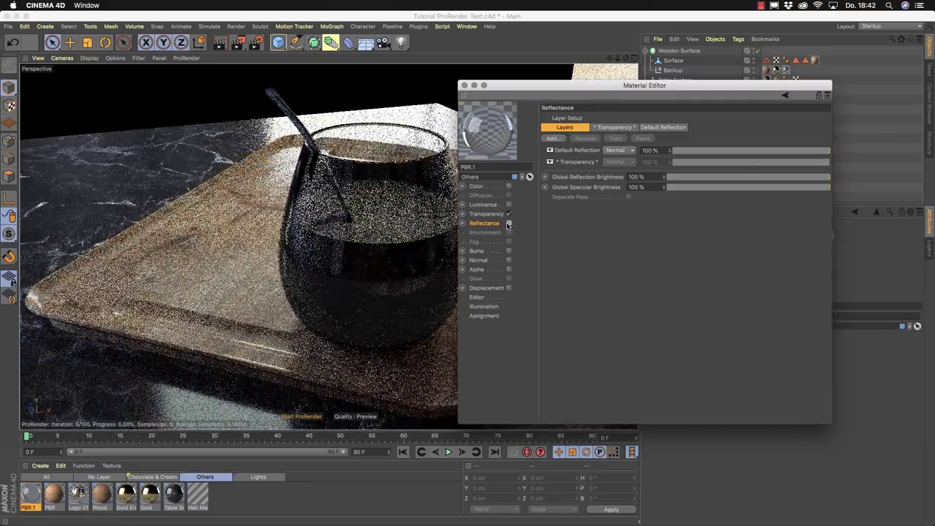
click(496, 214)
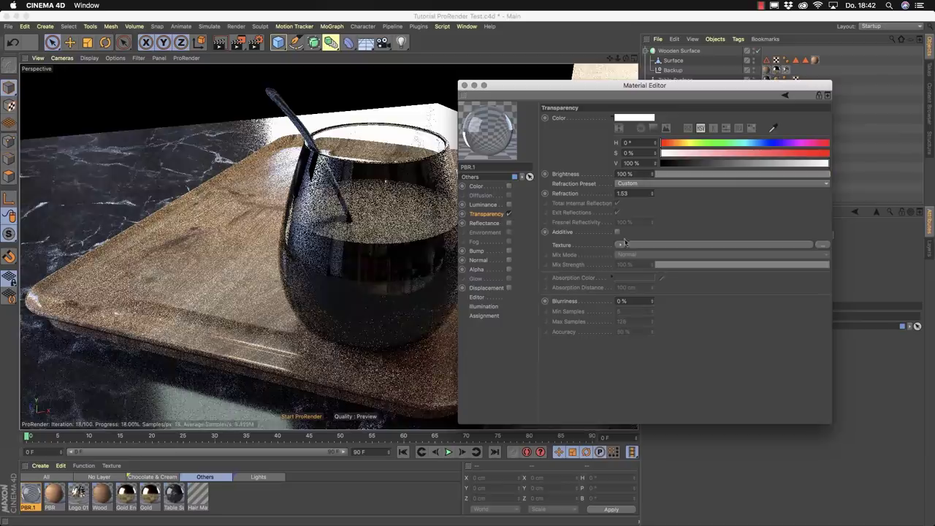
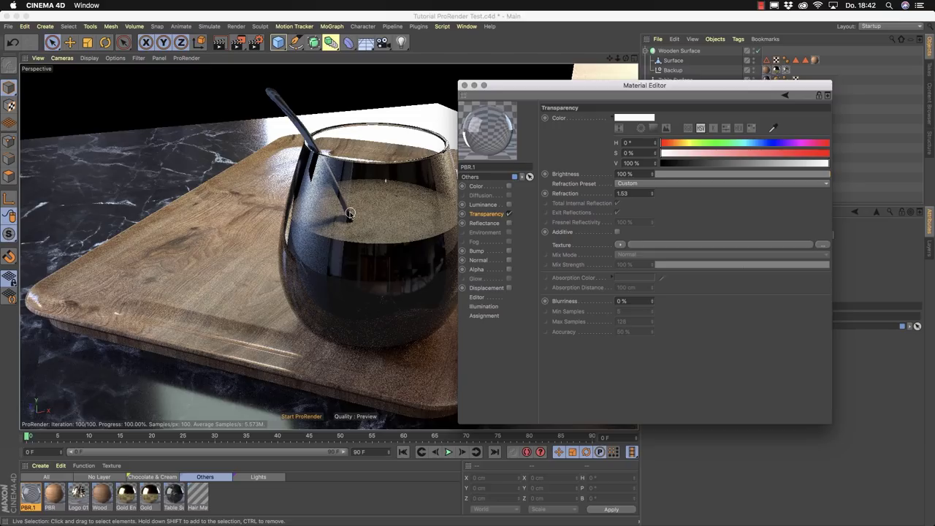
Show the ProRender Preview render settings with Max Ray Depth expanded into diffuse, glossy and refraction depths.
click(257, 43)
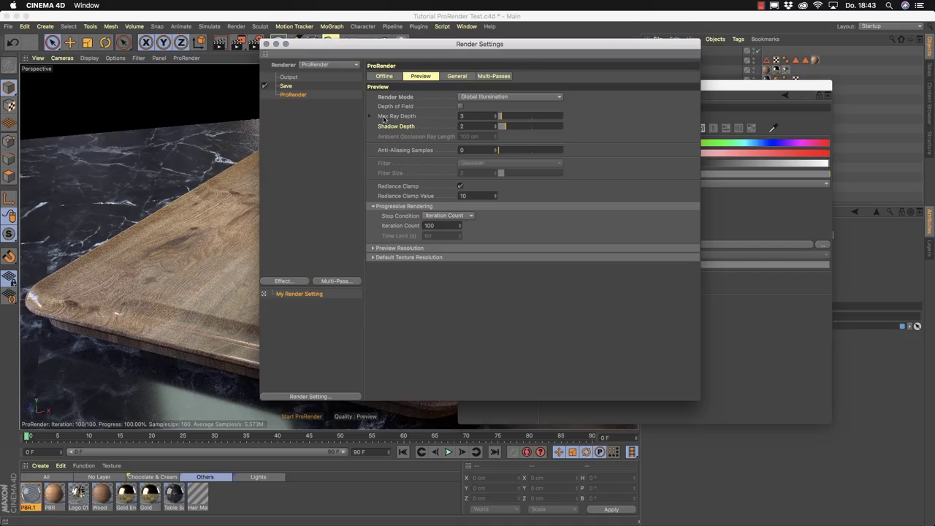
drag(339, 46, 555, 101)
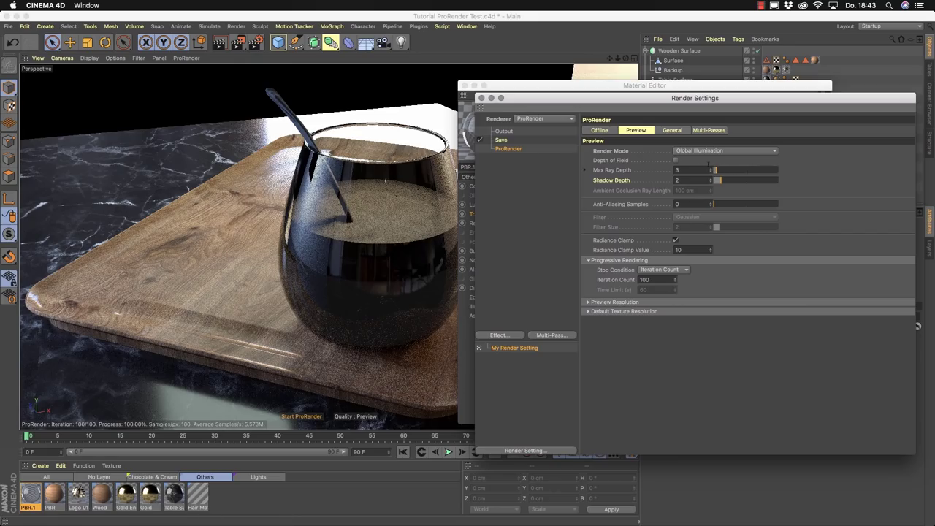
click(585, 171)
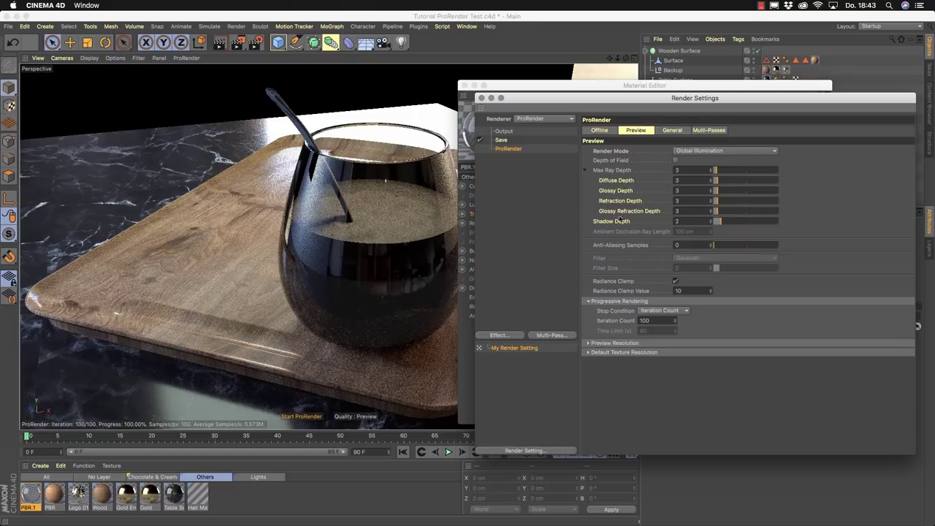
Set preview Max Ray Depth 14, Refraction Depth 4, Glossy Refraction Depth 8, then view the Offline tab.
drag(716, 170, 728, 177)
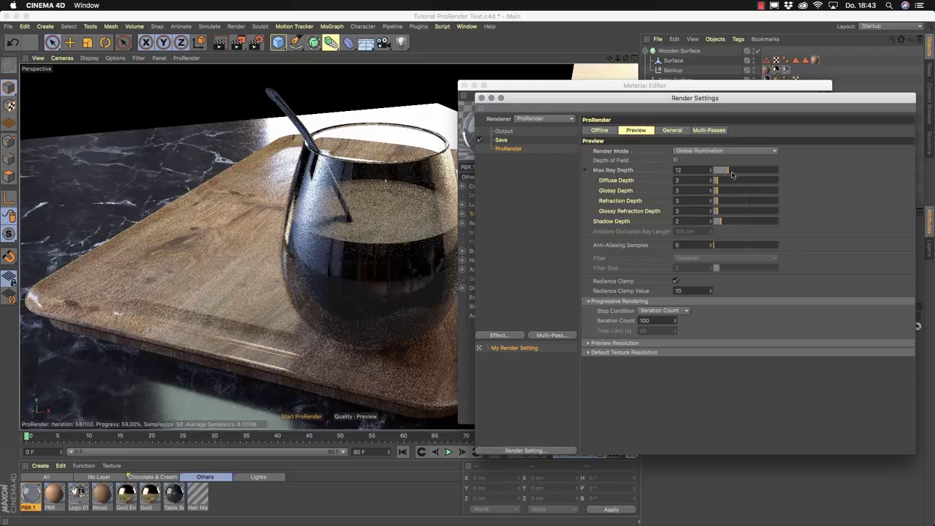
drag(727, 170, 731, 171)
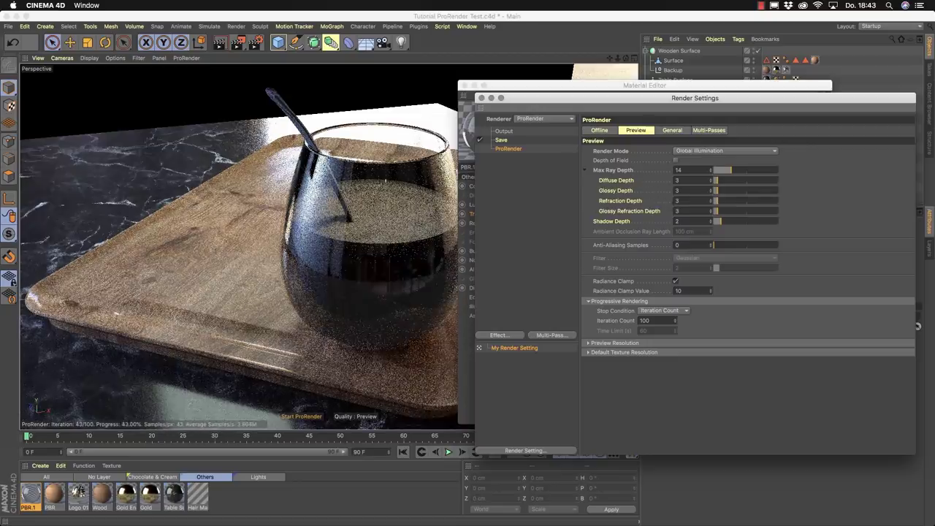
click(710, 199)
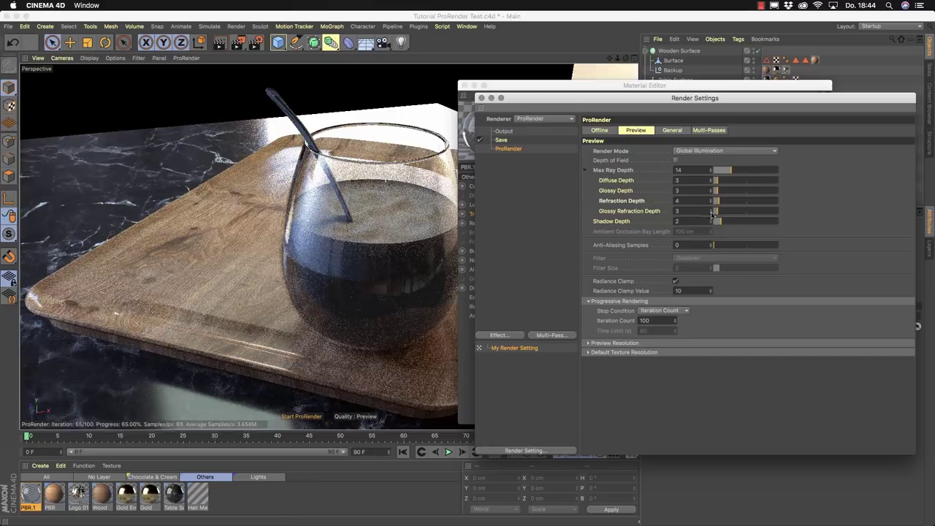
drag(718, 215, 723, 214)
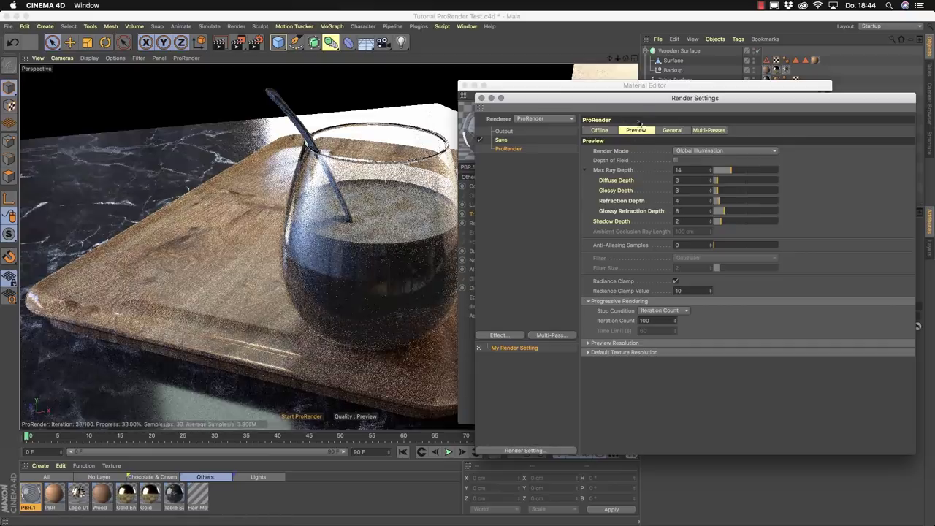
click(605, 131)
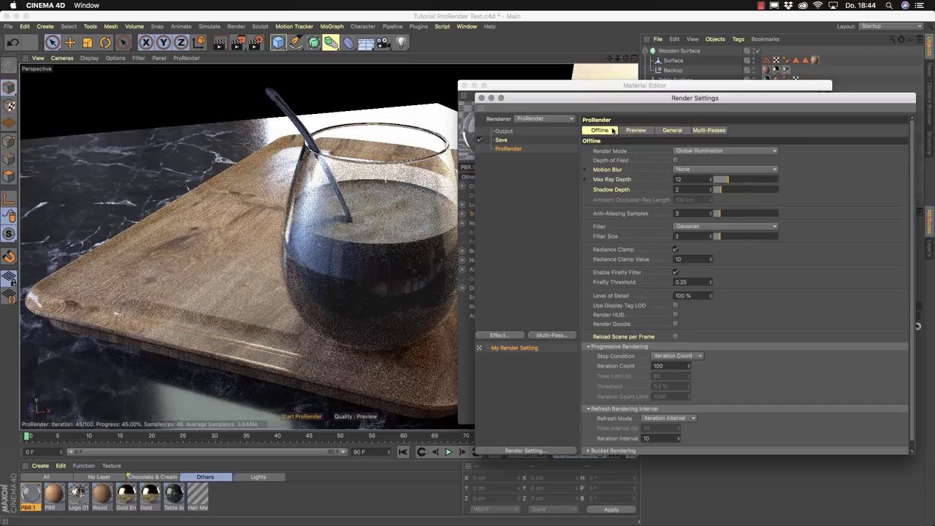
Check the Offline ray depths, return to Preview, and close Render Settings and the Material Editor.
click(585, 179)
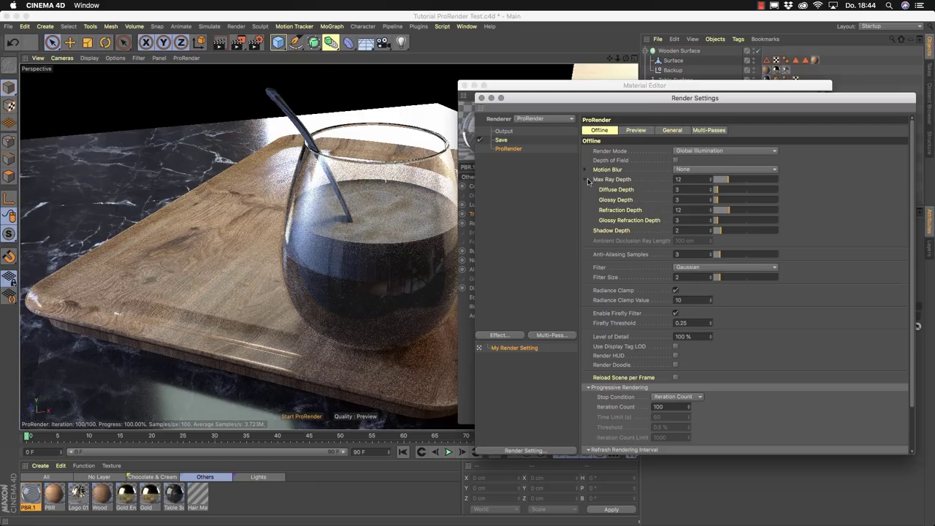
click(636, 130)
click(482, 98)
click(463, 85)
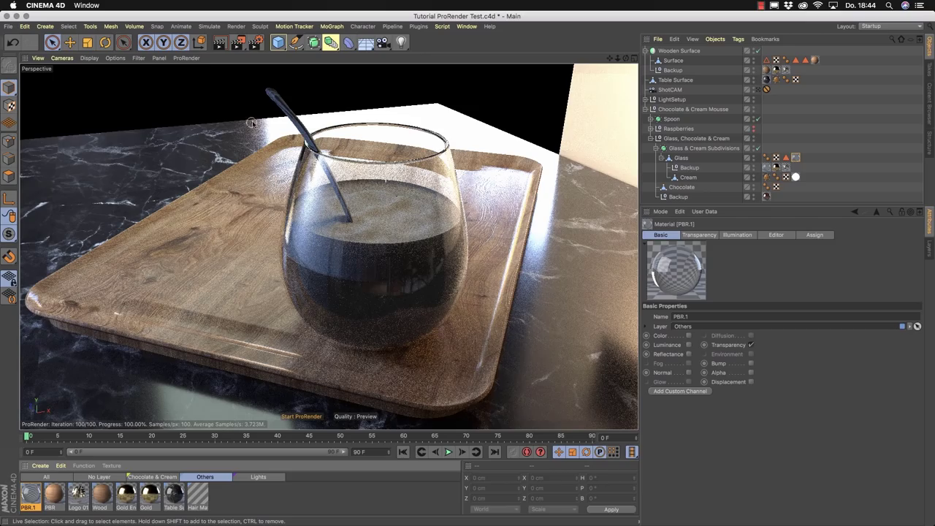
Create new PBR material PBR.2, assign it to the spoon, and open it for editing.
click(40, 466)
click(64, 339)
drag(43, 495, 467, 95)
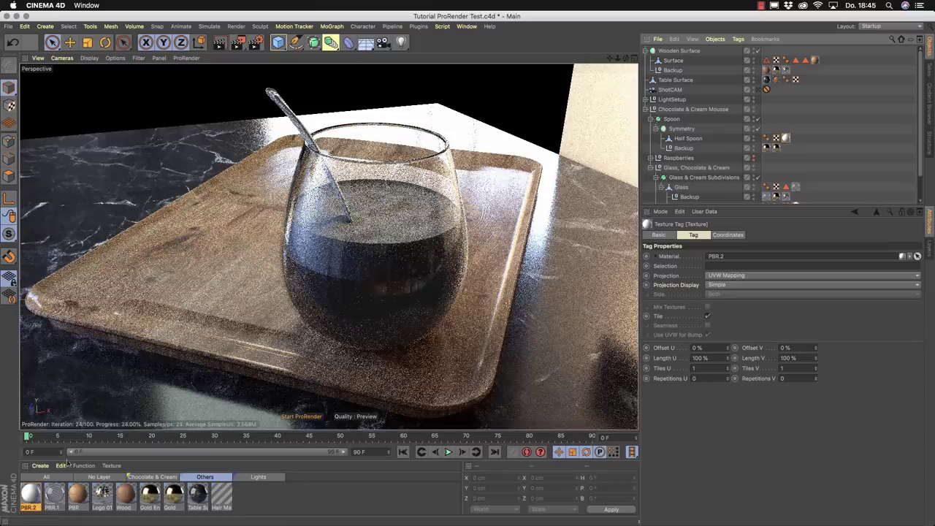
double_click(29, 494)
Display PBR.2's Reflectance Default Reflection layer settings (Beckmann, 30% roughness).
drag(227, 69, 452, 75)
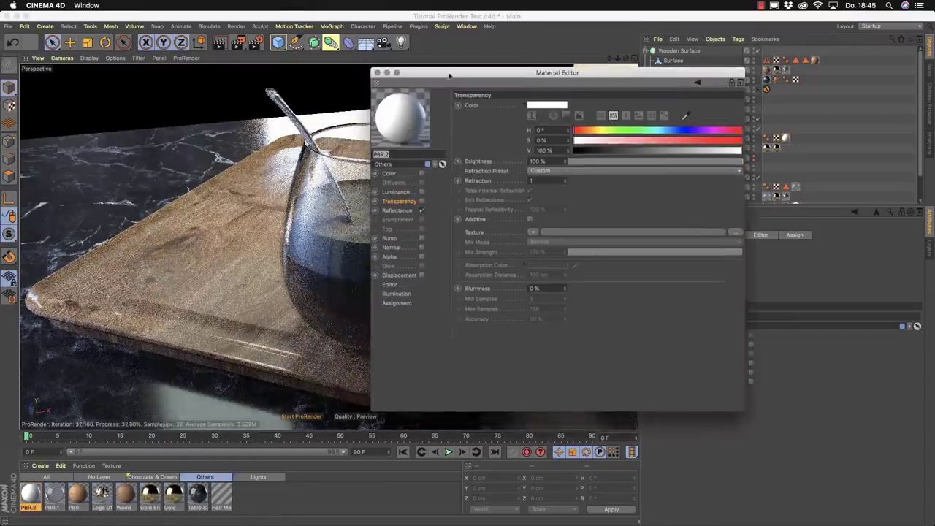
click(398, 211)
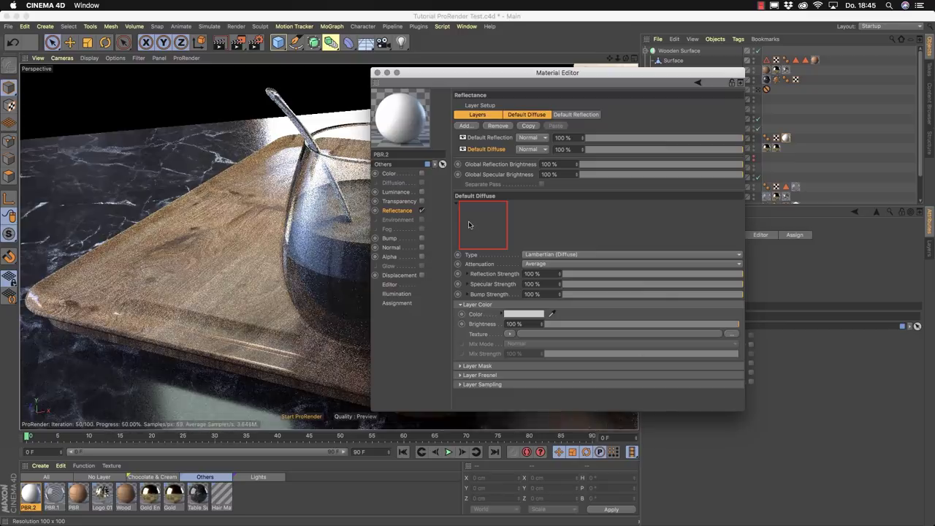
click(495, 126)
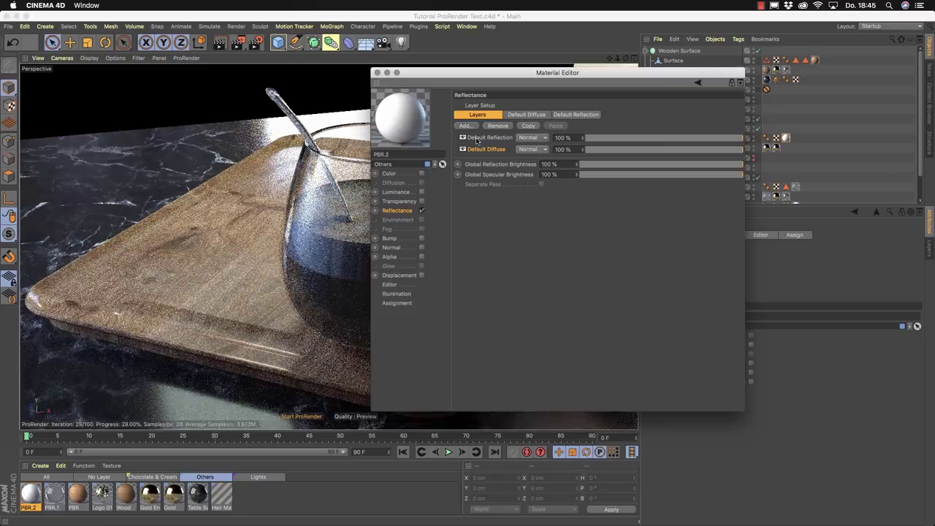
click(584, 117)
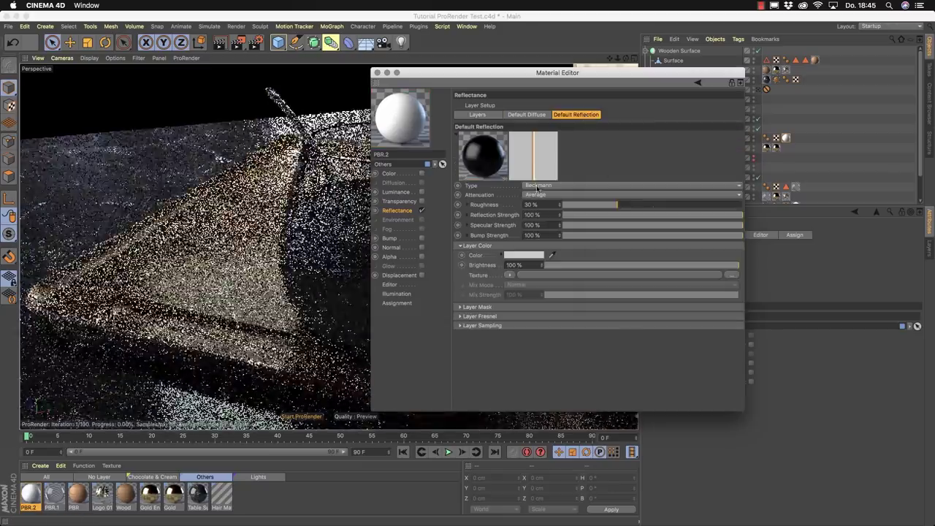
Set the Default Reflection to GGX with Conductor Fresnel, Gold preset, and 10% roughness.
click(555, 185)
click(543, 196)
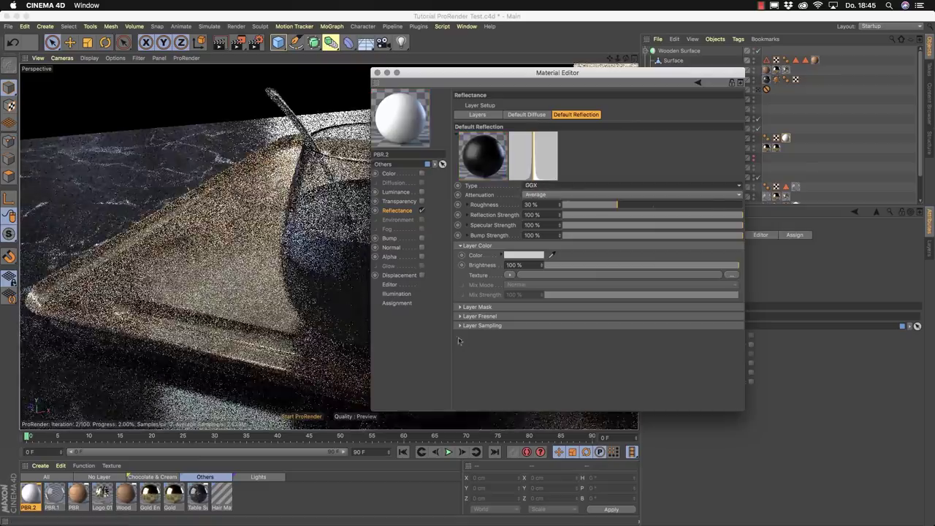
click(478, 316)
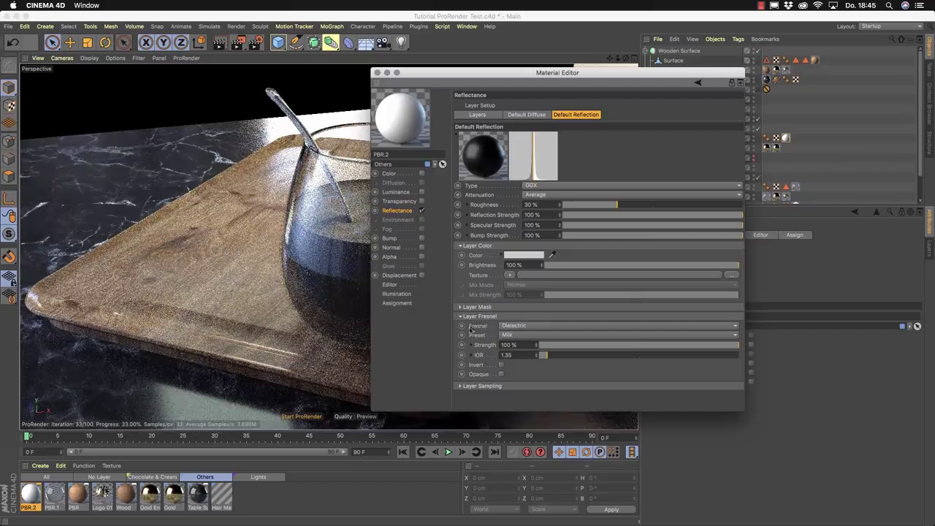
click(514, 327)
click(514, 355)
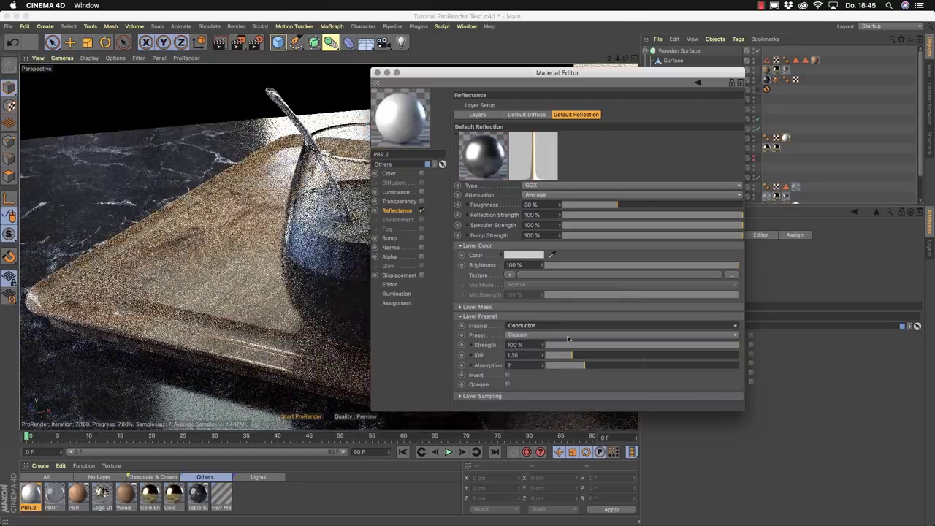
click(727, 335)
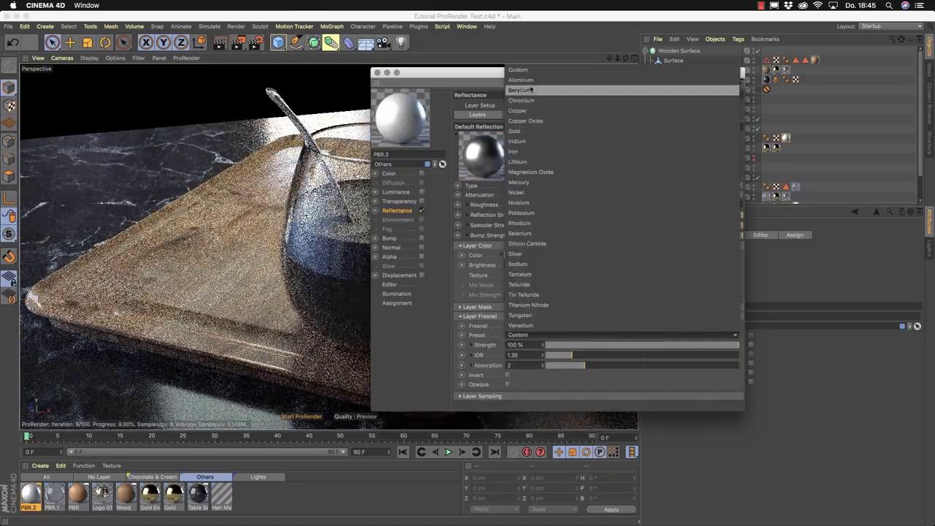
click(528, 131)
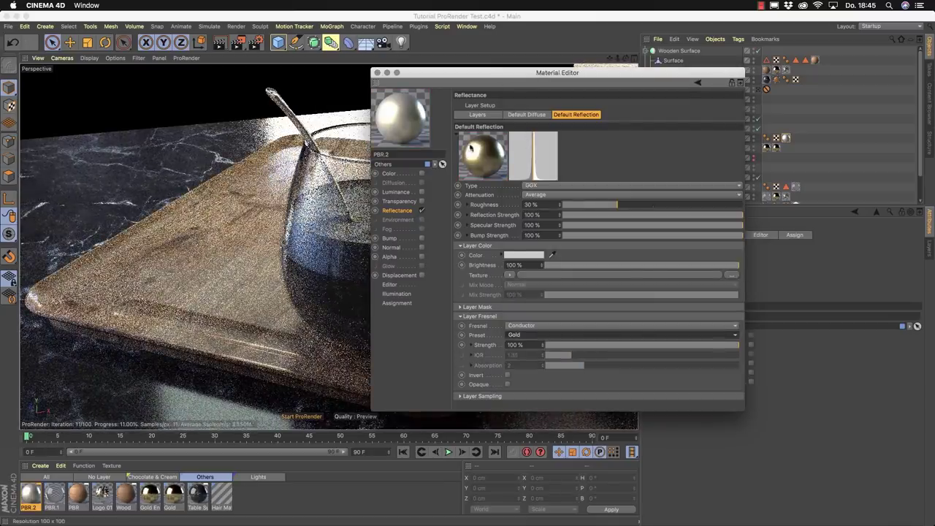
click(492, 317)
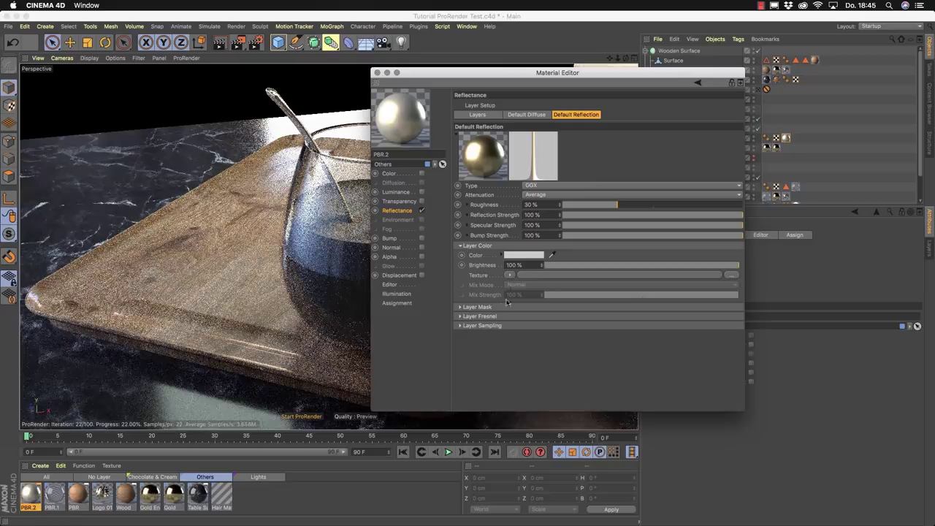
drag(611, 204, 581, 205)
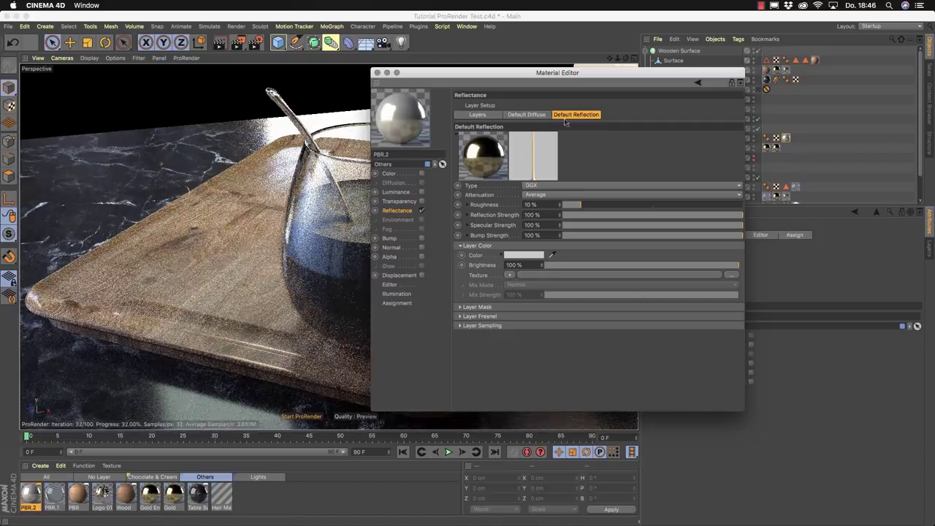
Delete the Default Diffuse layer, leaving only the gold Default Reflection, and view the spoon.
click(491, 114)
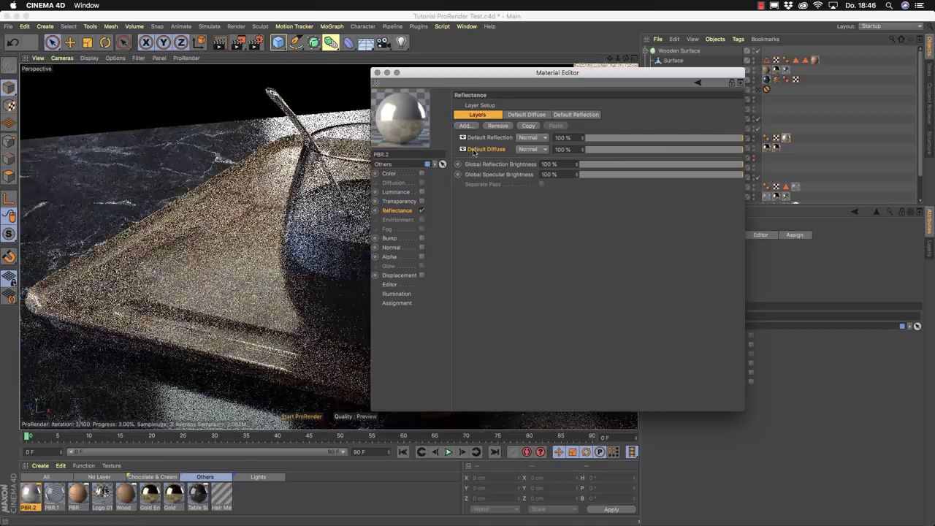
click(496, 150)
key(Delete)
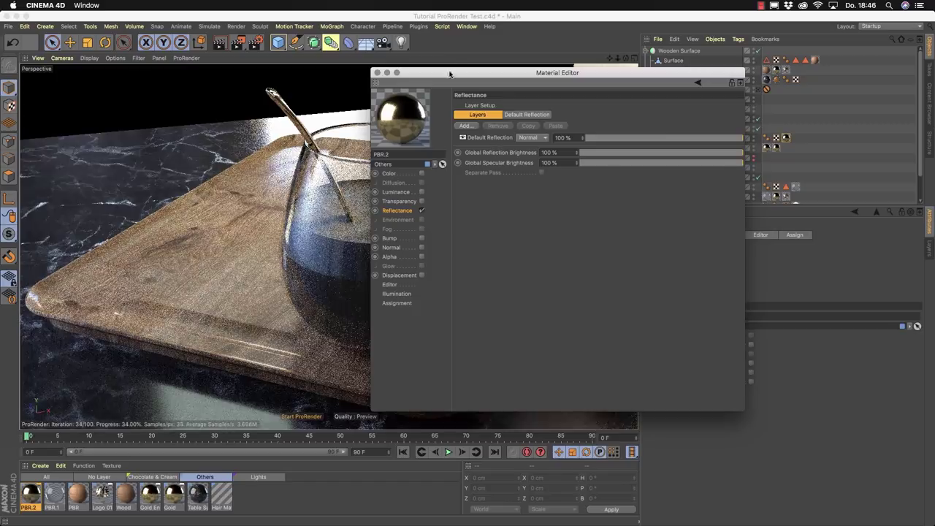
drag(449, 74, 594, 95)
alt+drag(219, 183, 330, 189)
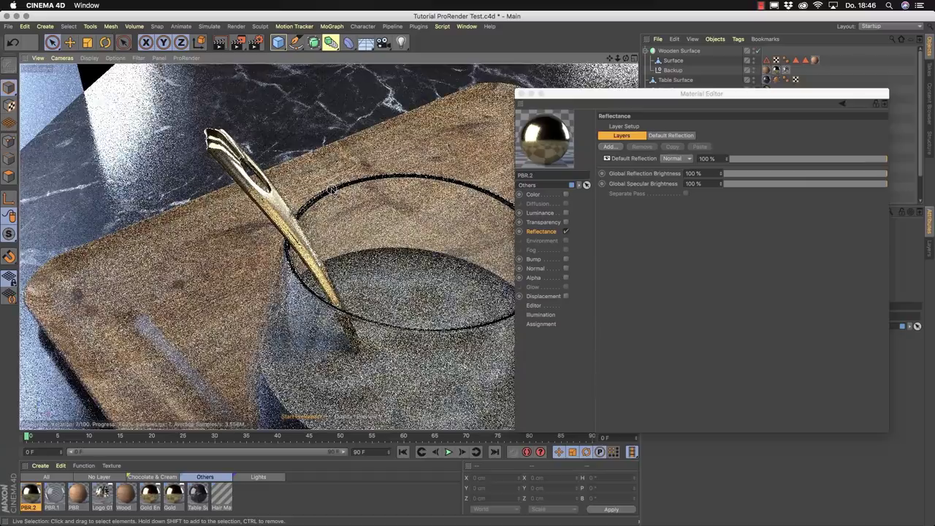
Orbit the view around the gold spoon while ProRender refines the preview.
alt+drag(328, 219, 369, 271)
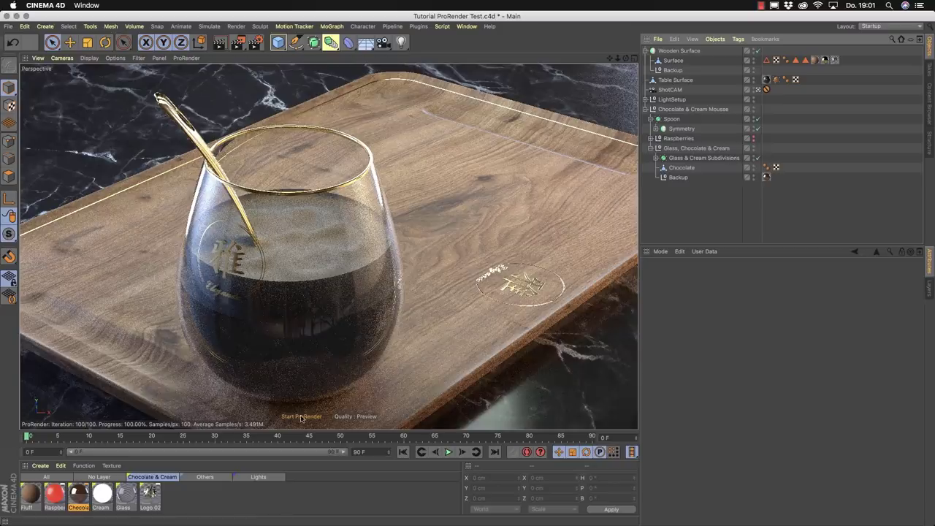
Stop ProRender, toggle the chocolate glass visibility, then restart the interactive ProRender preview.
click(748, 157)
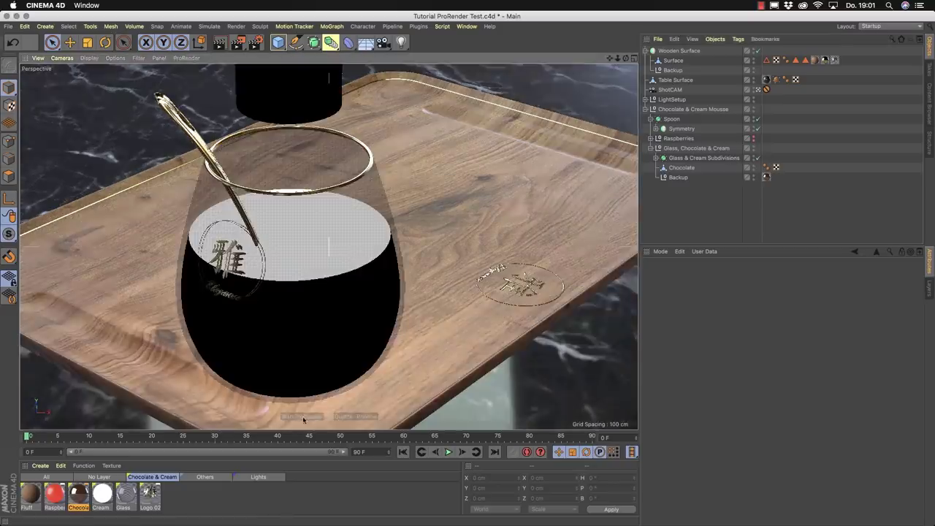
click(754, 147)
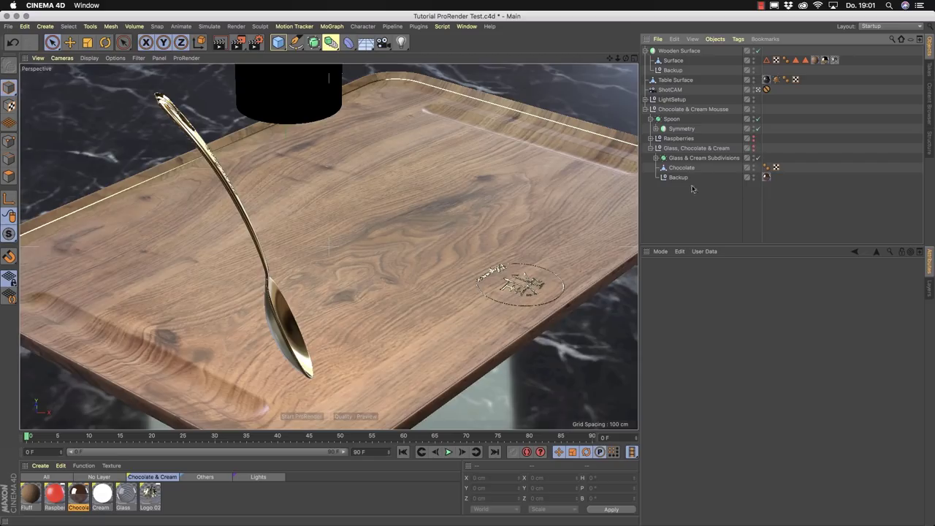
click(754, 167)
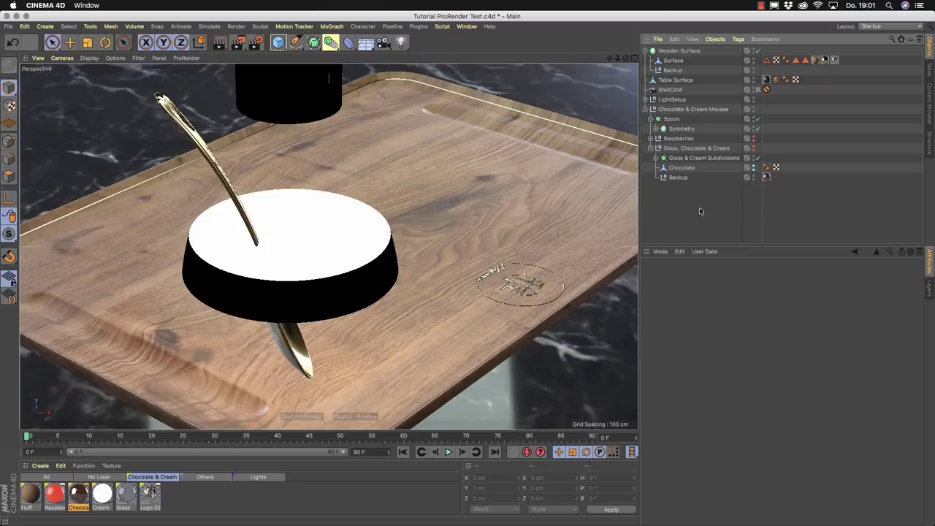
click(412, 416)
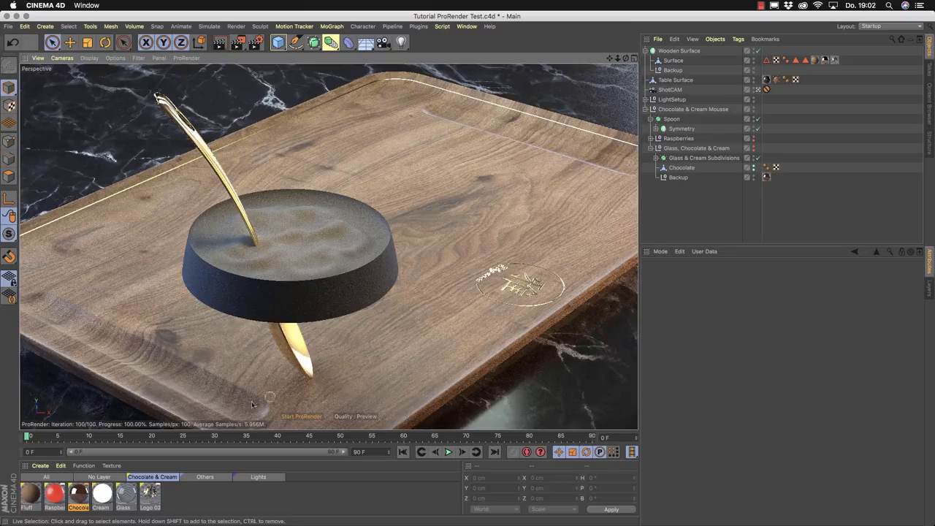
click(297, 417)
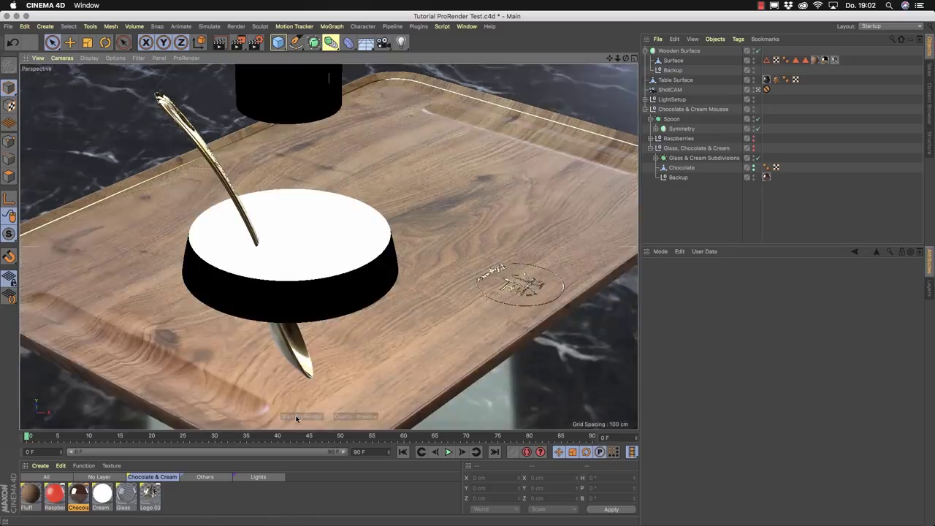
Switch the Render Settings renderer to Standard and close the window.
click(254, 42)
click(324, 60)
click(314, 69)
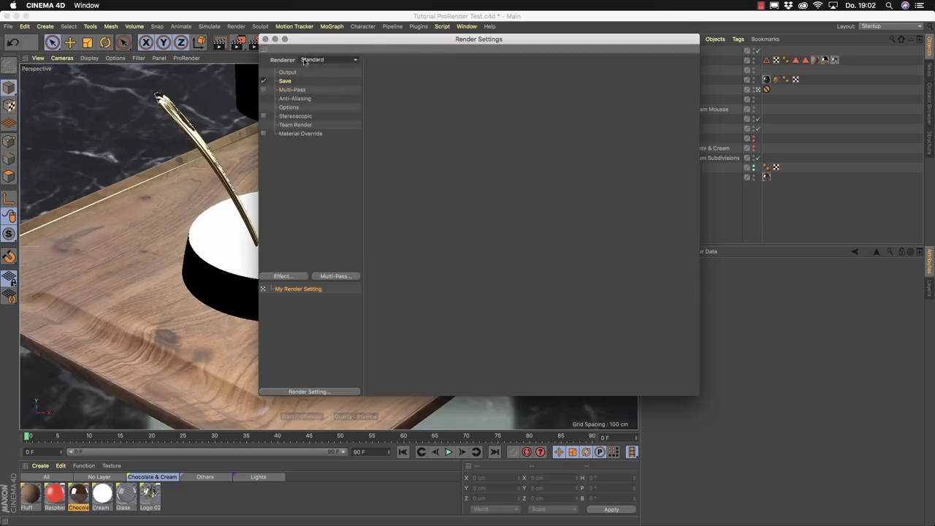
click(266, 40)
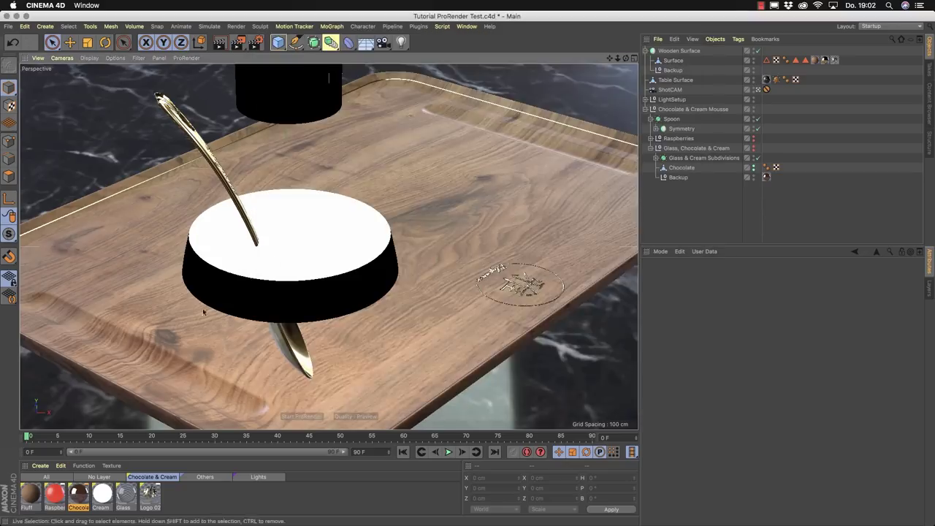
Create a new standard material Mat and open it in the Material Editor.
click(40, 465)
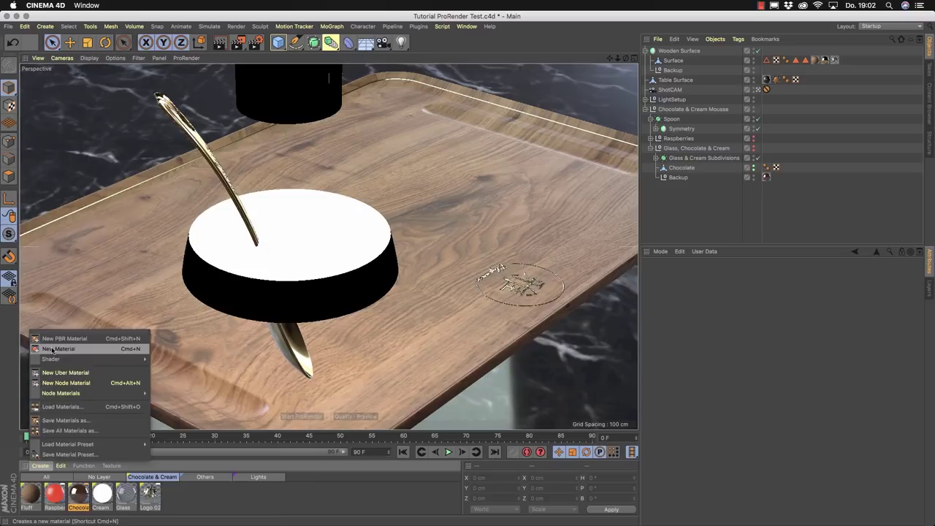
click(49, 348)
double_click(31, 495)
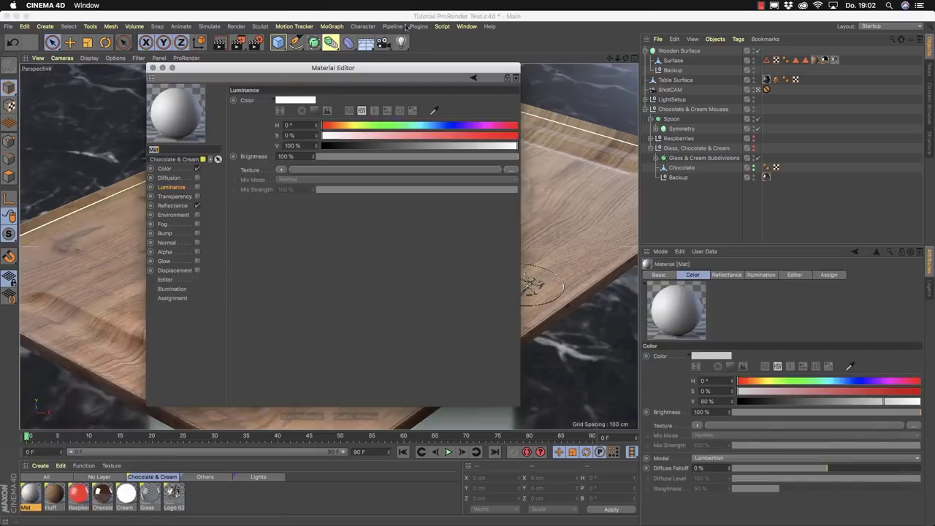
drag(329, 61, 556, 60)
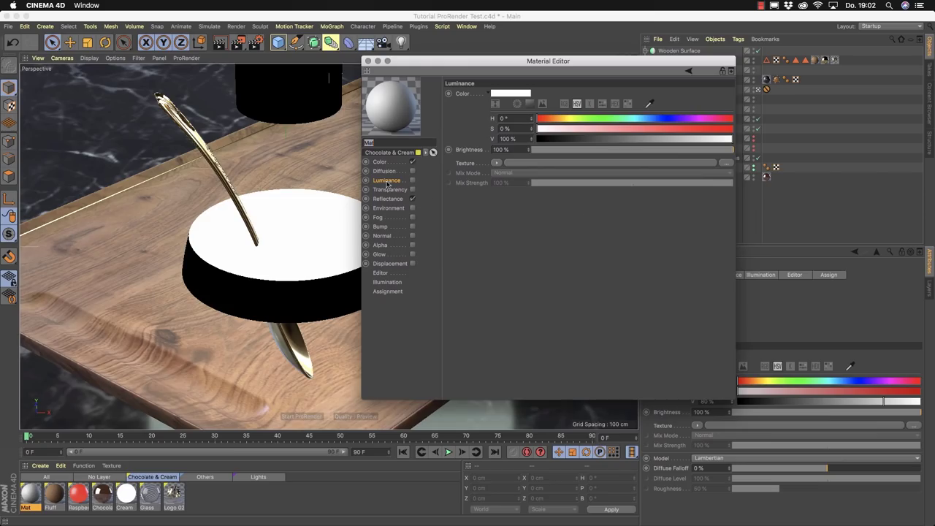
Enable Luminance on Mat with a Subsurface Scattering shader as its texture.
click(412, 180)
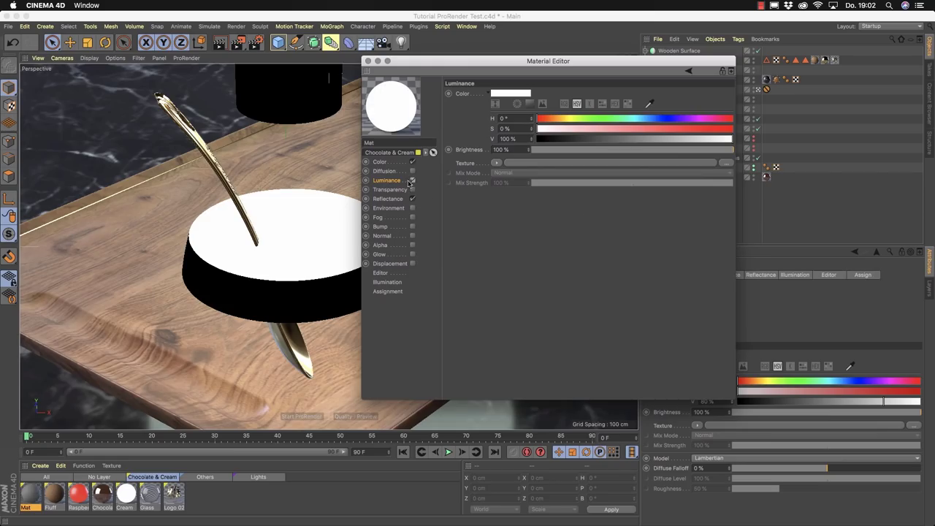
click(497, 163)
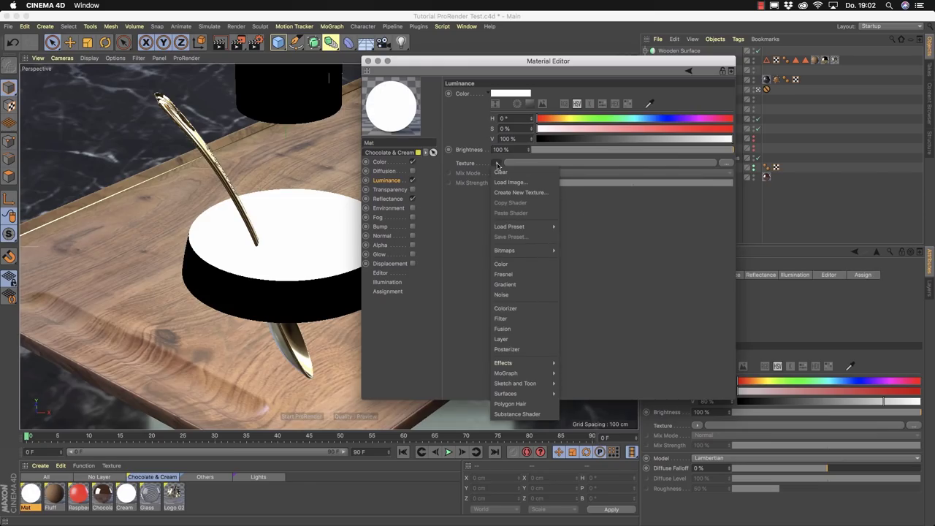
mouse_move(509, 363)
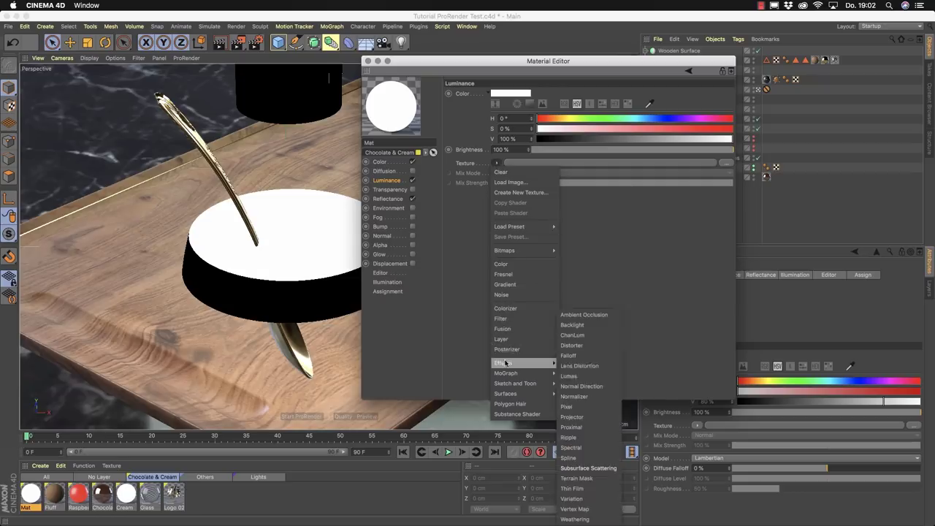
click(599, 469)
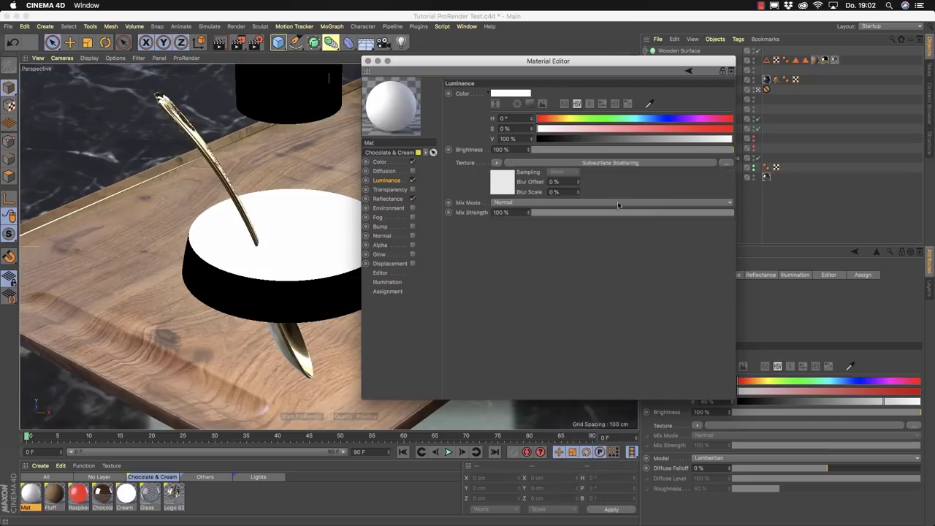
click(620, 161)
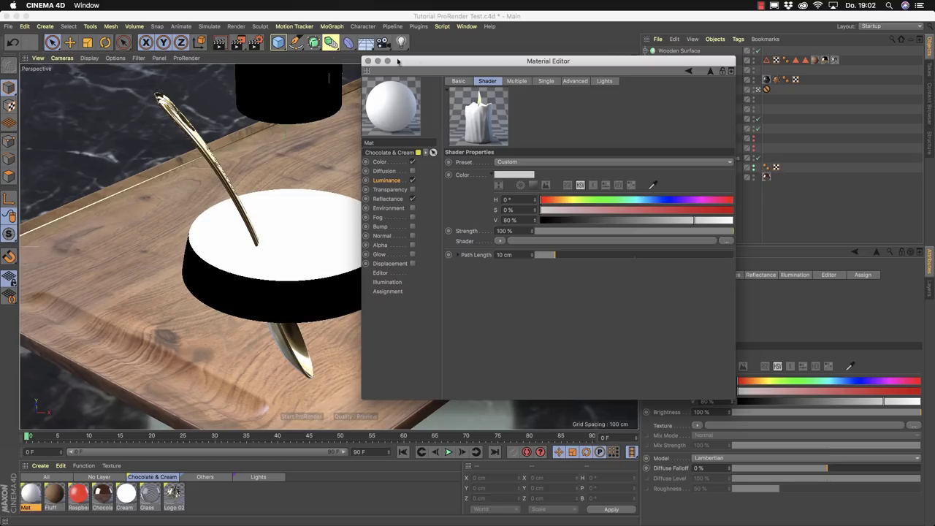
click(255, 42)
Set the renderer to ProRender in Render Settings.
click(322, 56)
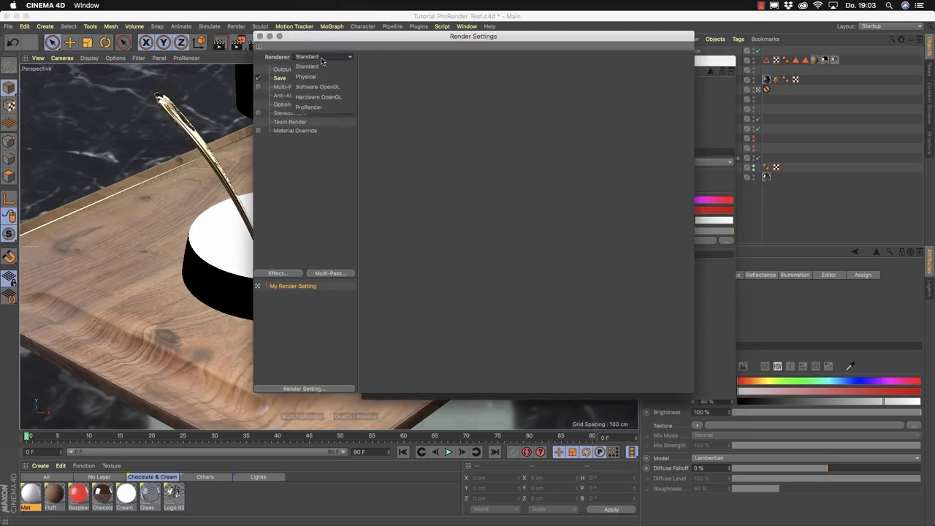
click(321, 96)
drag(299, 37, 520, 265)
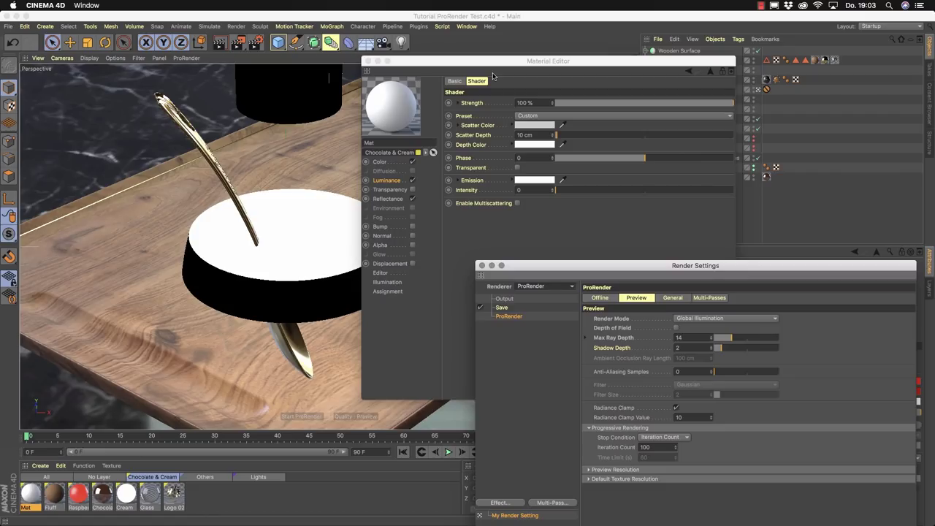
Close Render Settings and the Material Editor, then delete the temporary Mat material.
click(482, 265)
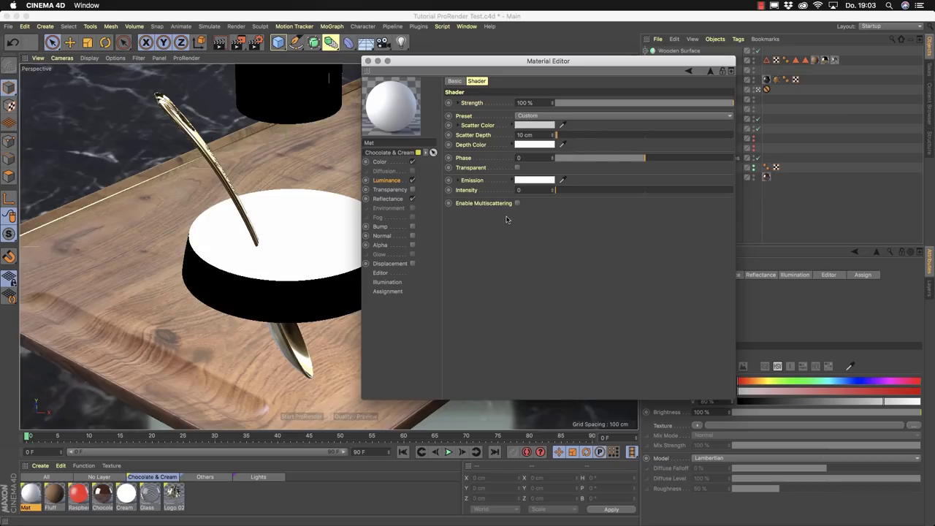
click(367, 60)
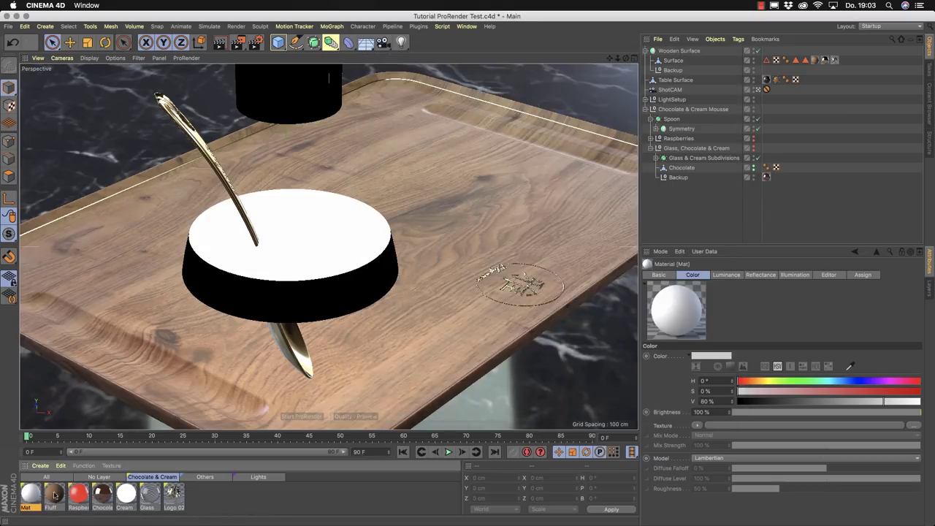
key(Delete)
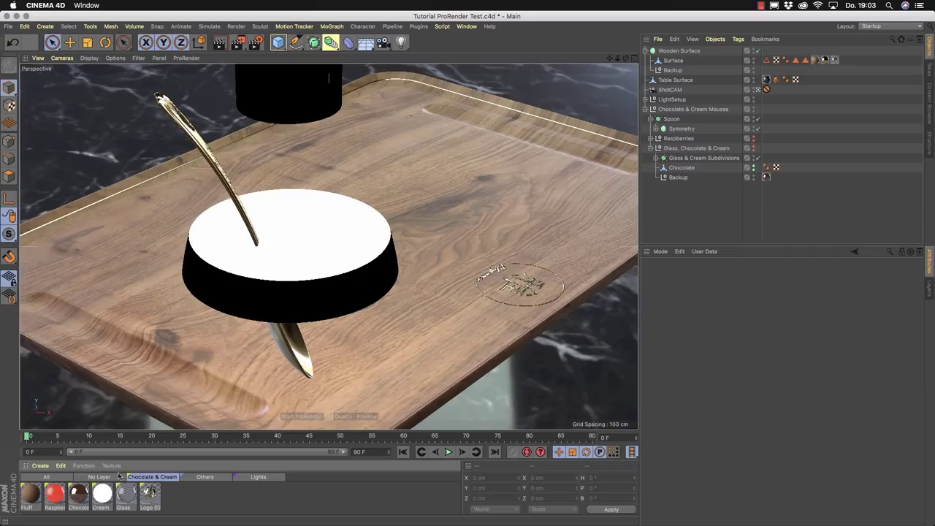
Open the Chocolate material and check its GGX Fresnel settings and Luminance texture shader.
double_click(78, 495)
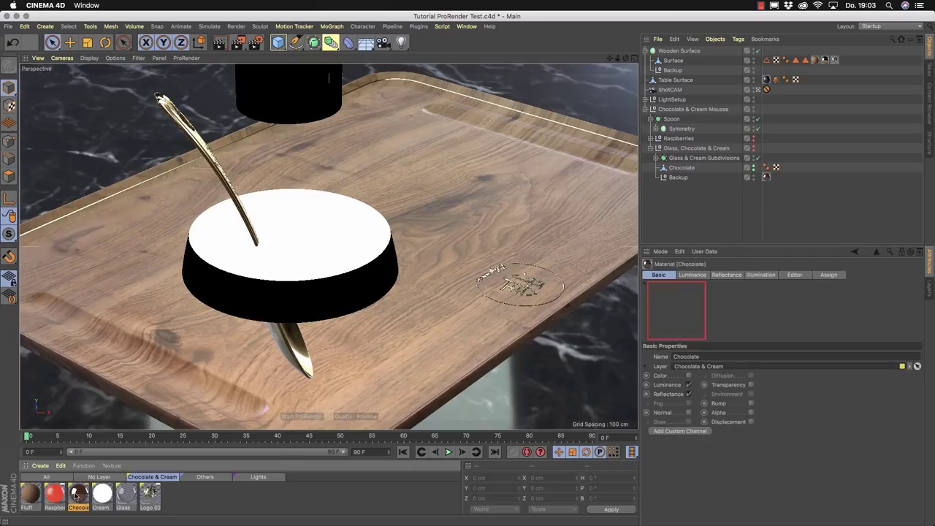
drag(305, 74, 461, 85)
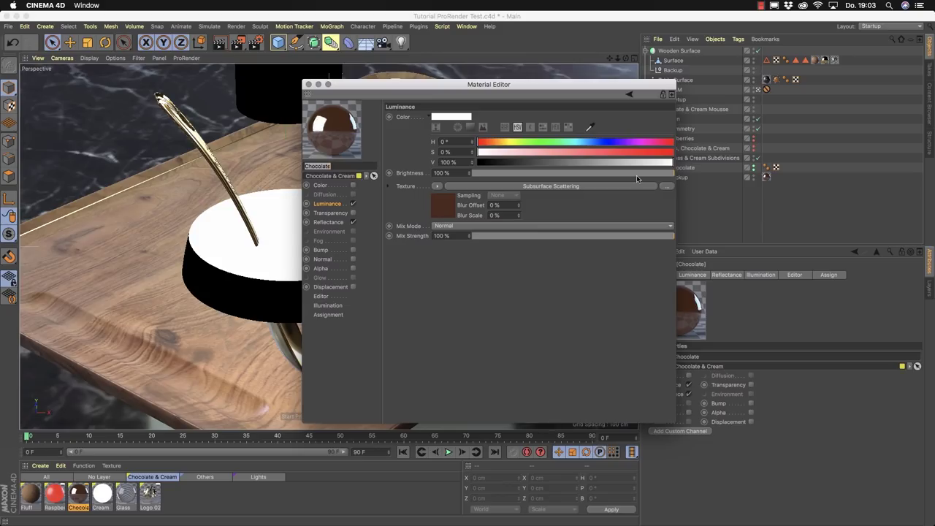
click(328, 222)
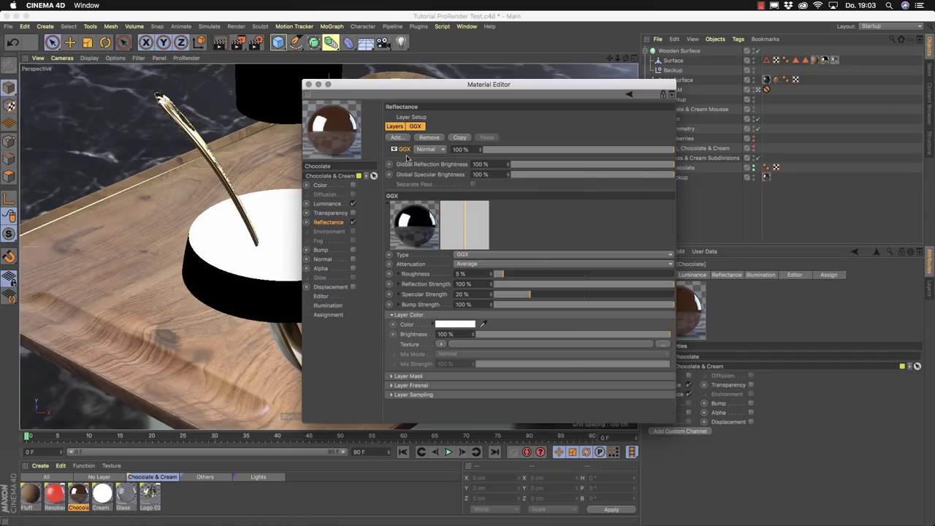
click(415, 126)
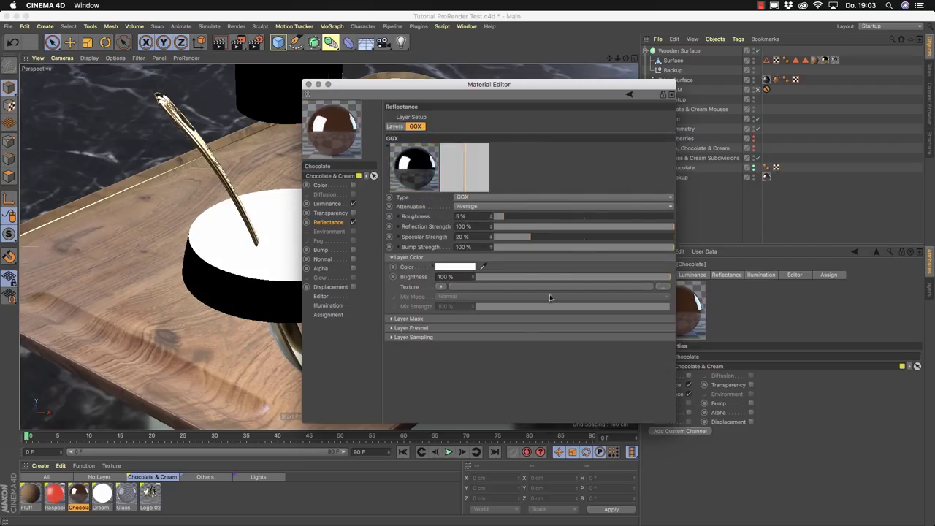
click(423, 328)
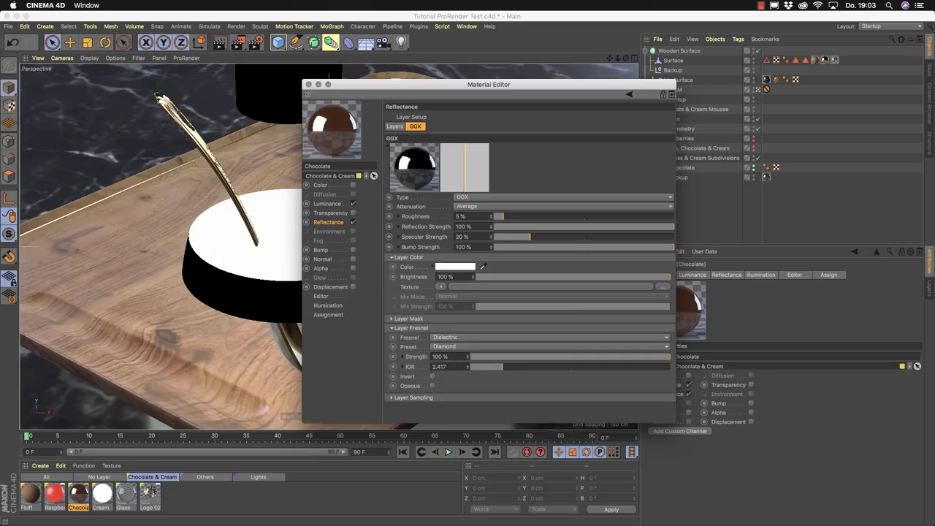
click(421, 328)
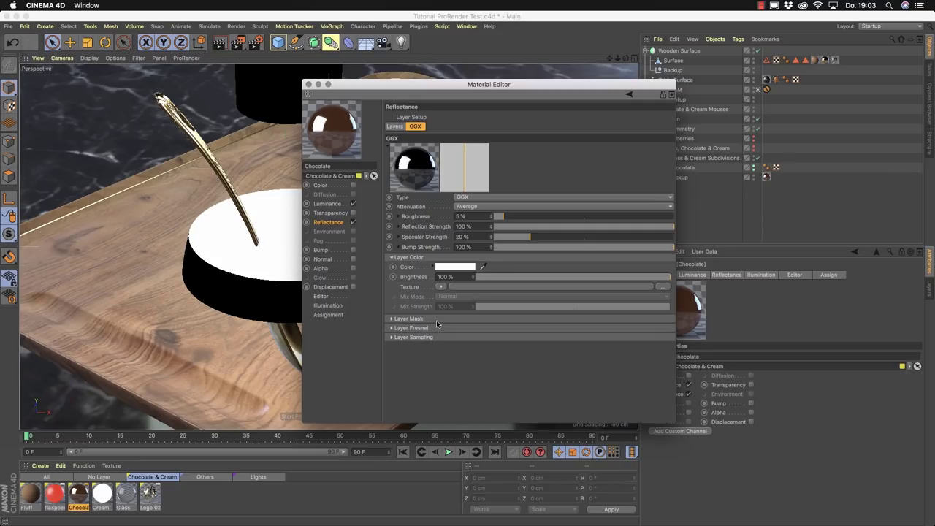
click(332, 208)
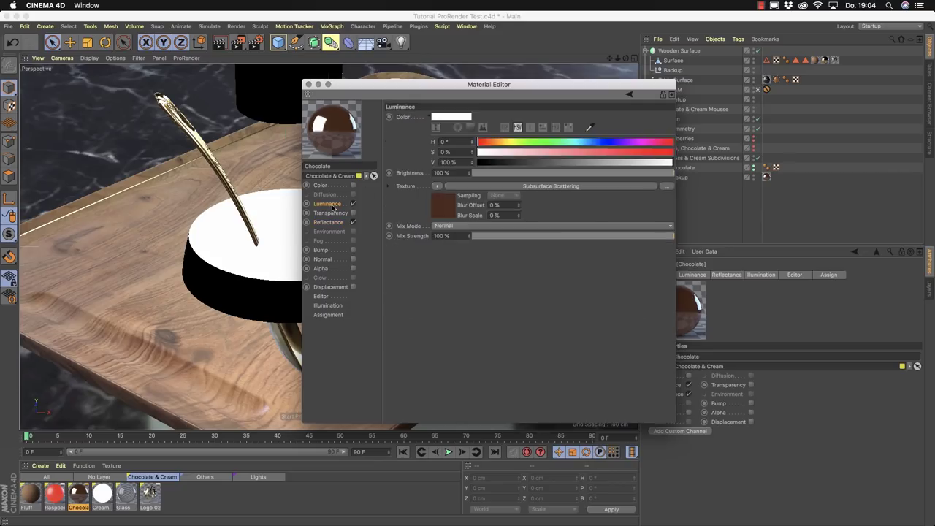
click(437, 186)
Show Chocolate's Subsurface Scattering shader: Custom preset, 5 cm scatter depth, peach depth colour.
mouse_move(448, 401)
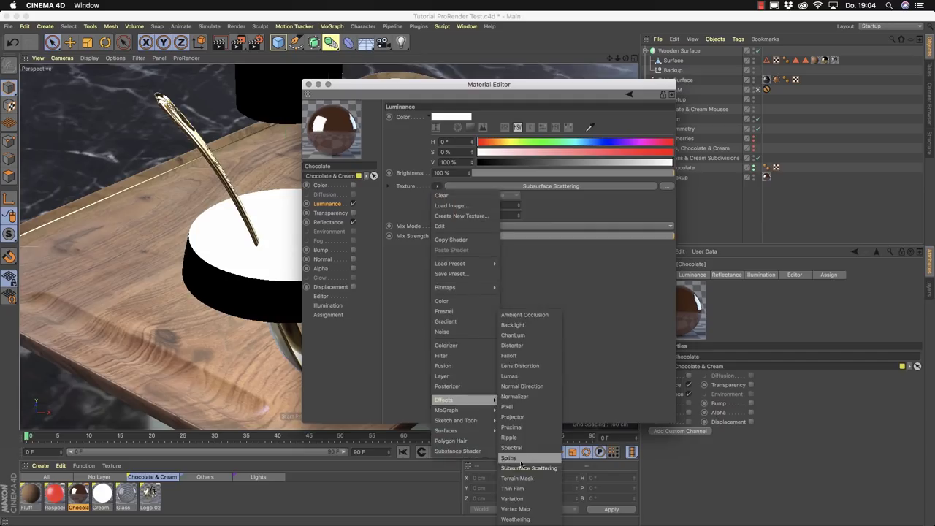
click(642, 359)
click(560, 188)
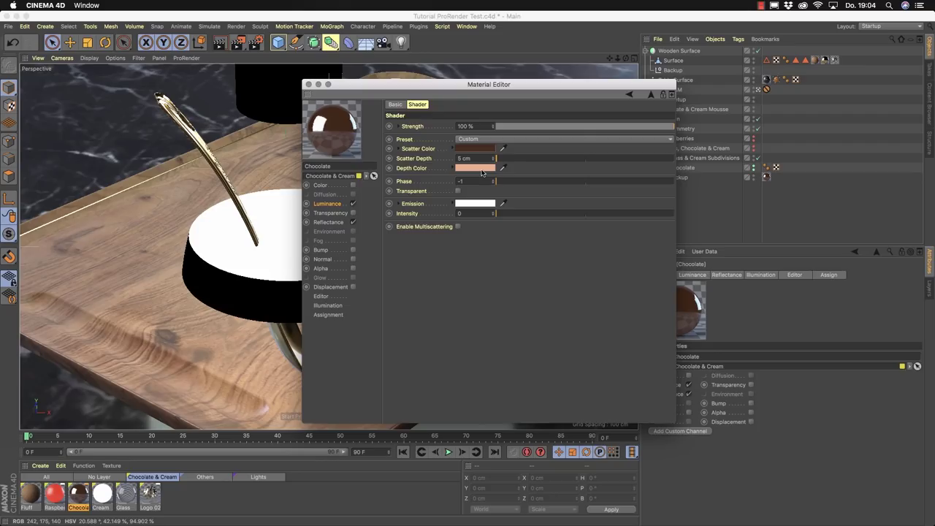
click(482, 171)
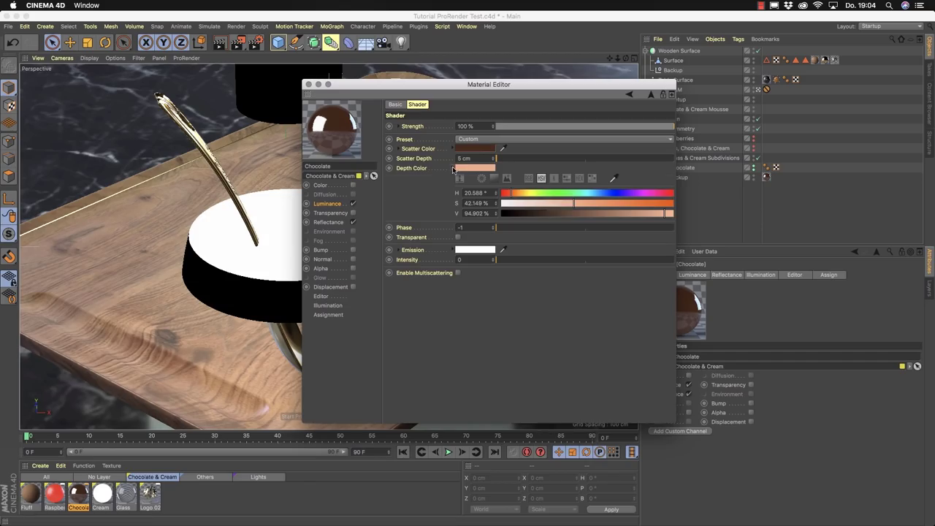
click(475, 168)
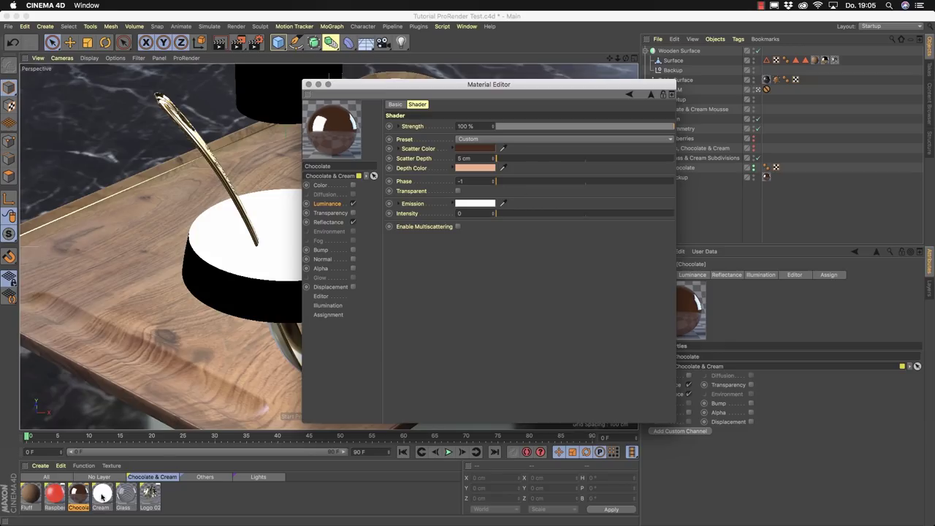
Inspect the Cream and Chocolate Luminance Subsurface Scattering shaders, then close the Material Editor.
click(102, 494)
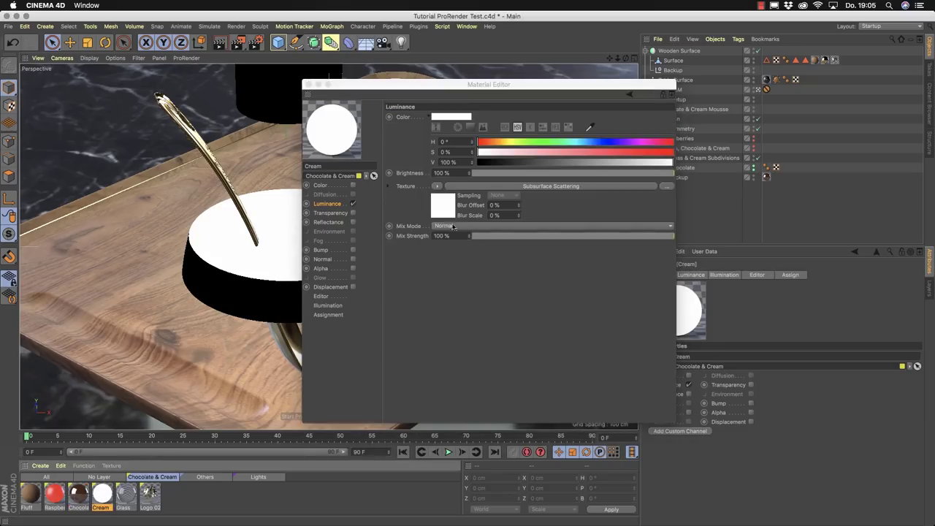
click(532, 187)
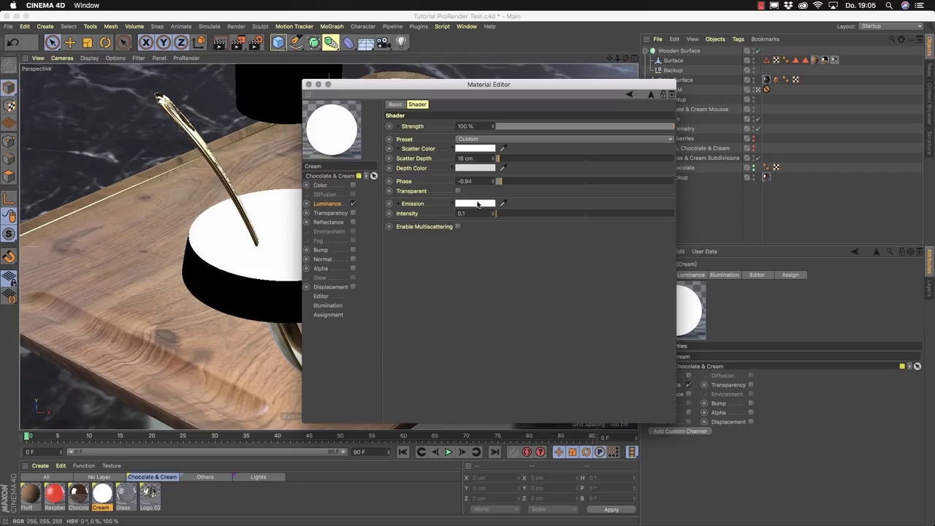
click(77, 496)
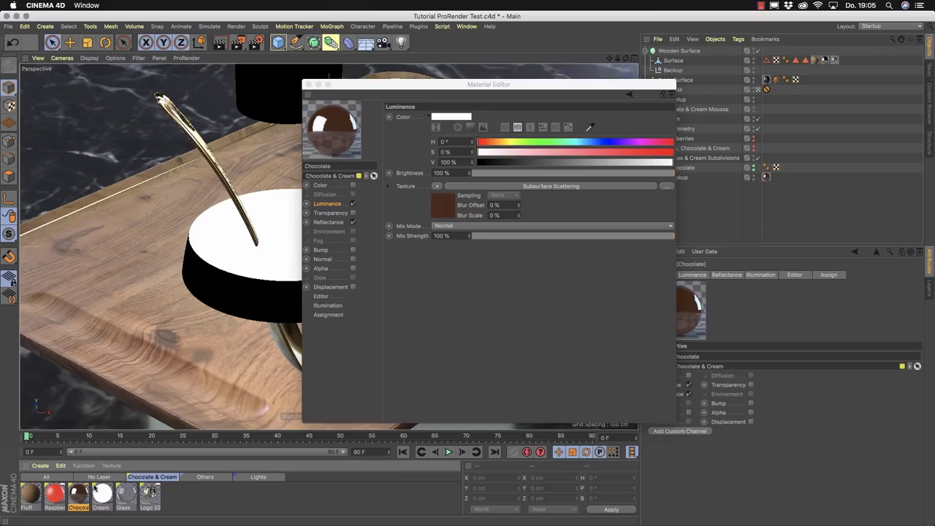
click(533, 187)
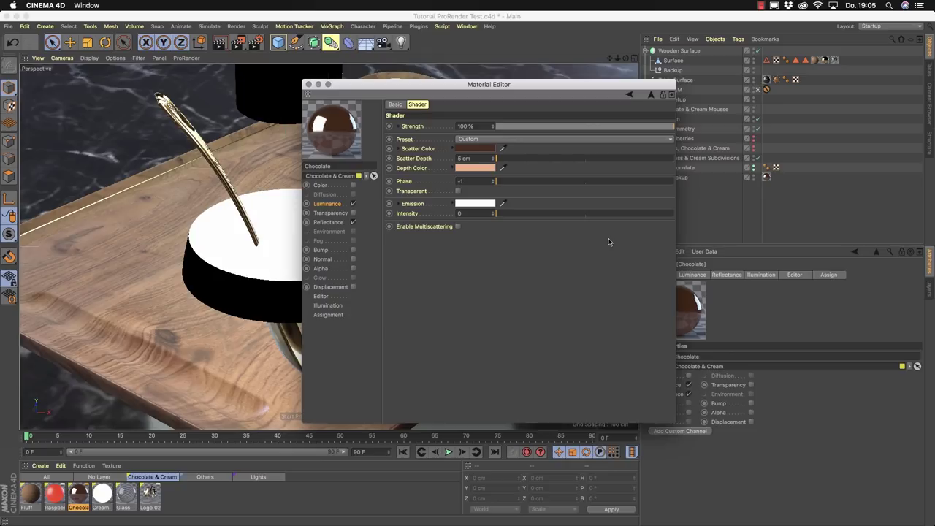
click(308, 84)
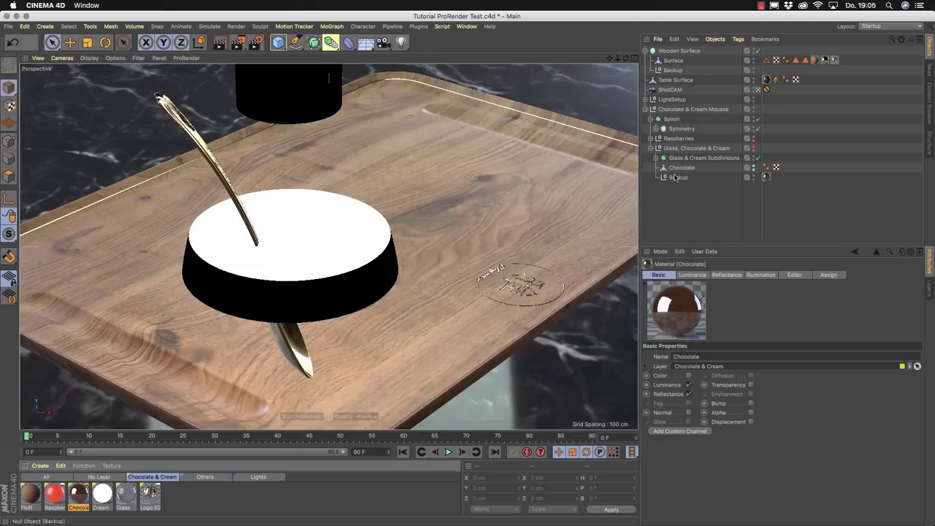
Move the material tag from Backup onto the Chocolate object and start the ProRender preview.
drag(765, 178, 785, 167)
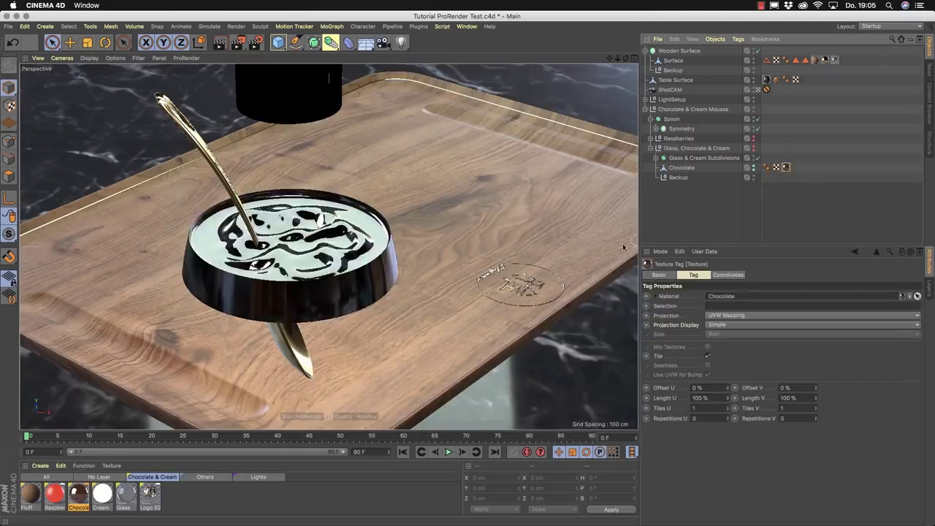
click(305, 415)
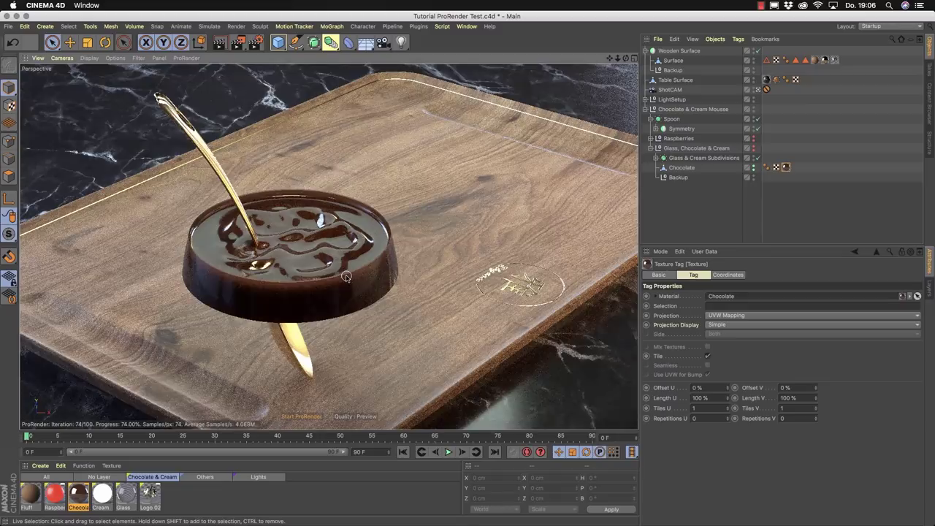
click(655, 158)
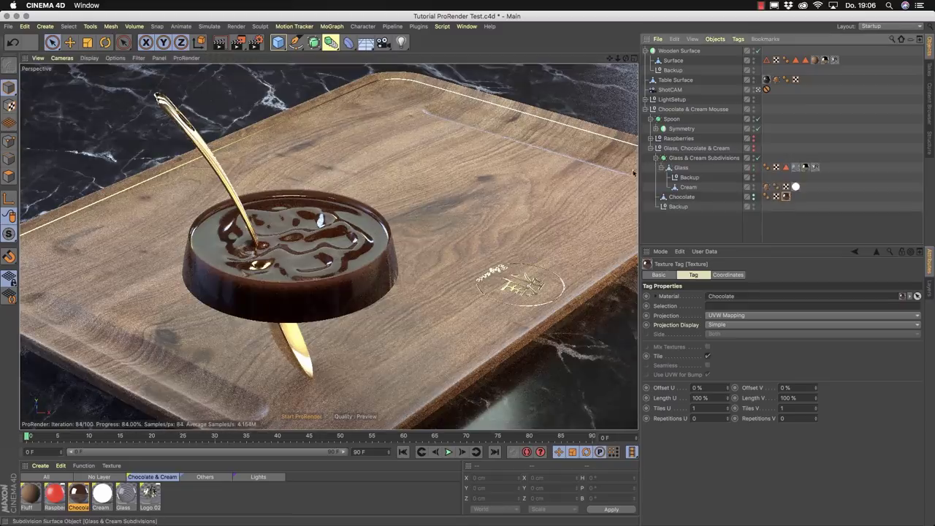
Toggle render visibility of Cream, Raspberries, Chocolate and the glass, then open Render Settings.
click(753, 187)
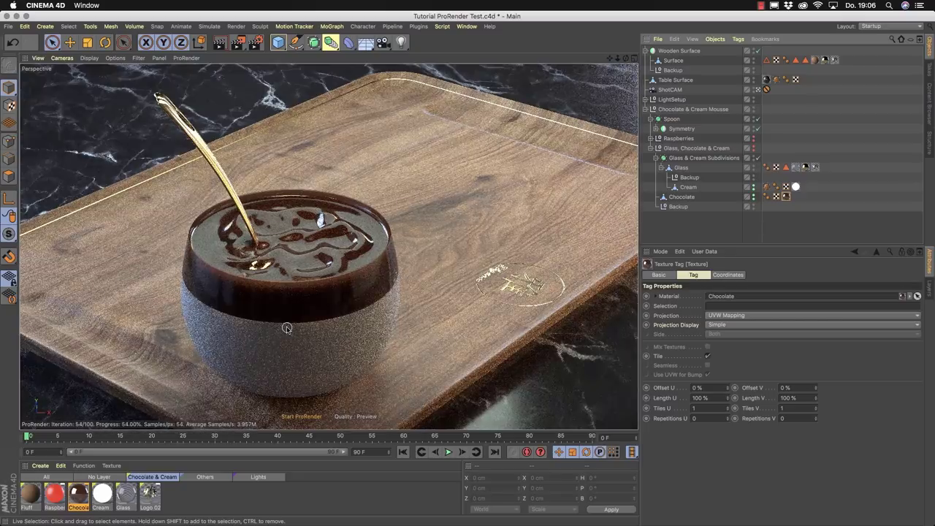
click(754, 139)
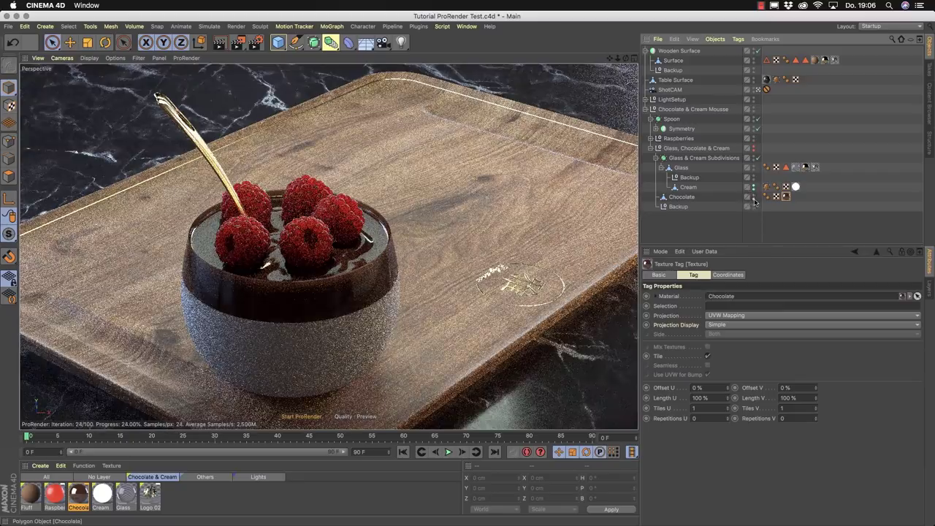
click(753, 199)
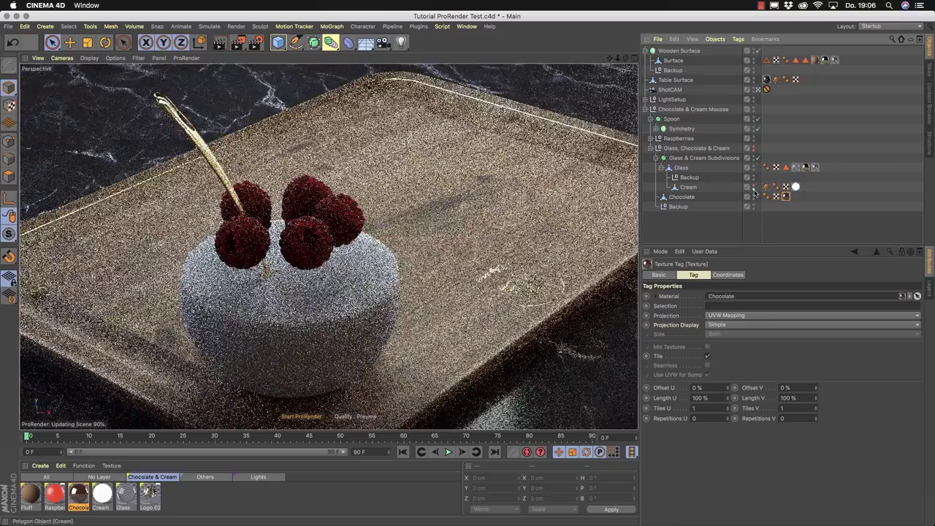
click(753, 190)
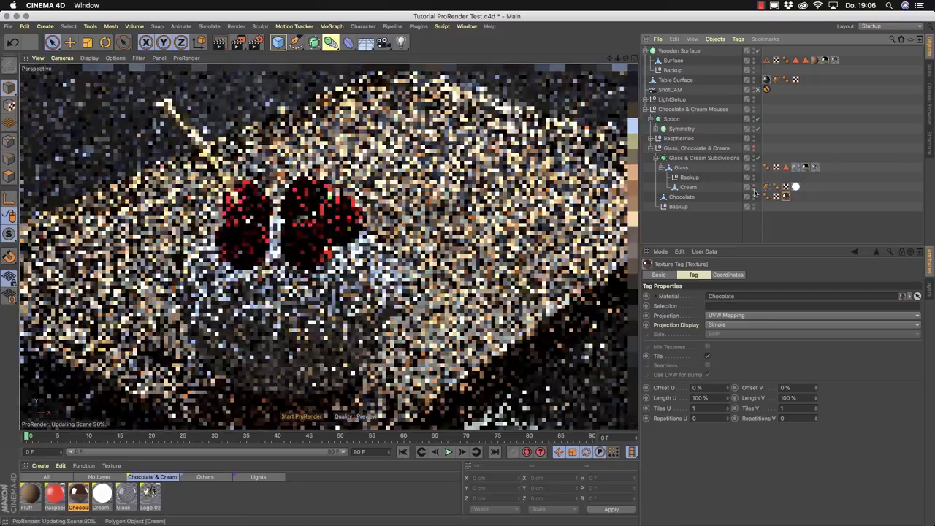
click(754, 157)
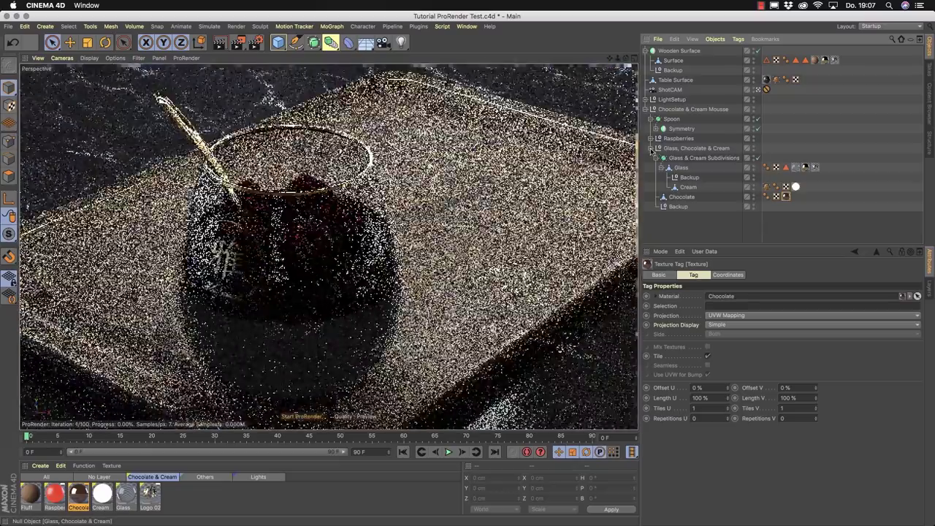
click(651, 148)
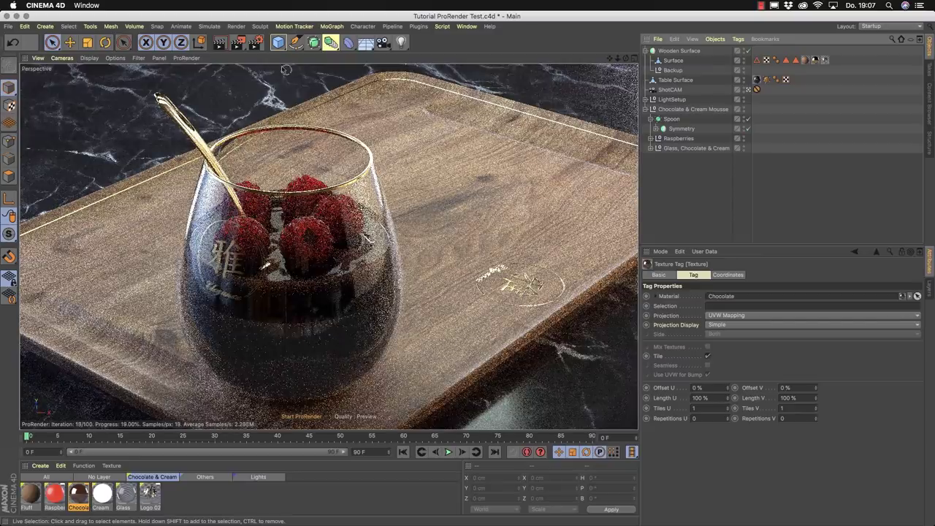
click(255, 42)
drag(433, 44, 565, 51)
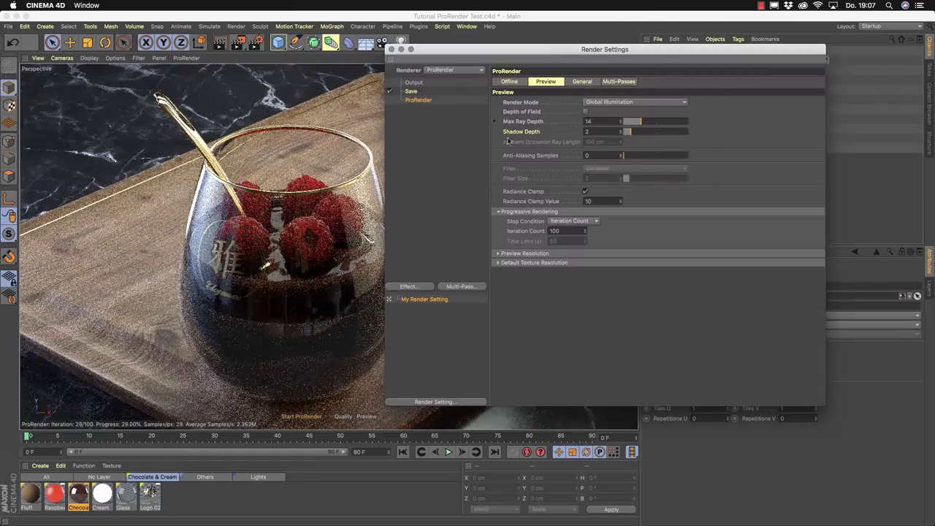
Raise the ProRender preview Refraction Depth from 4 to 12, comparing with offline ray depths.
click(496, 122)
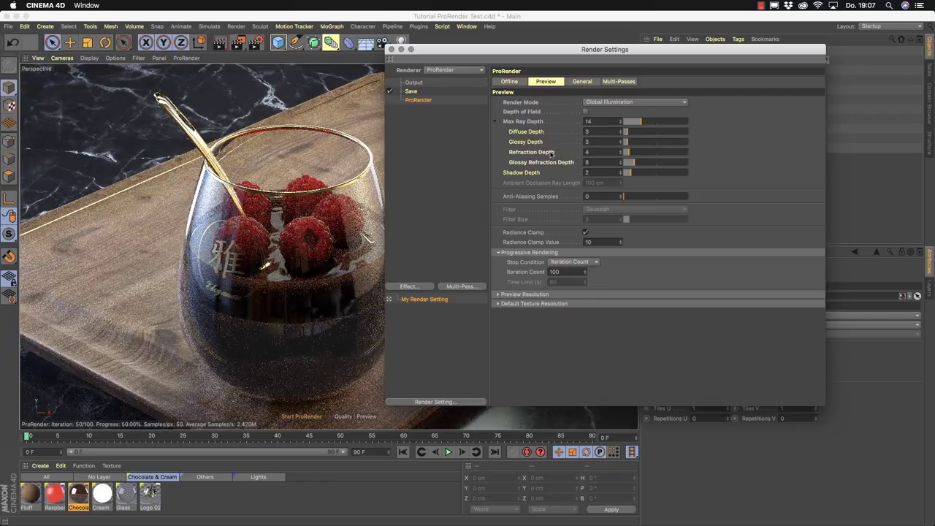
drag(629, 153, 640, 155)
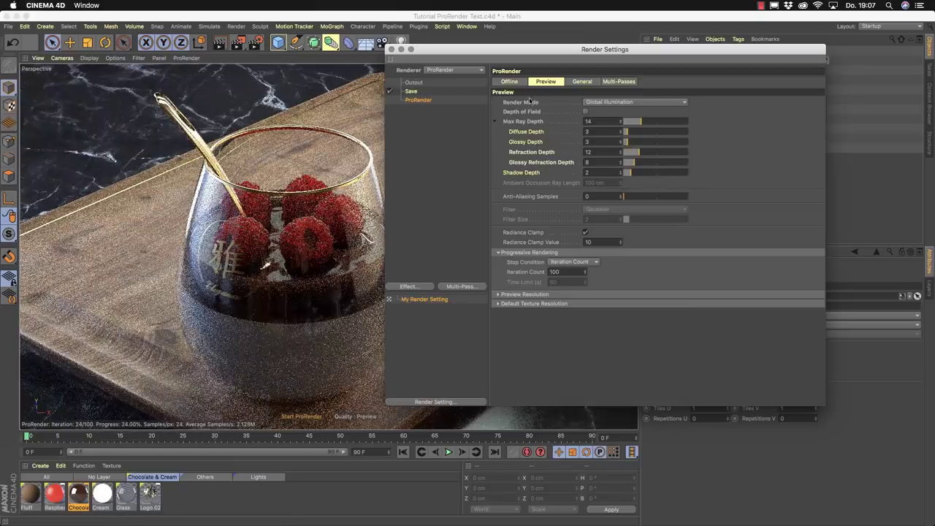
click(511, 82)
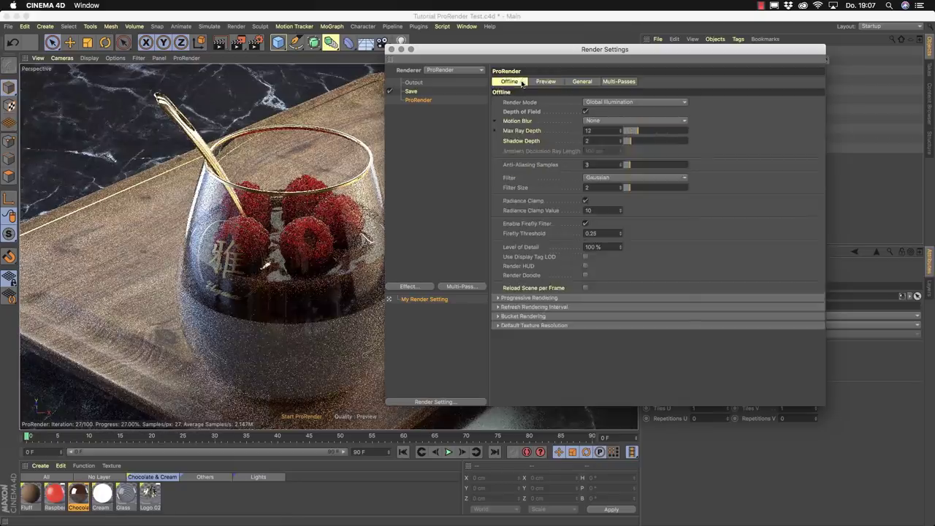
click(496, 131)
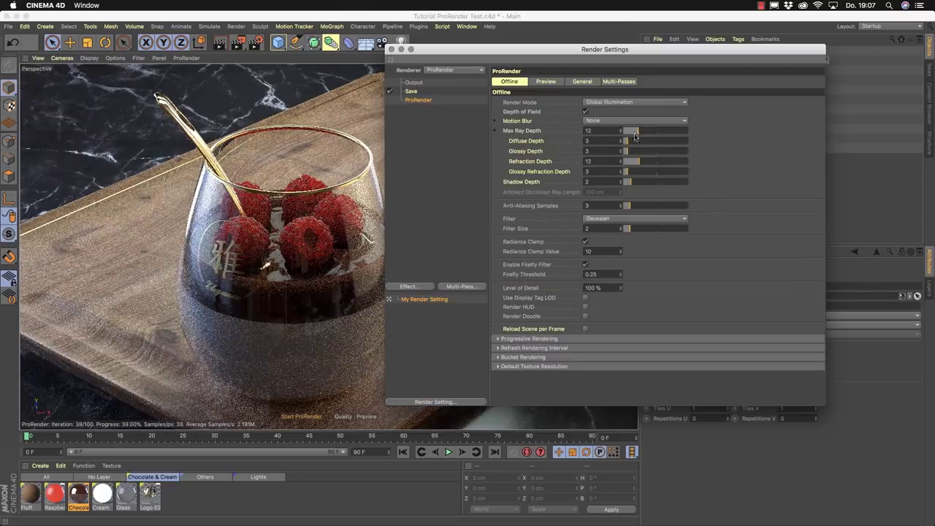
click(495, 130)
click(545, 81)
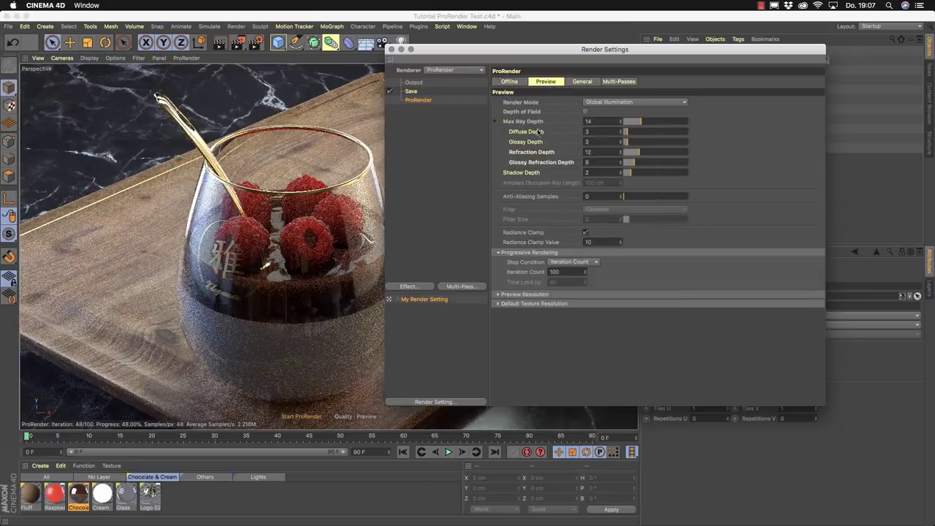
Enable Depth of Field for the ProRender preview and close Render Settings.
drag(390, 50, 466, 219)
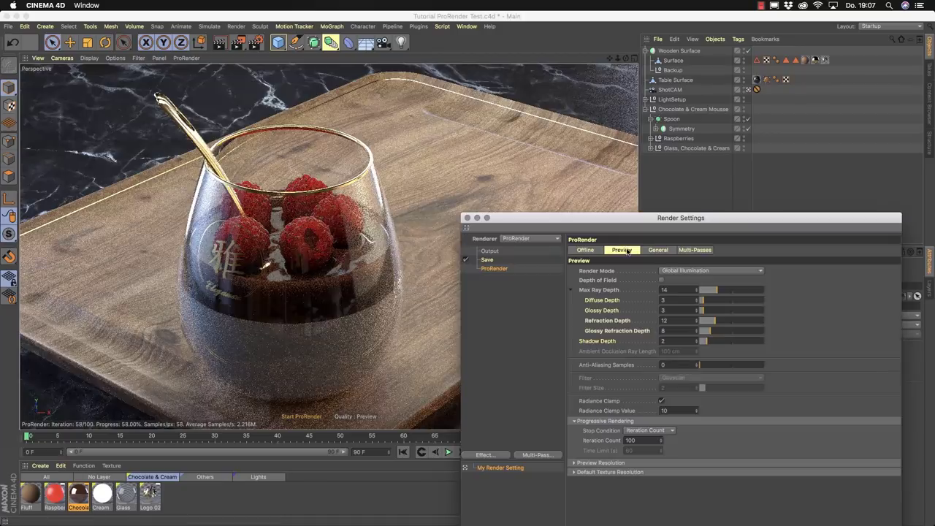
click(585, 249)
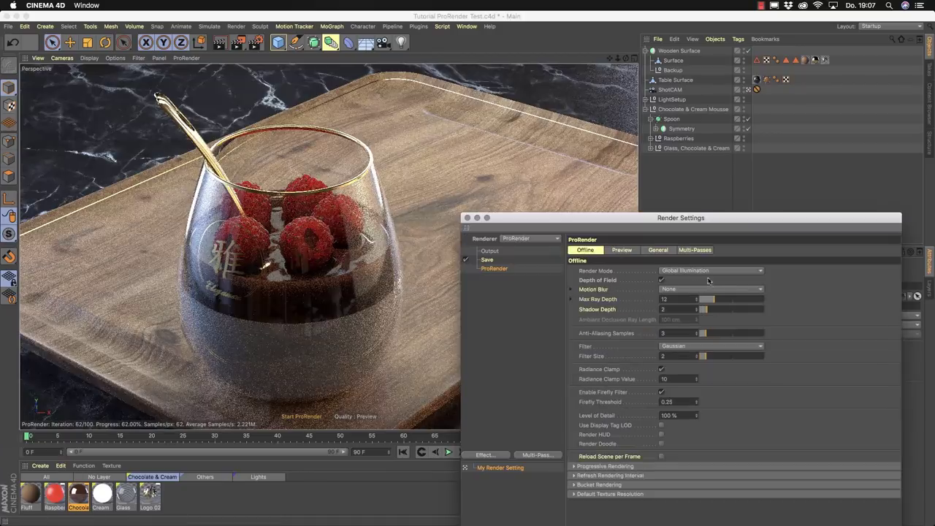
click(622, 250)
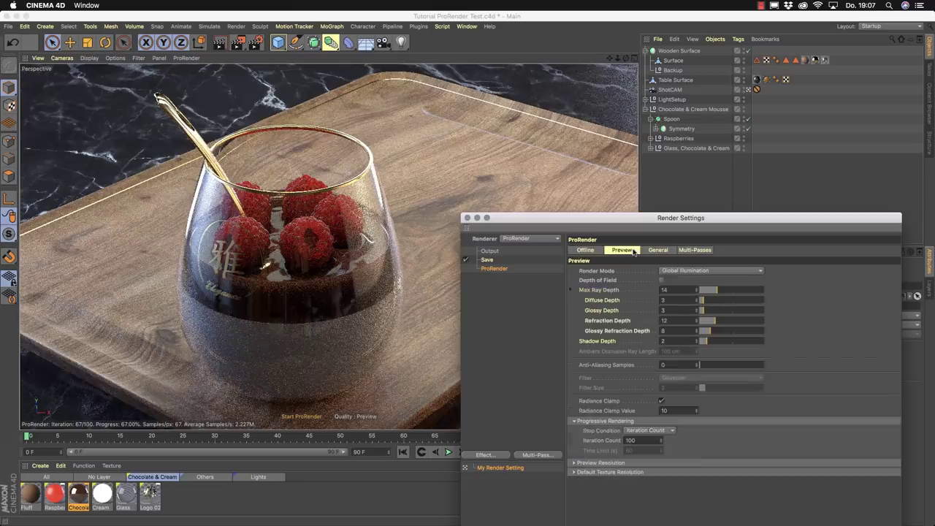
click(661, 280)
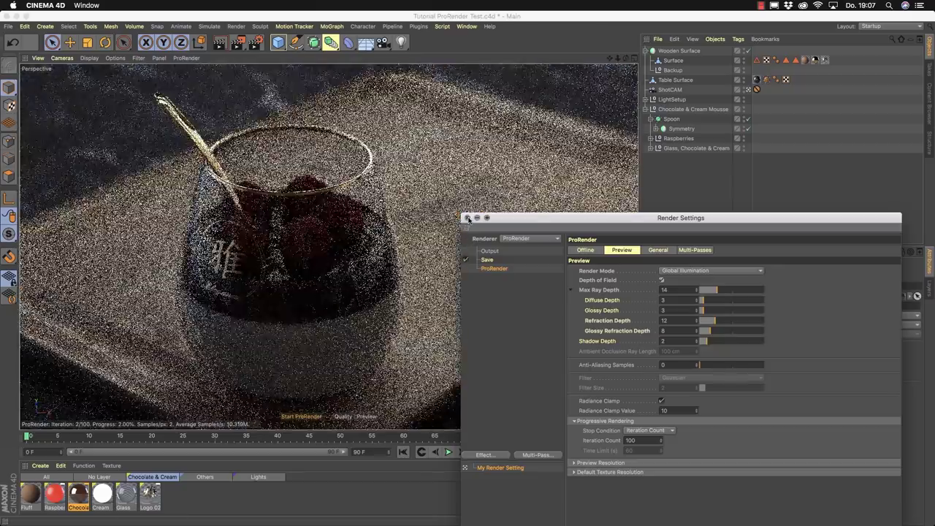
click(468, 218)
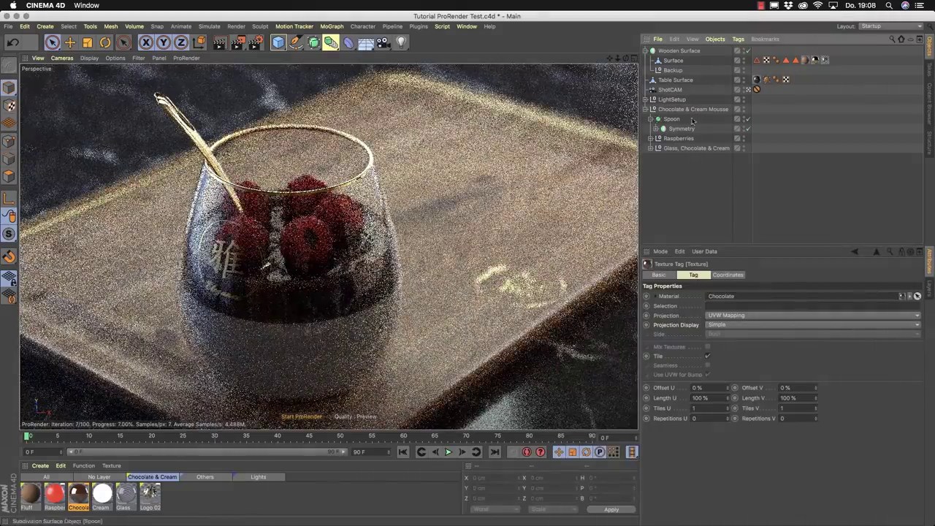
Set ShotCAM's Focus Distance from 546.481 cm to 604.29 cm on its Object tab.
click(670, 90)
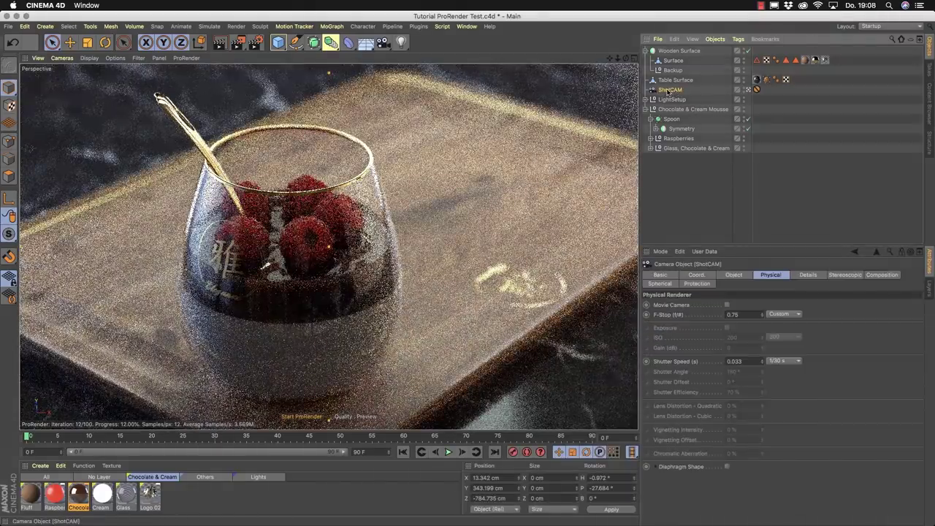
click(734, 276)
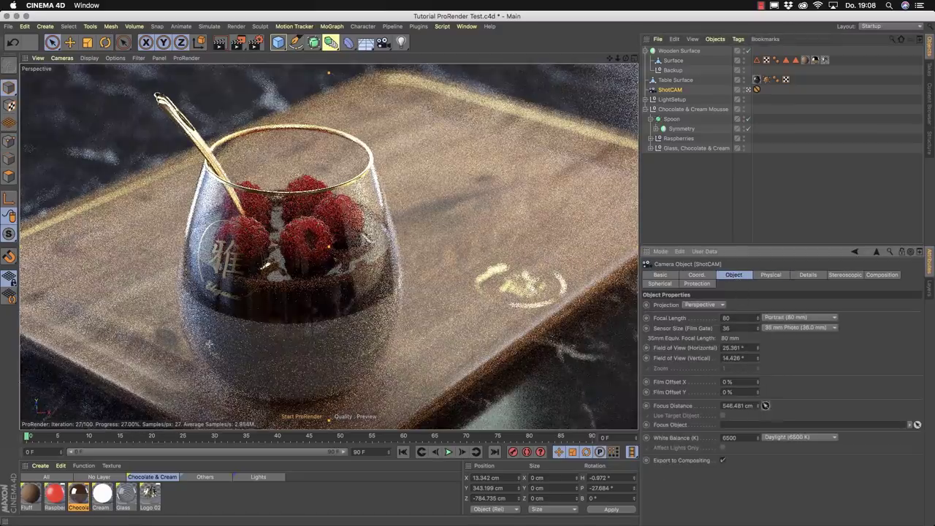
drag(765, 405, 307, 125)
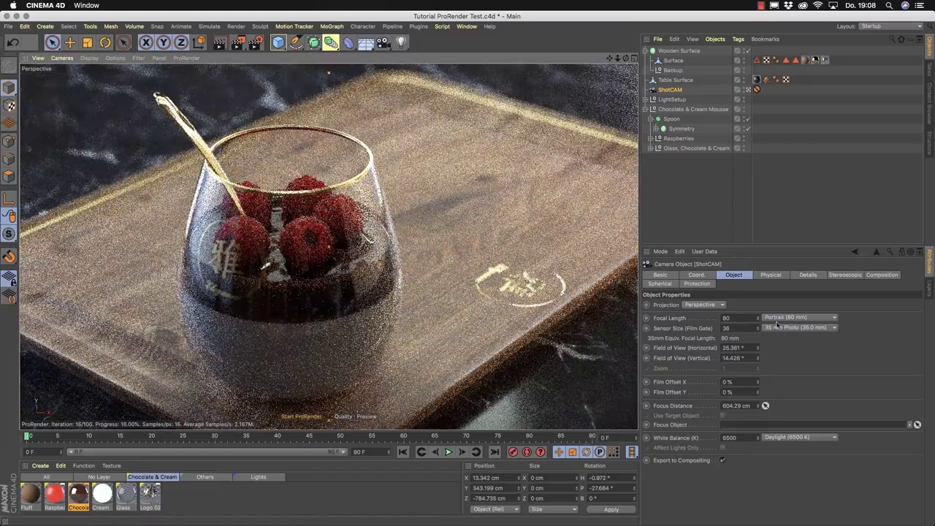
click(776, 275)
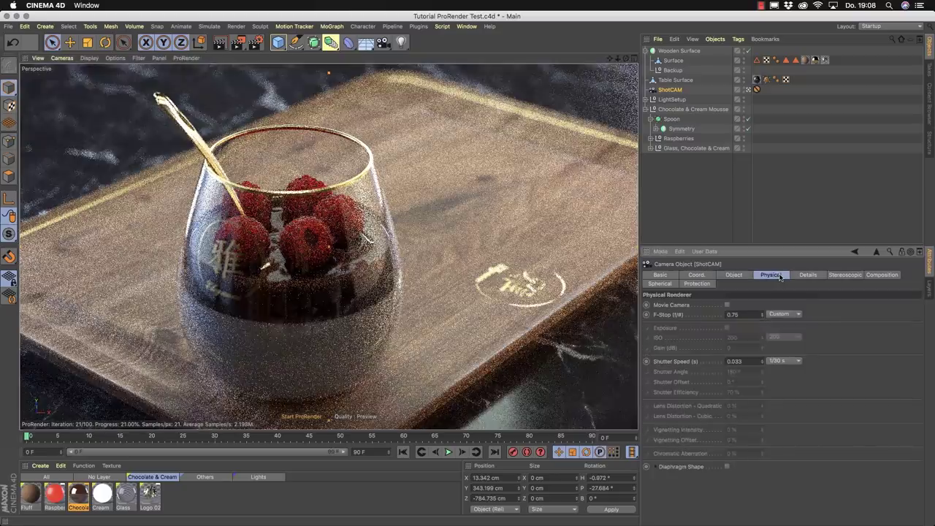